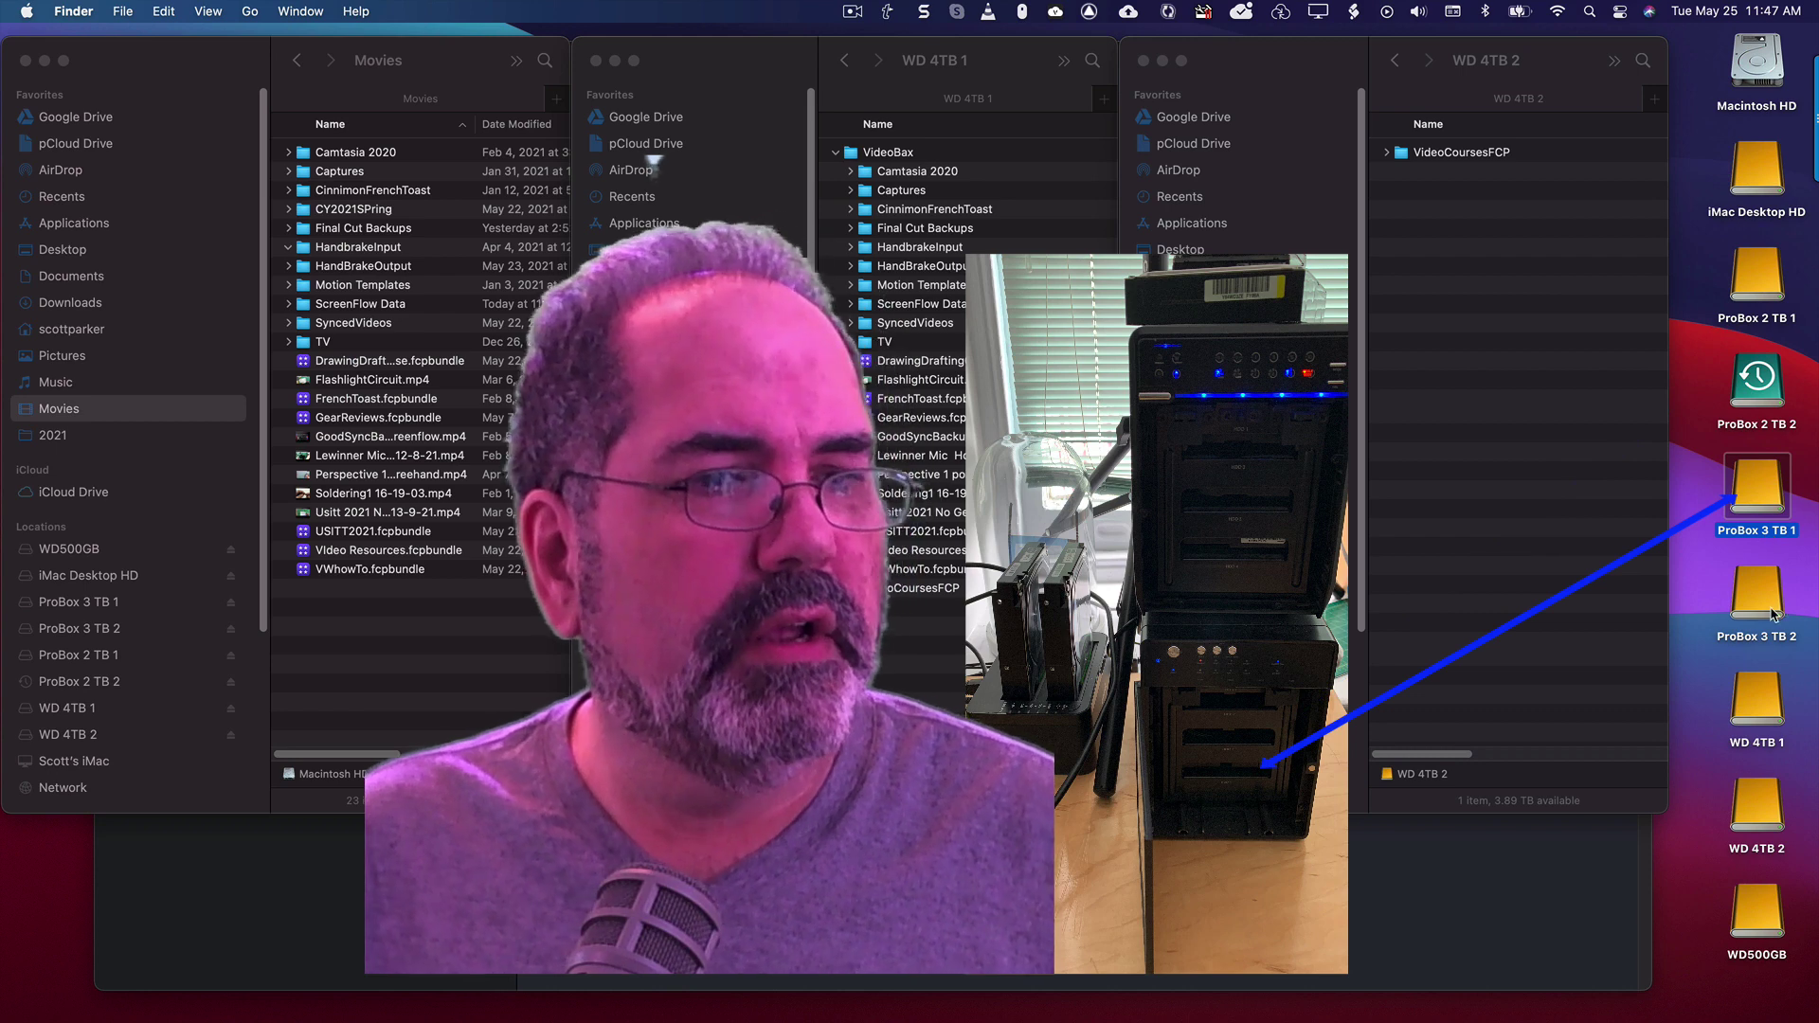
Step: Point out the ProBox 3 TB 2, WD 4TB 2, WD500GB and iMac Desktop HD drives
click(1773, 621)
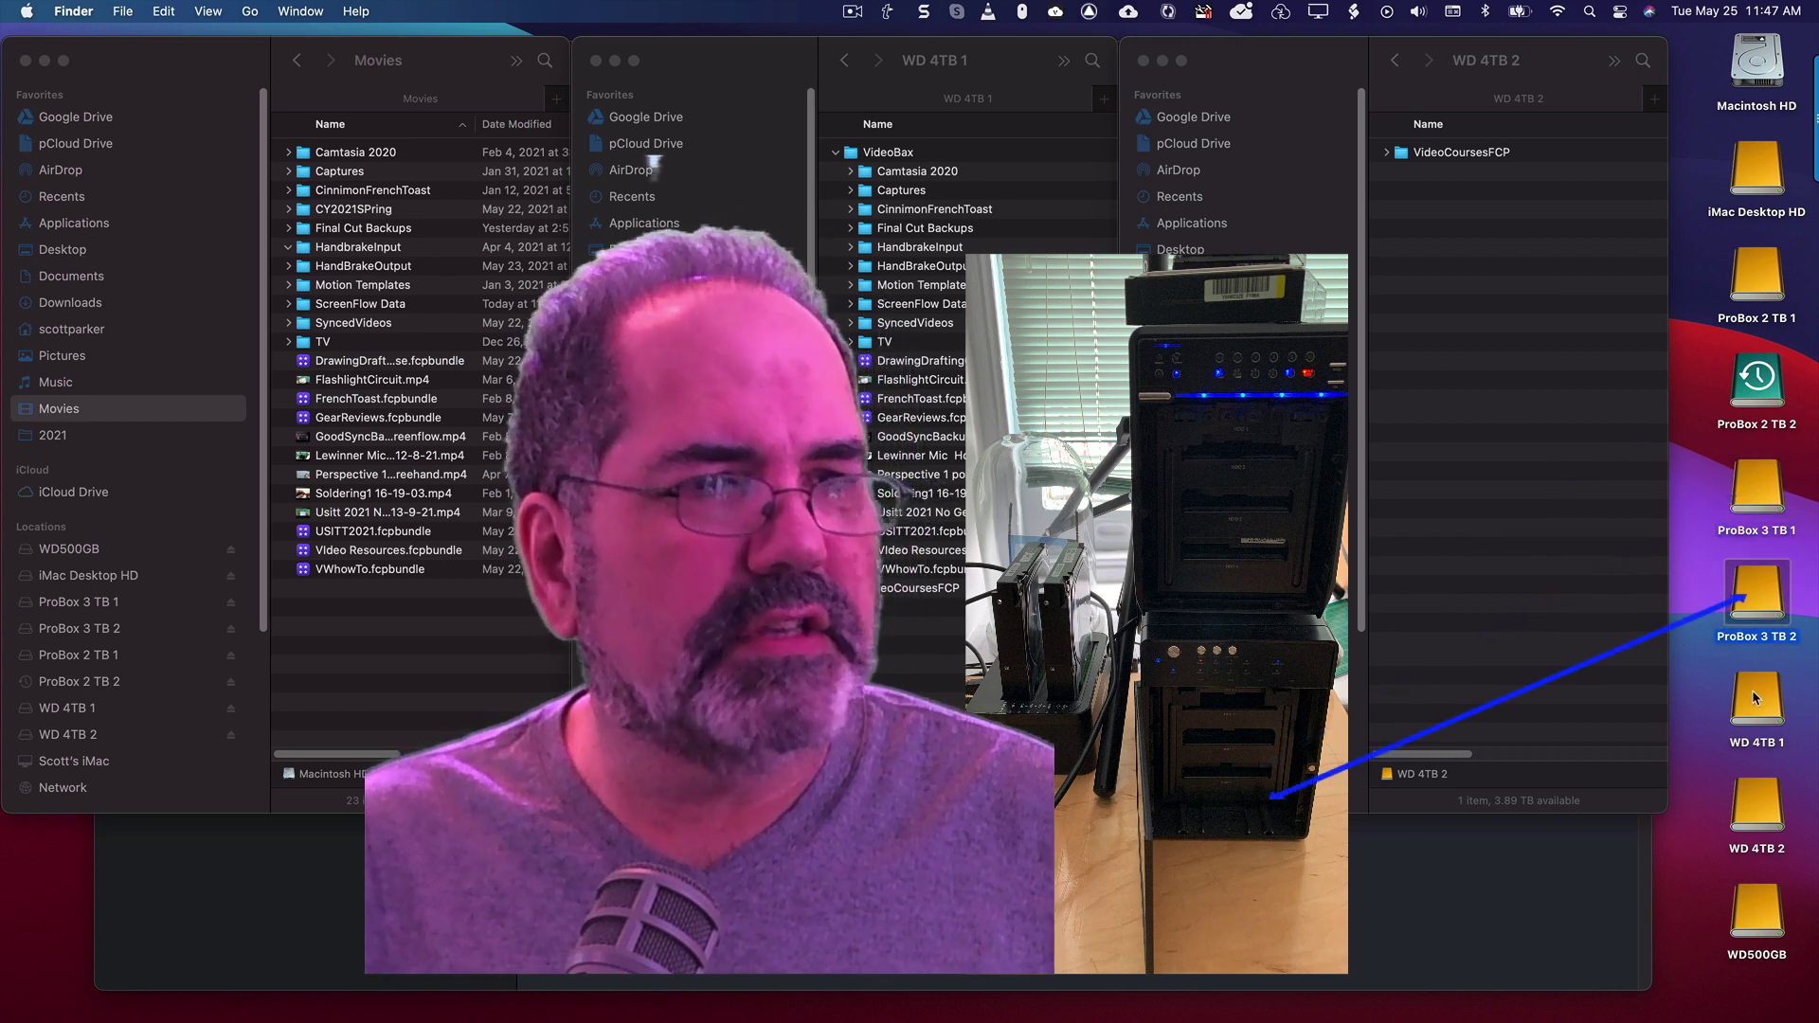
click(1752, 787)
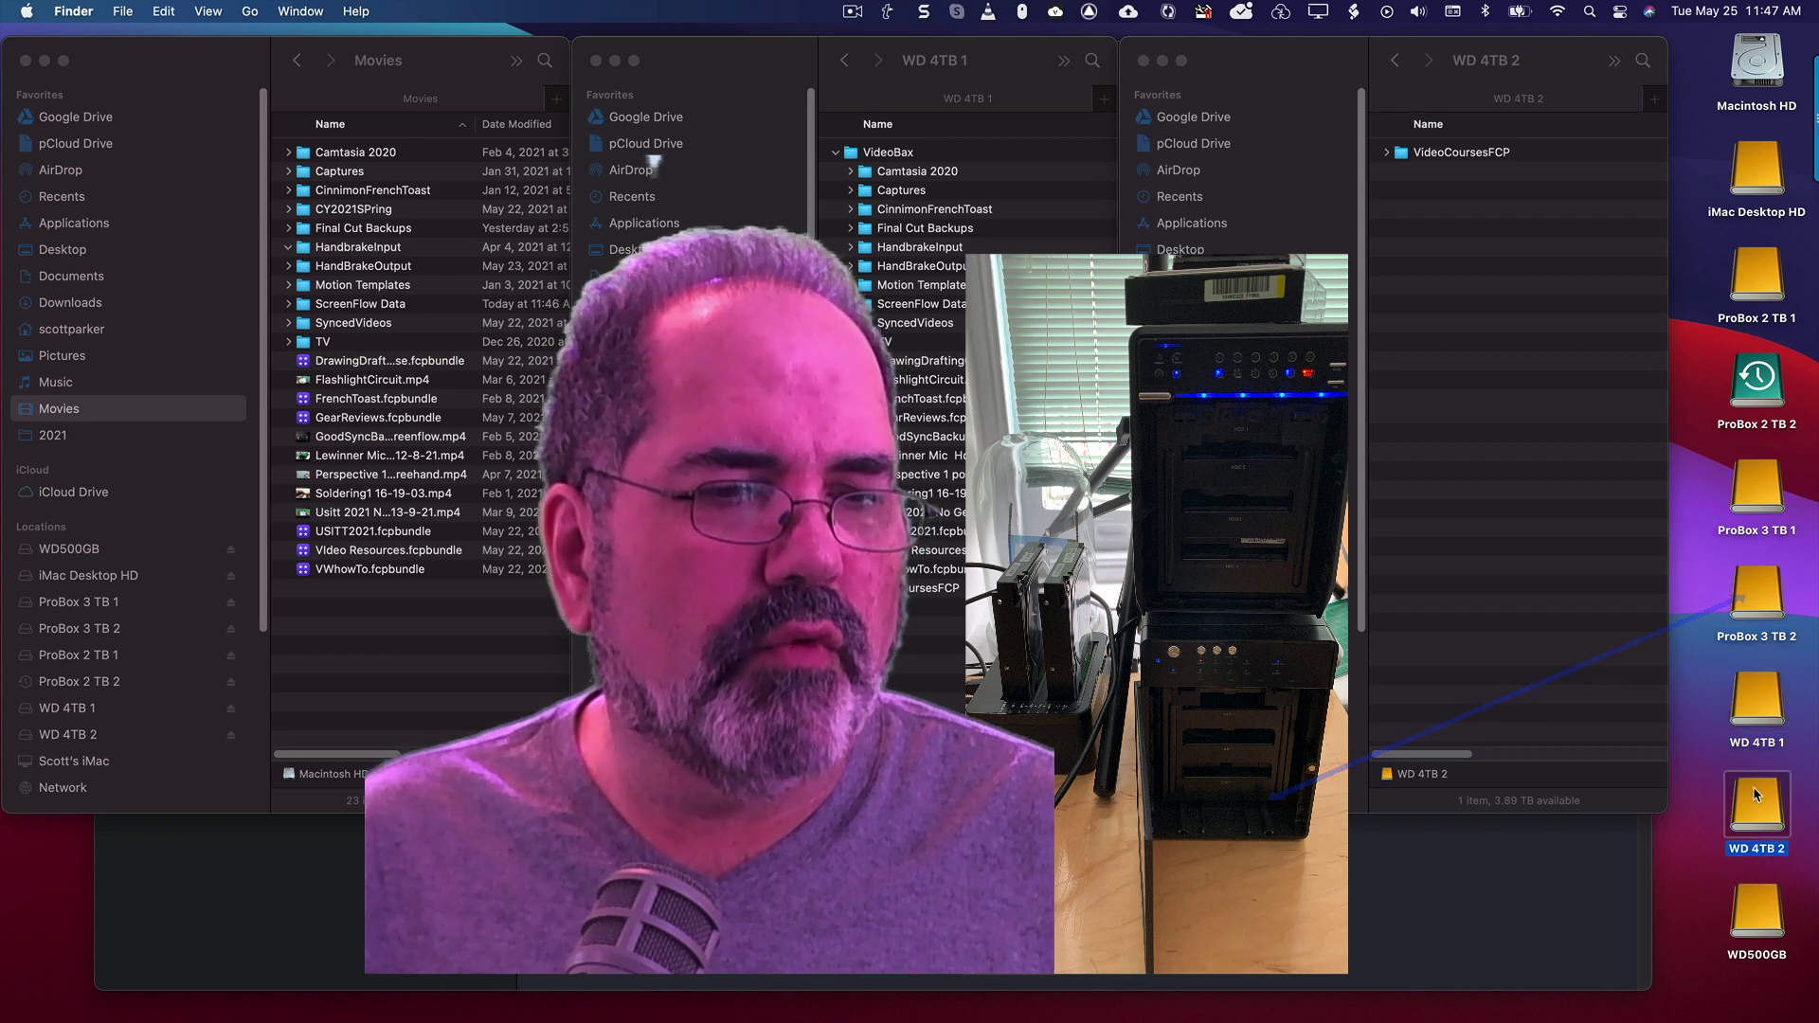
click(1759, 917)
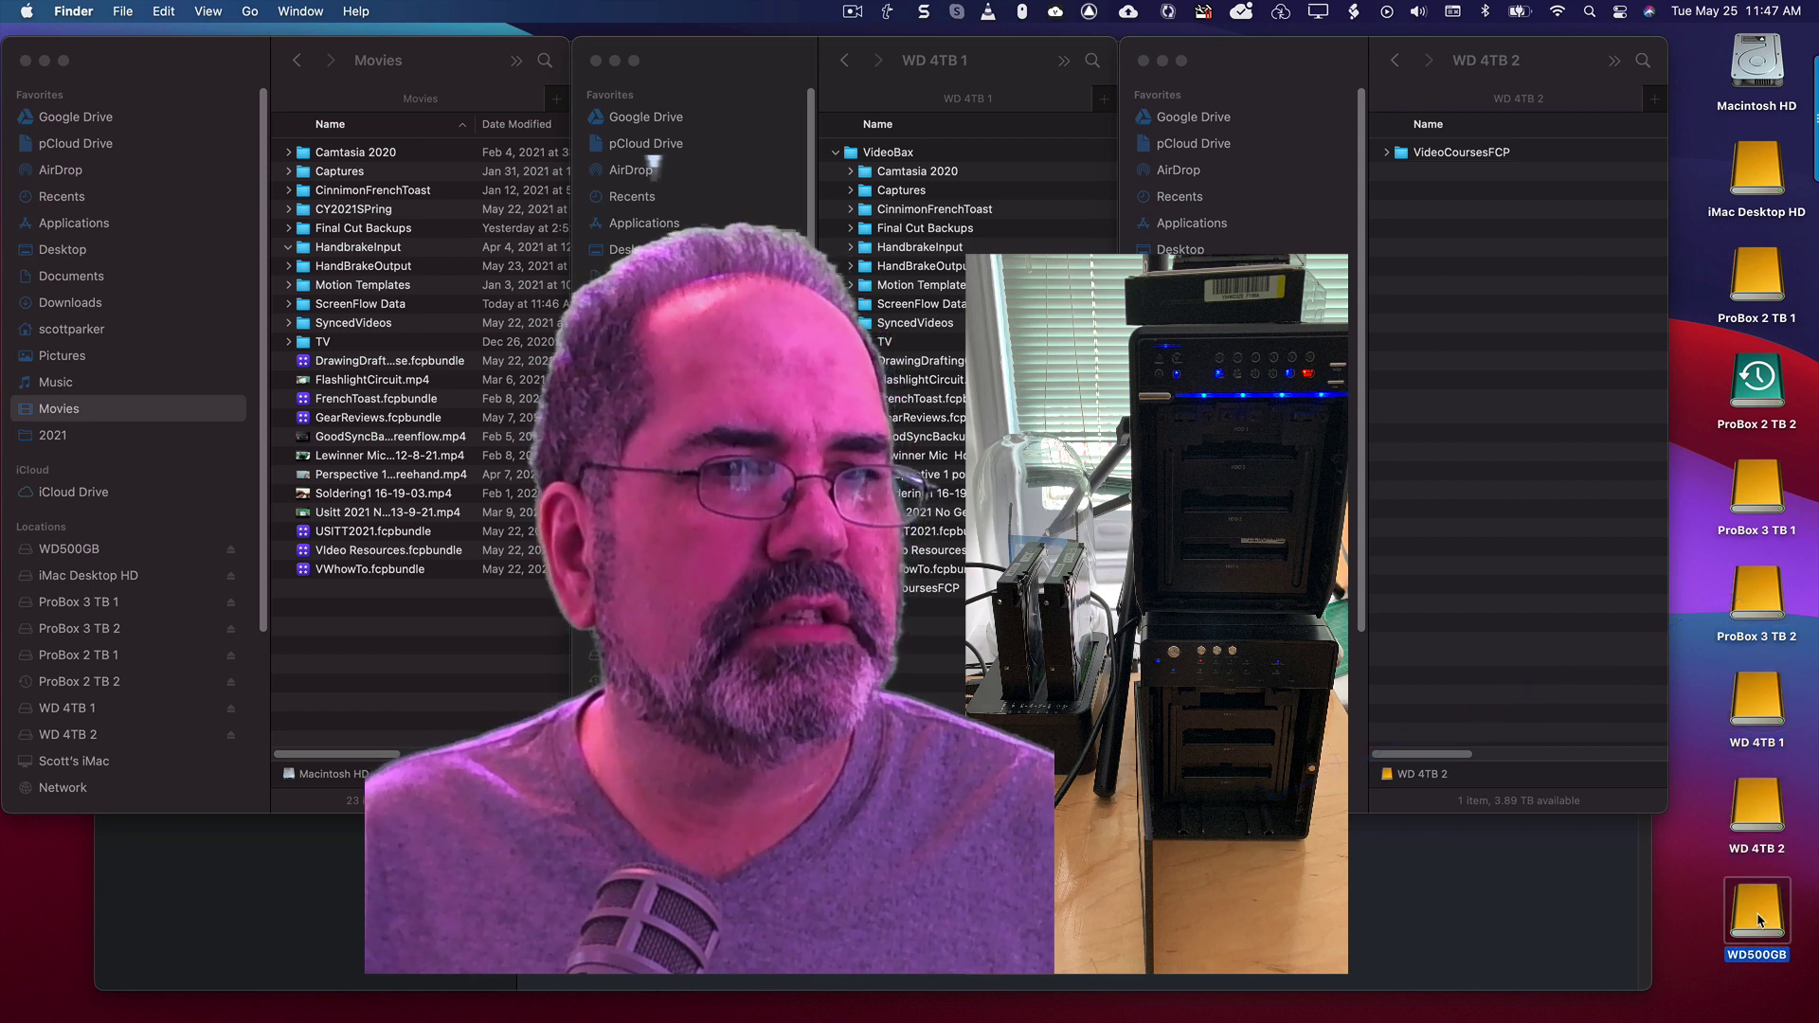
click(1757, 166)
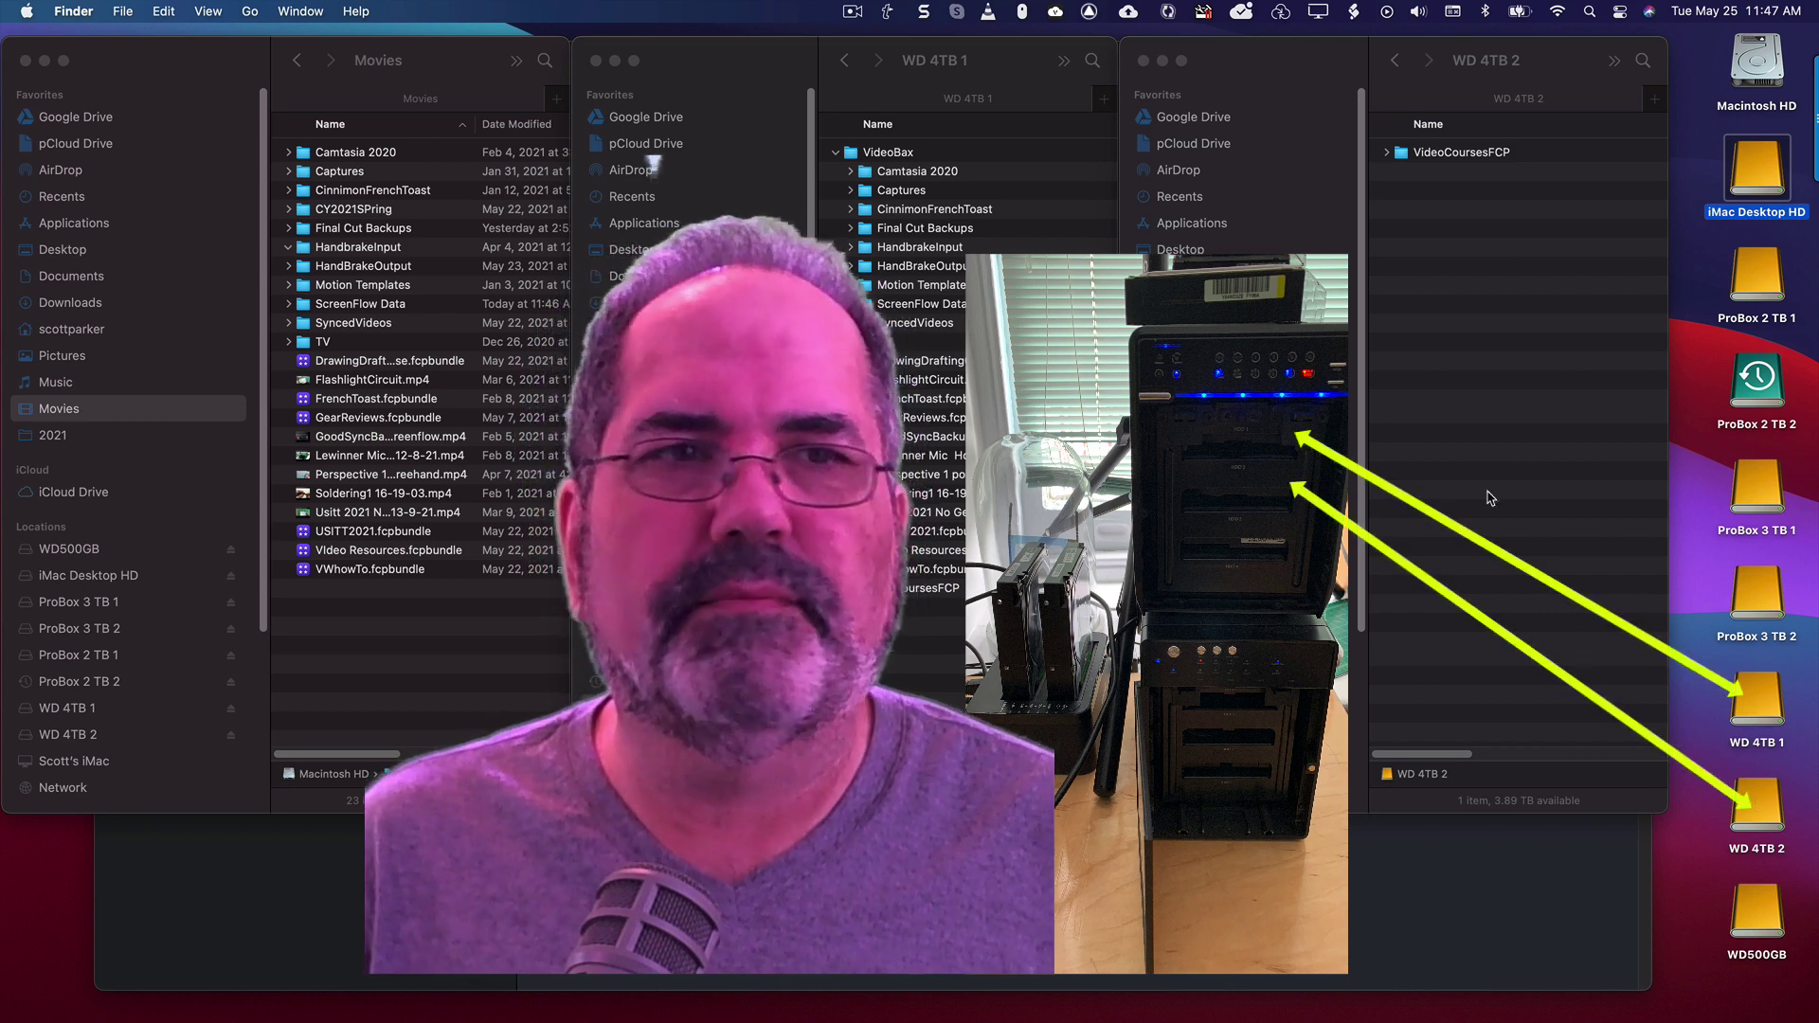
Step: Toggle, open and return from VideoBax on WD 4TB 1, leaving it collapsed
click(881, 59)
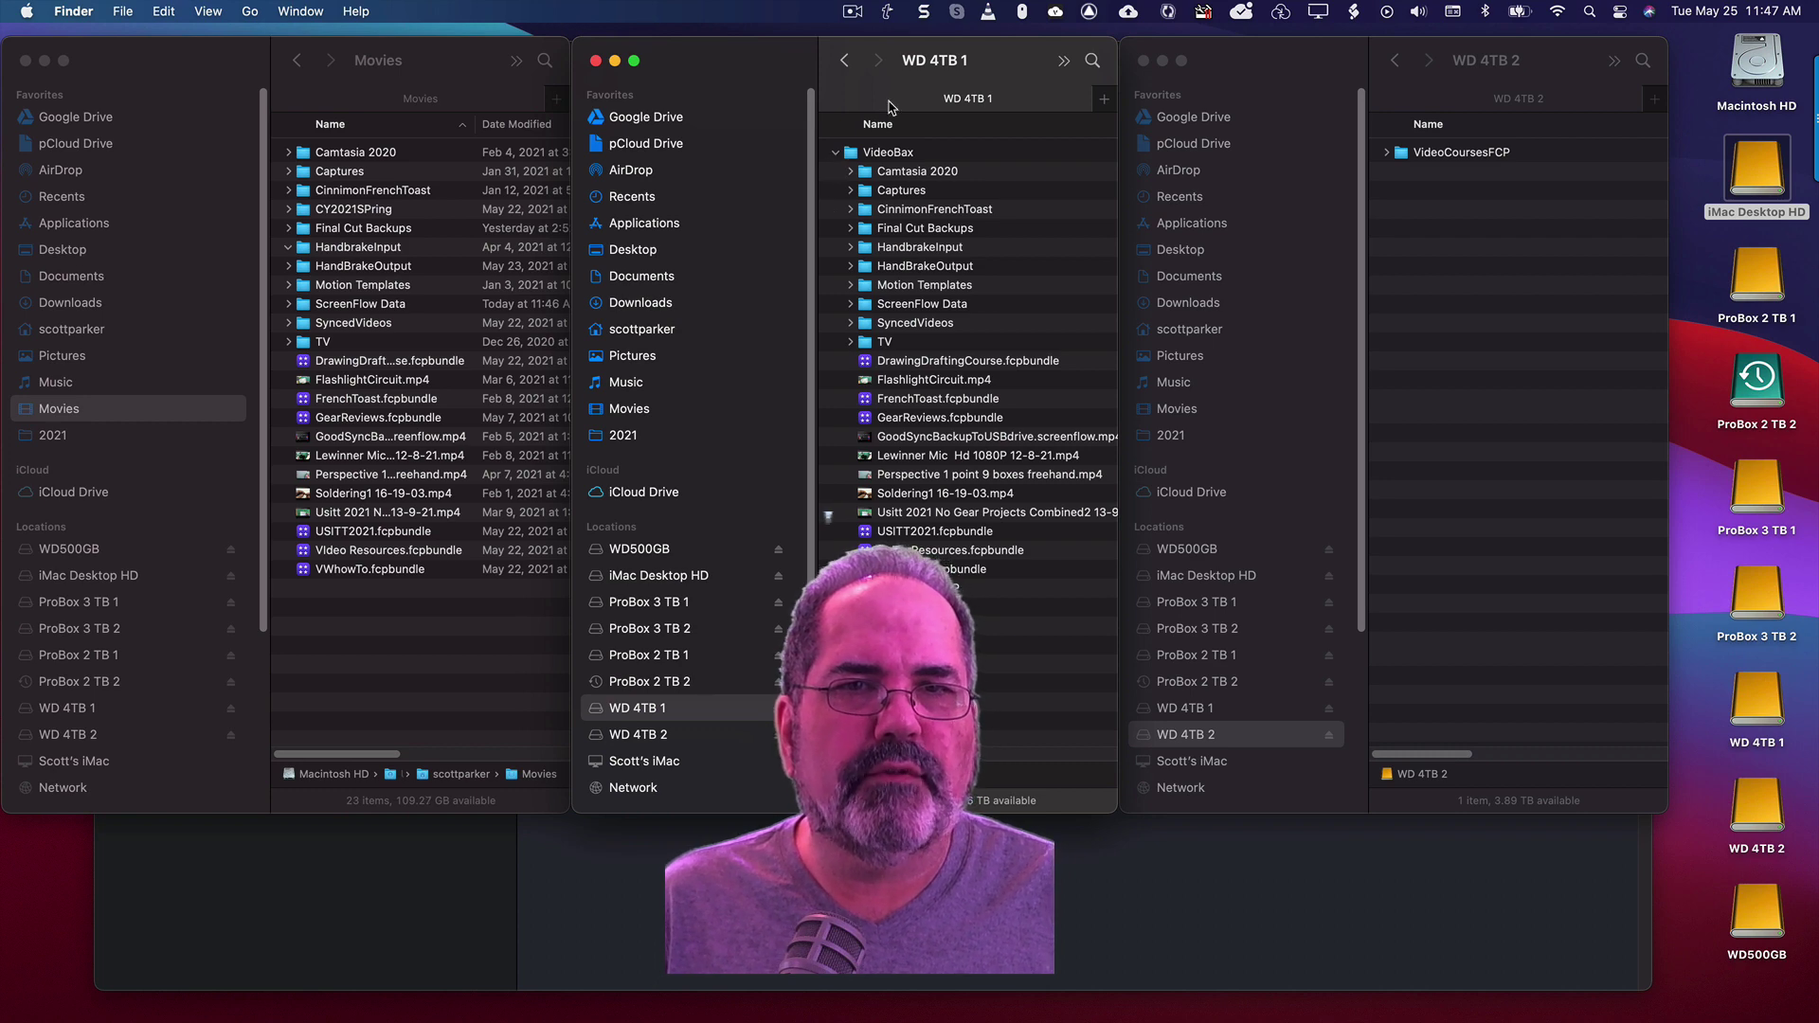
click(838, 154)
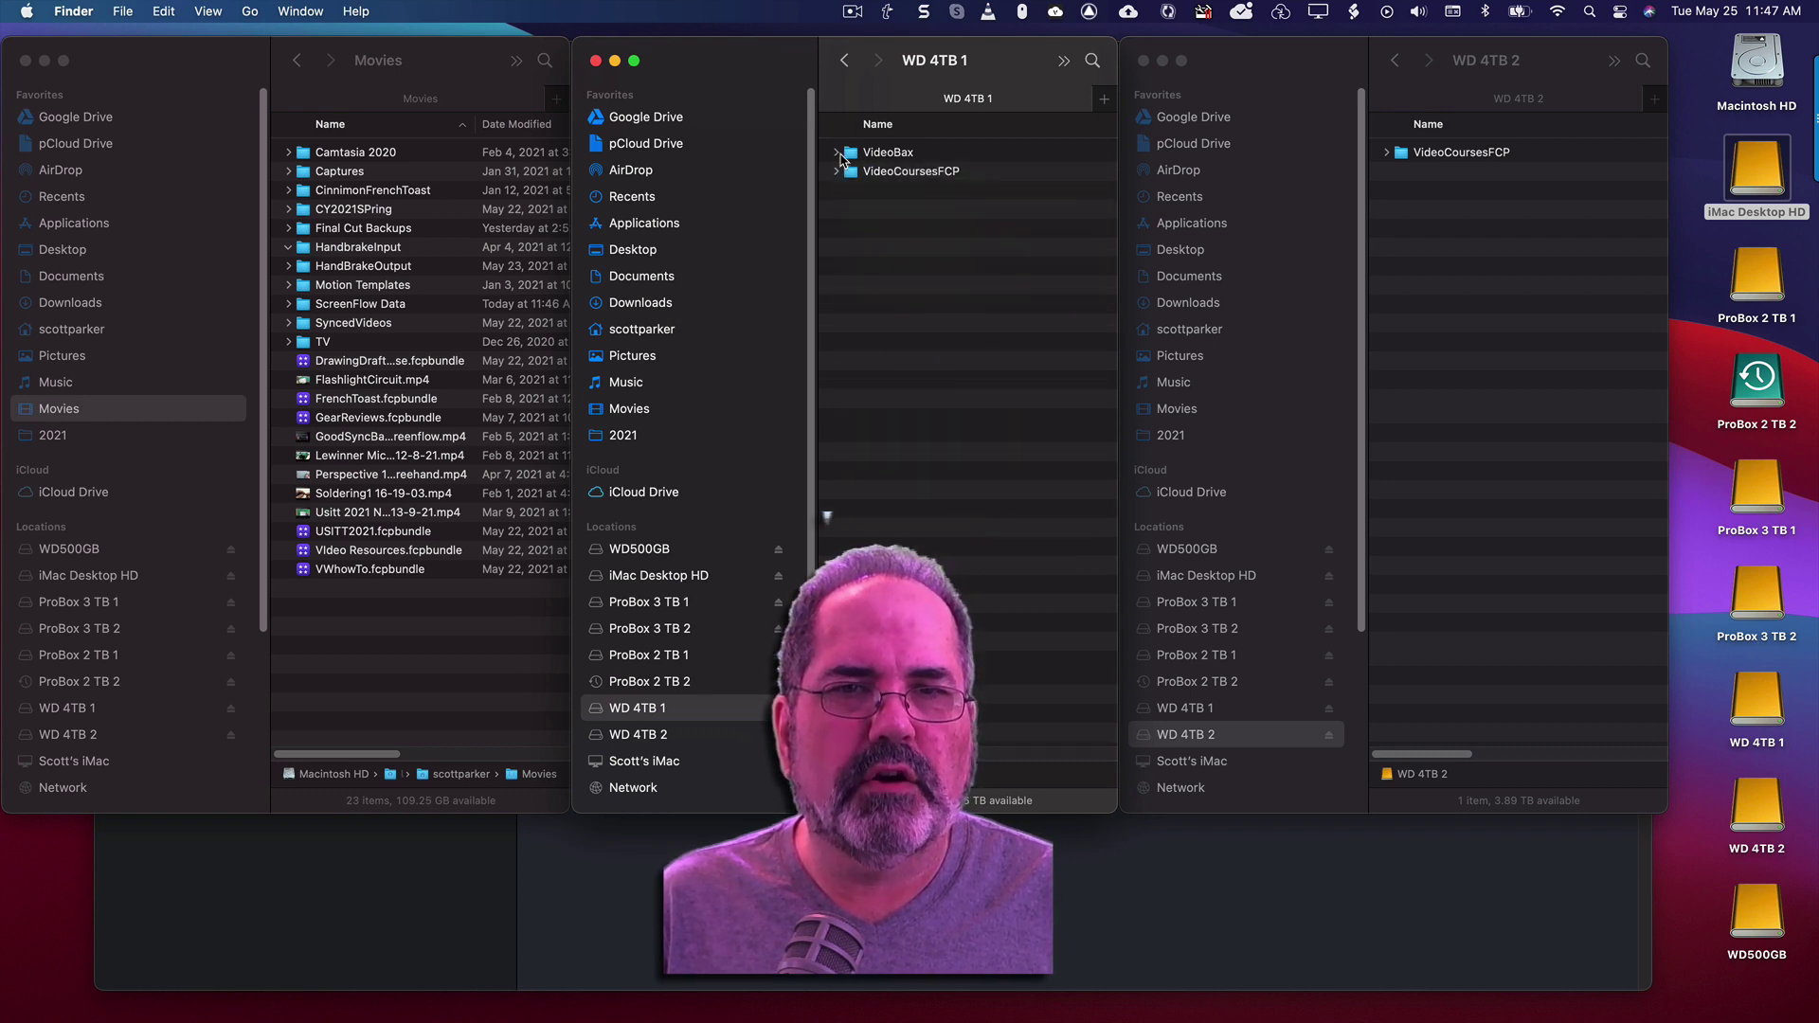
click(836, 152)
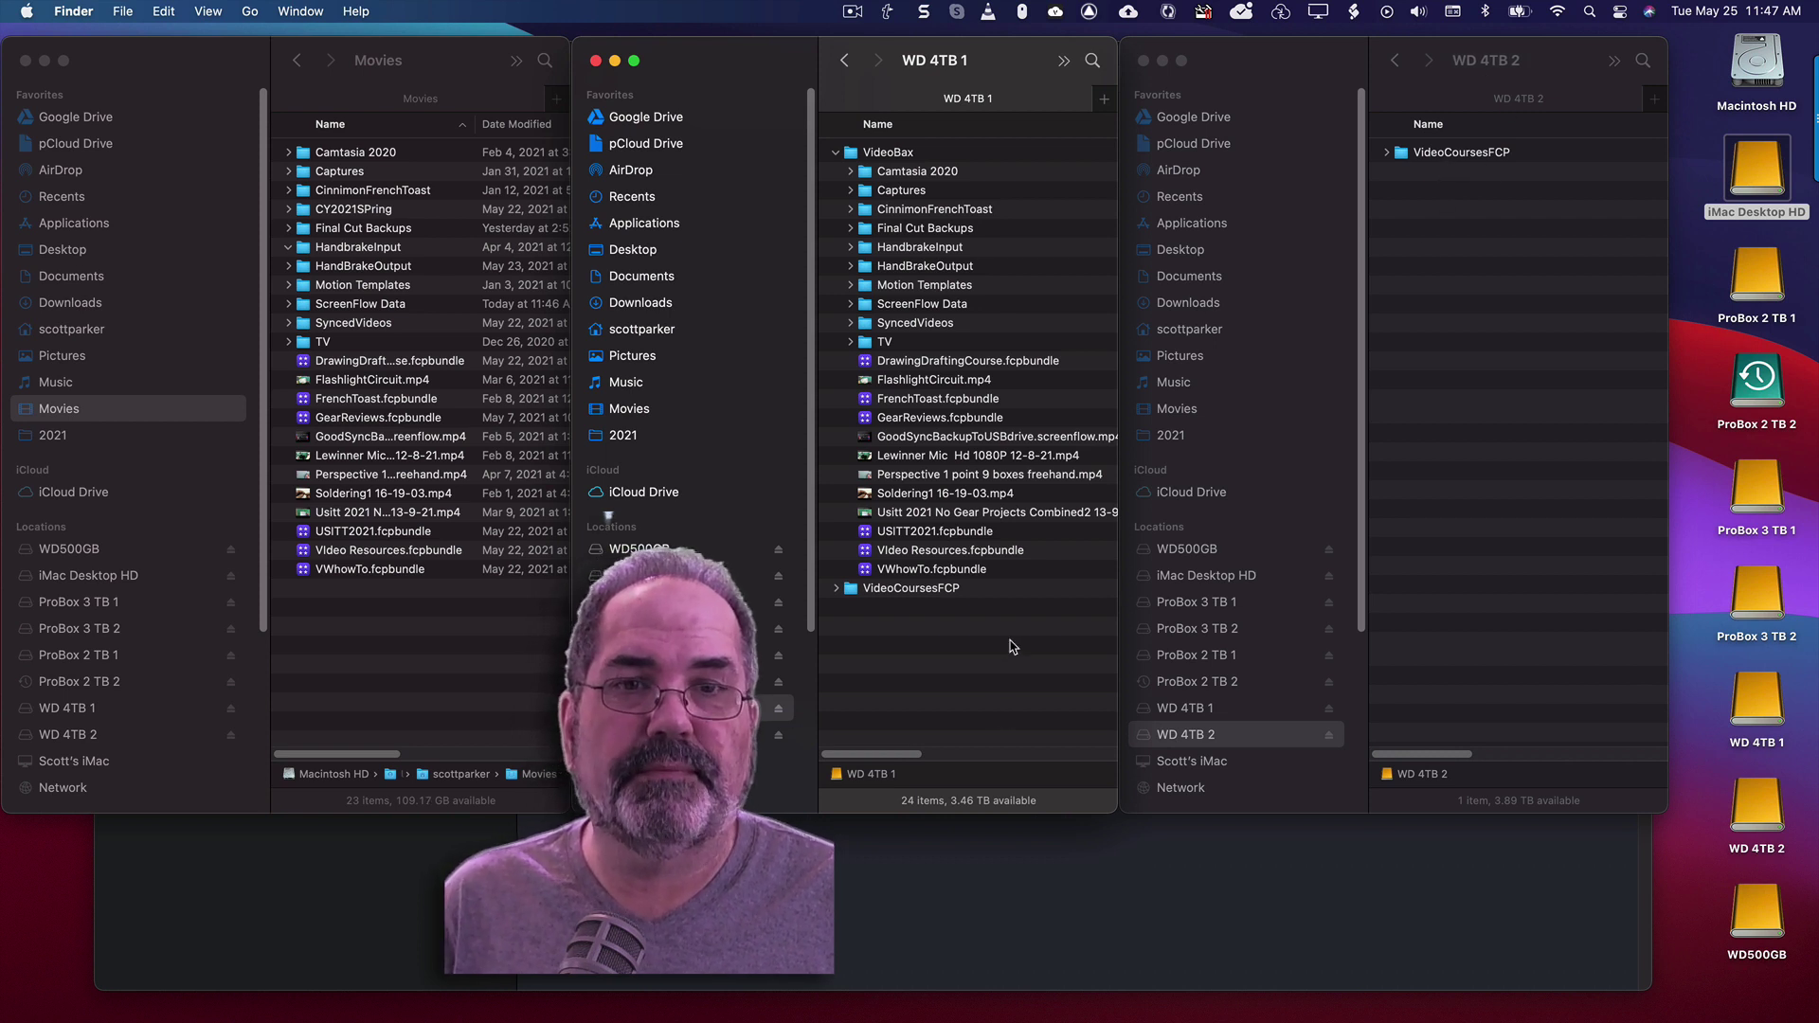
click(233, 60)
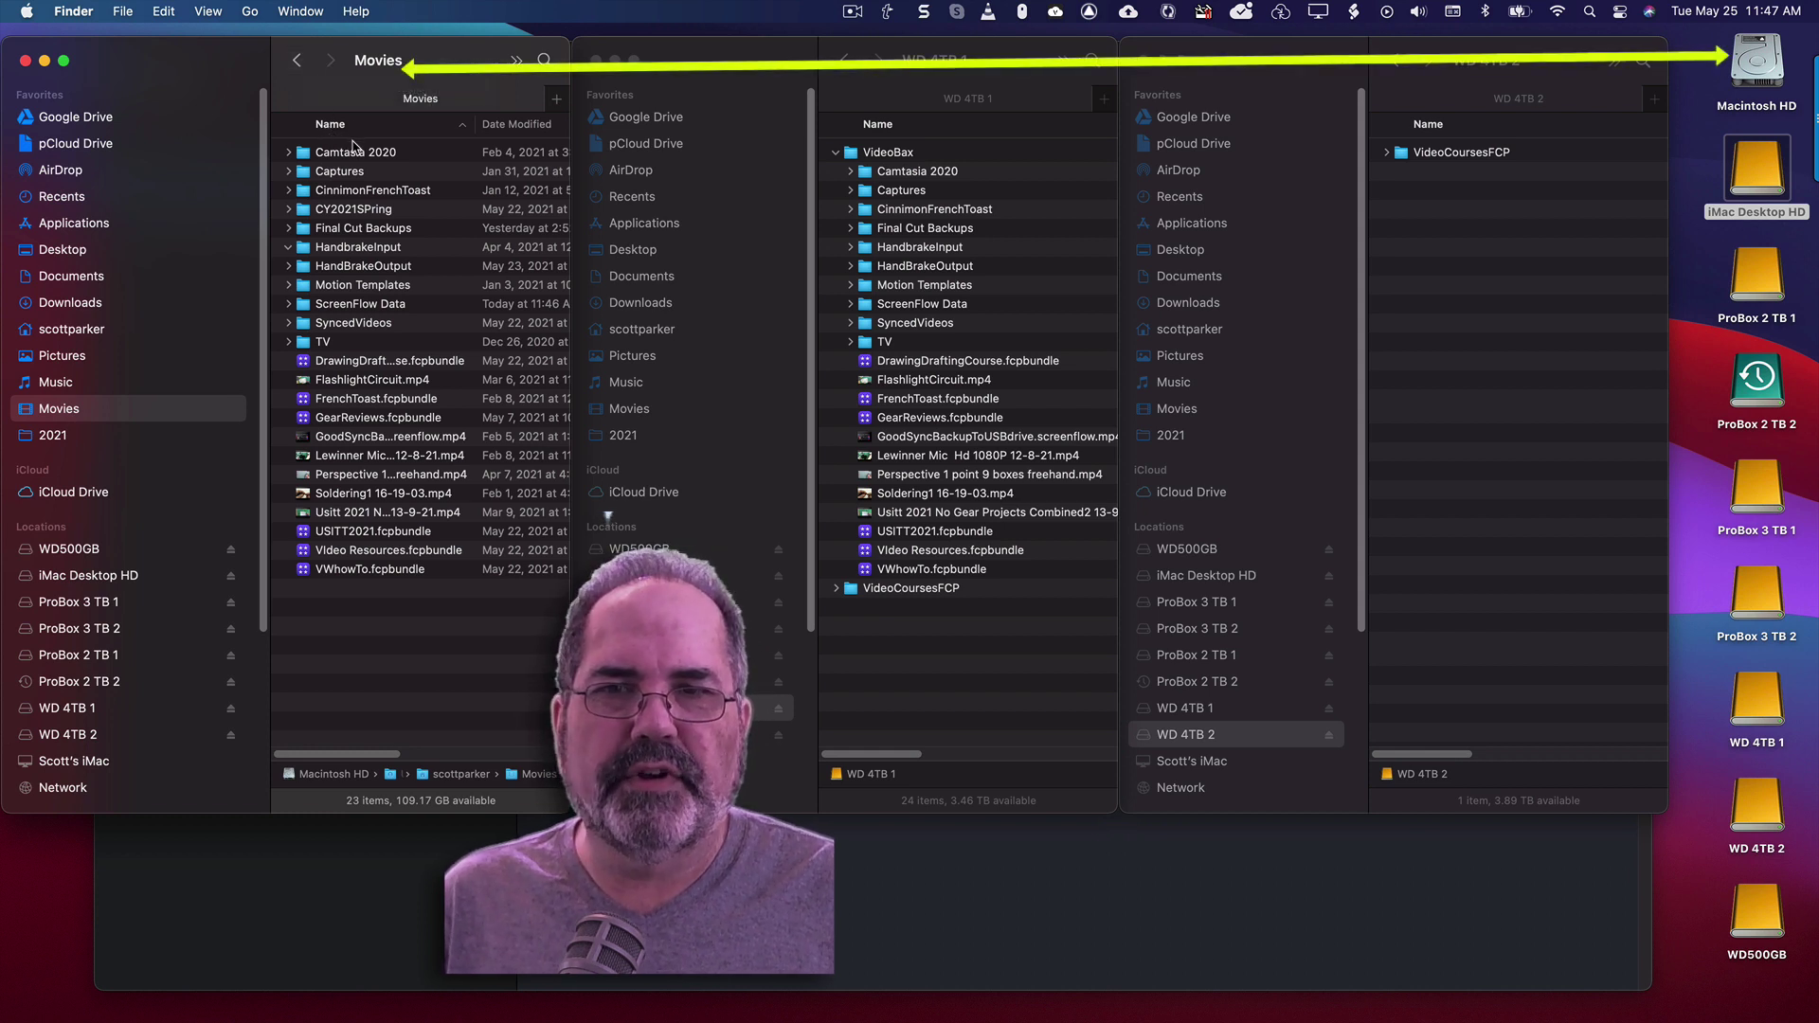
double_click(849, 153)
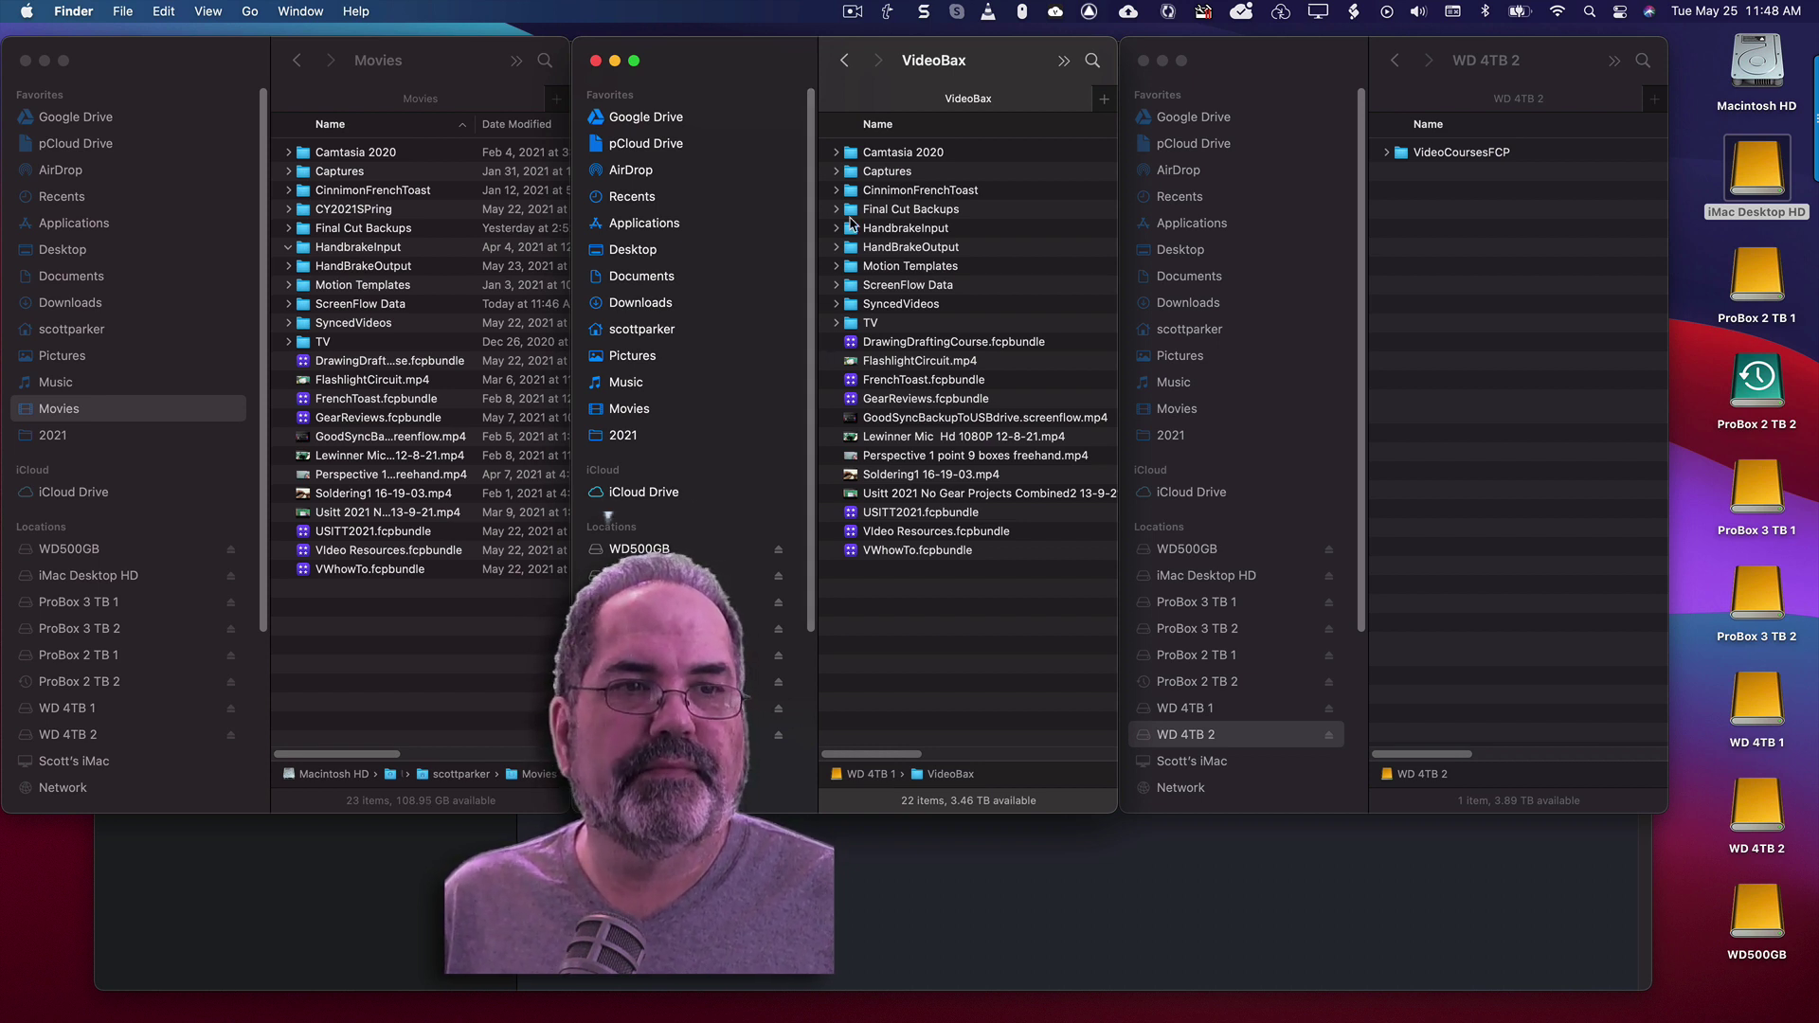
click(845, 60)
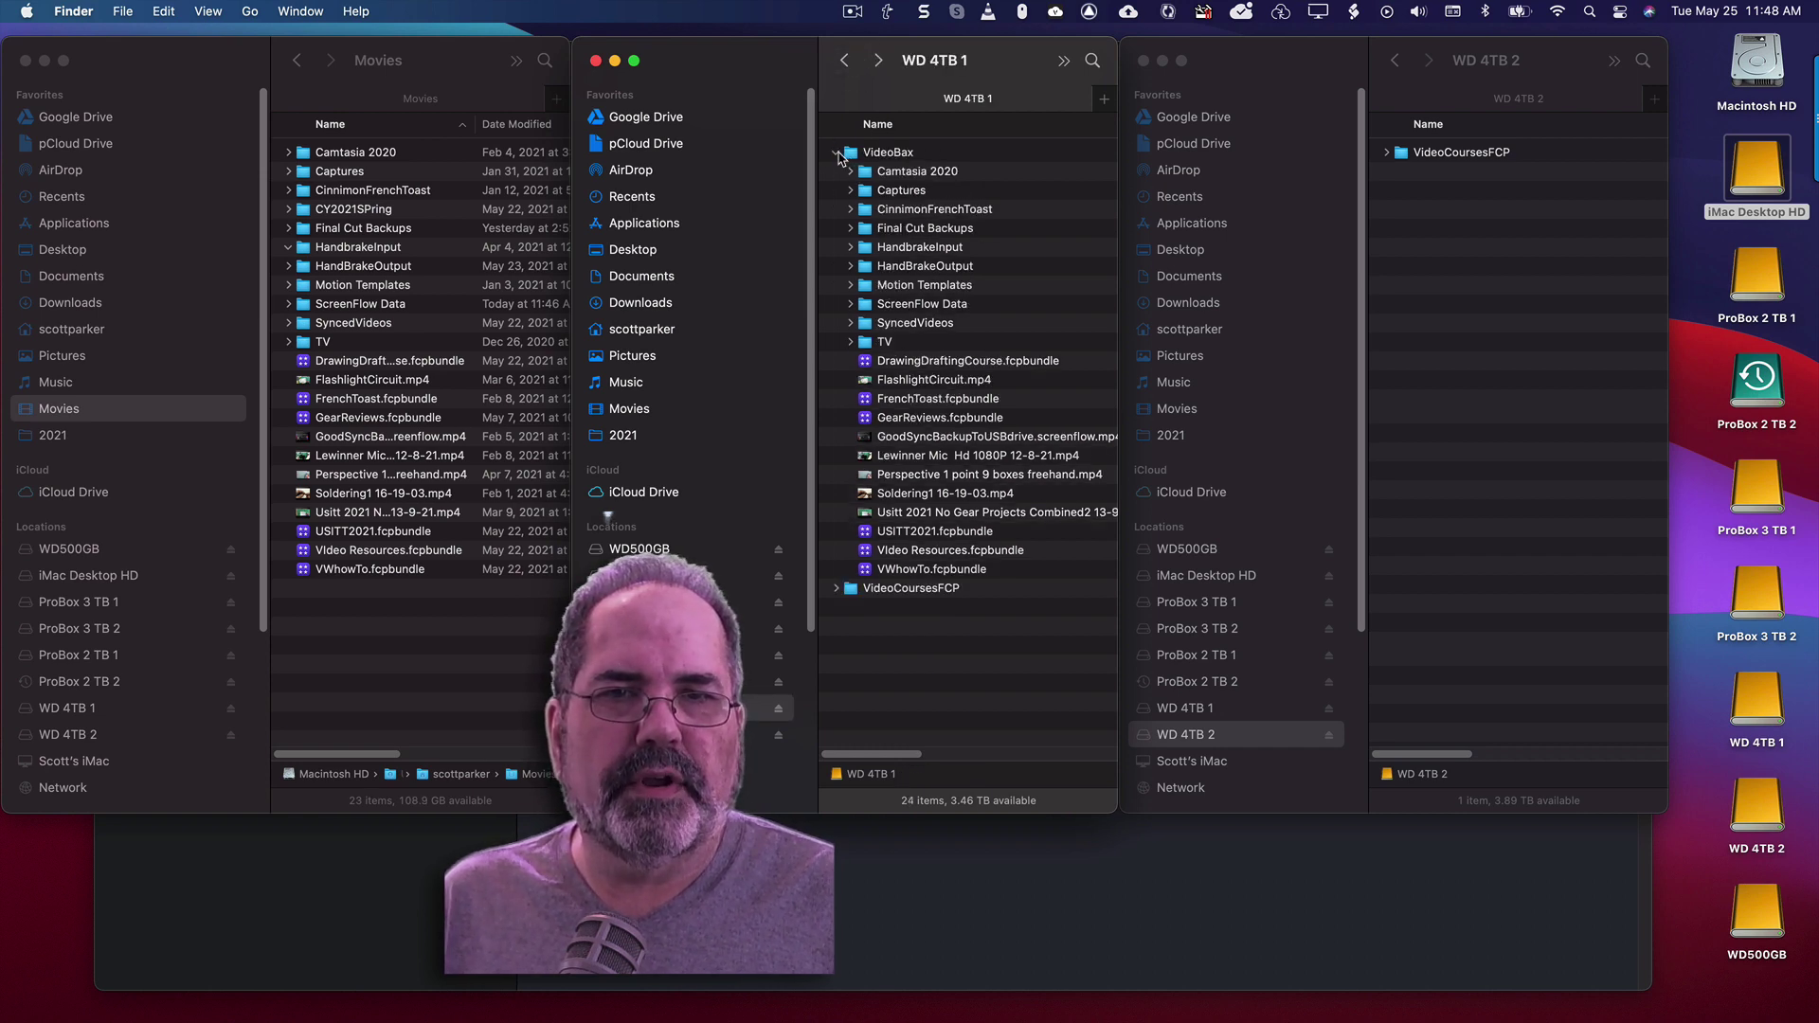
click(837, 152)
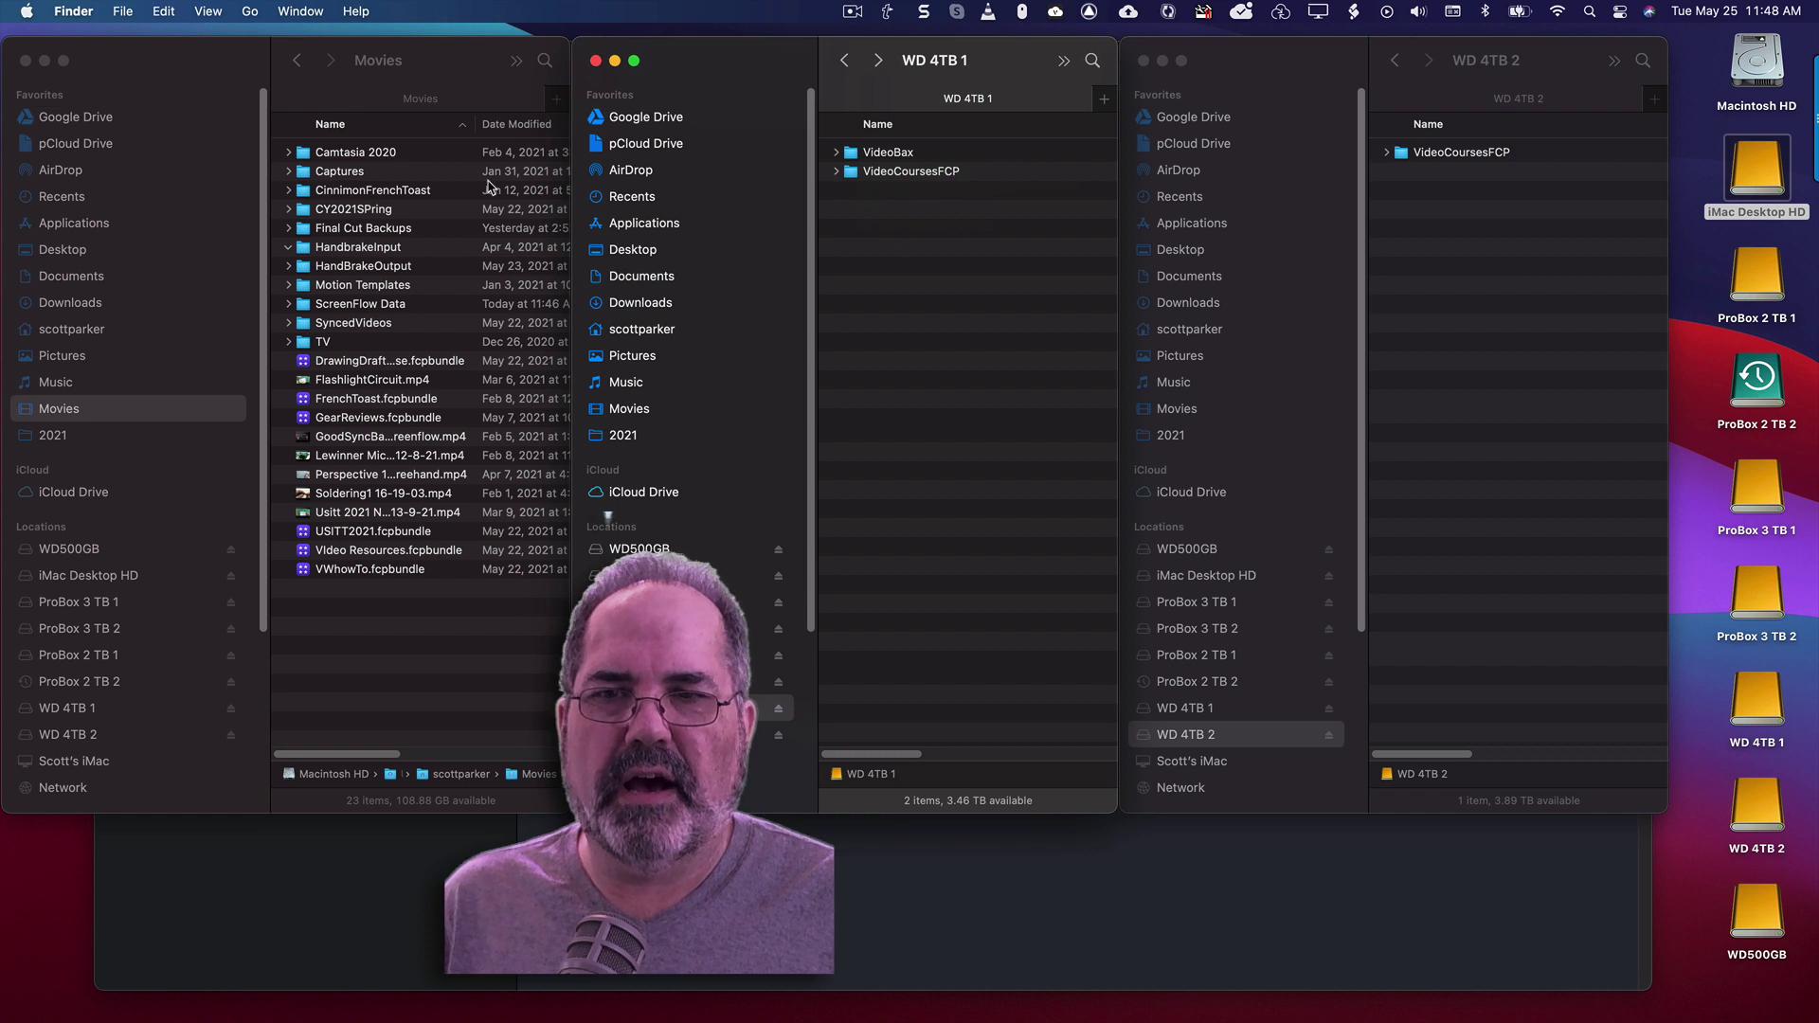
Step: Select VideoCoursesFCP on both WD 4TB 1 and WD 4TB 2, then return to the Movies window
click(850, 178)
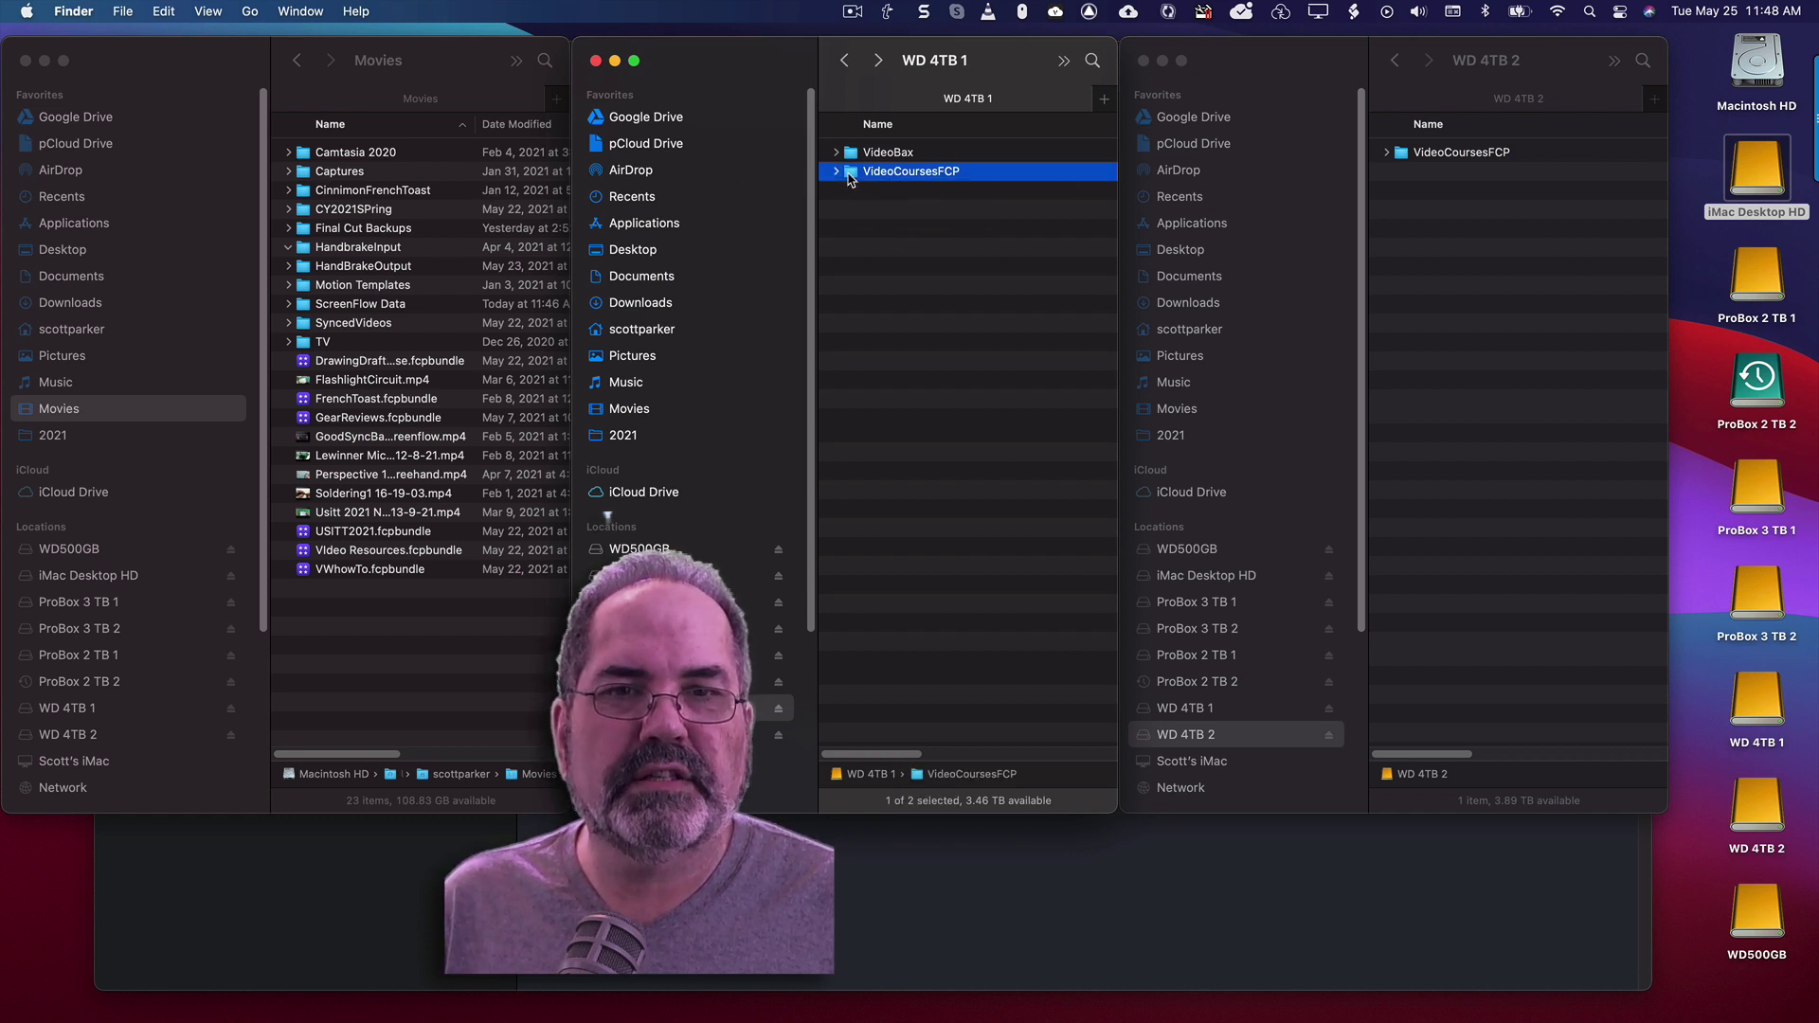
click(1409, 158)
click(1409, 158)
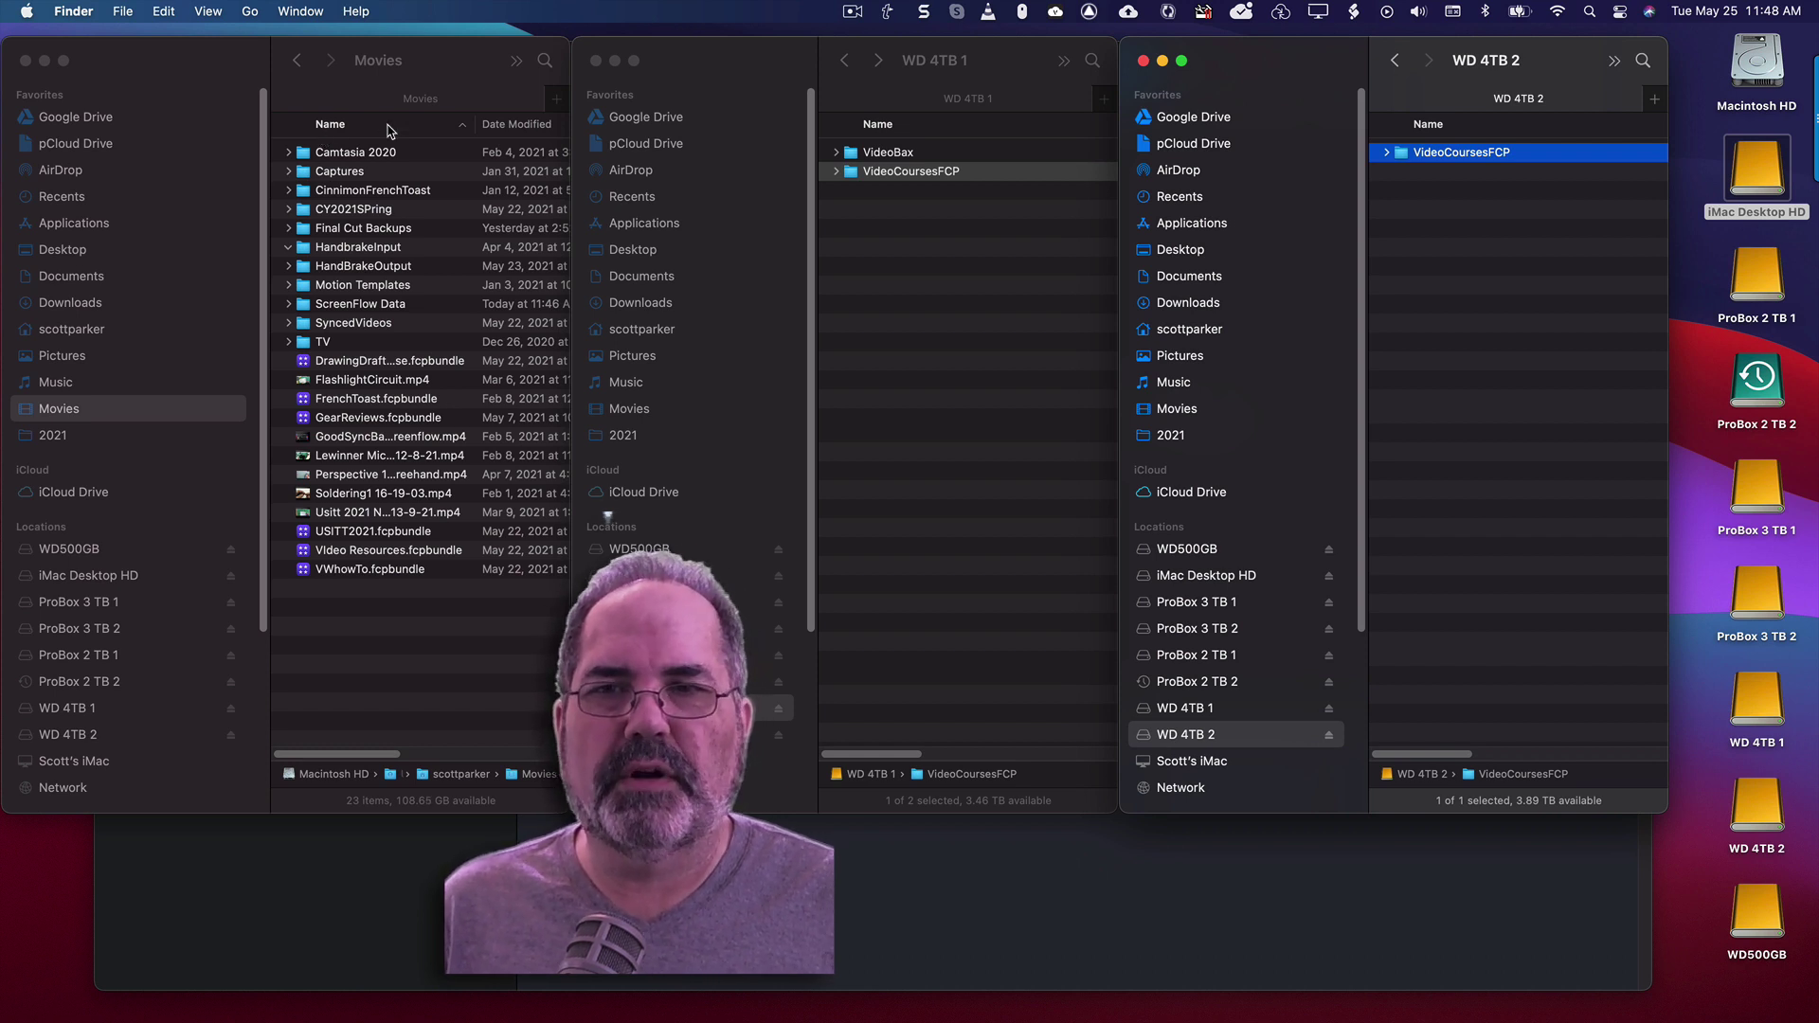
click(214, 65)
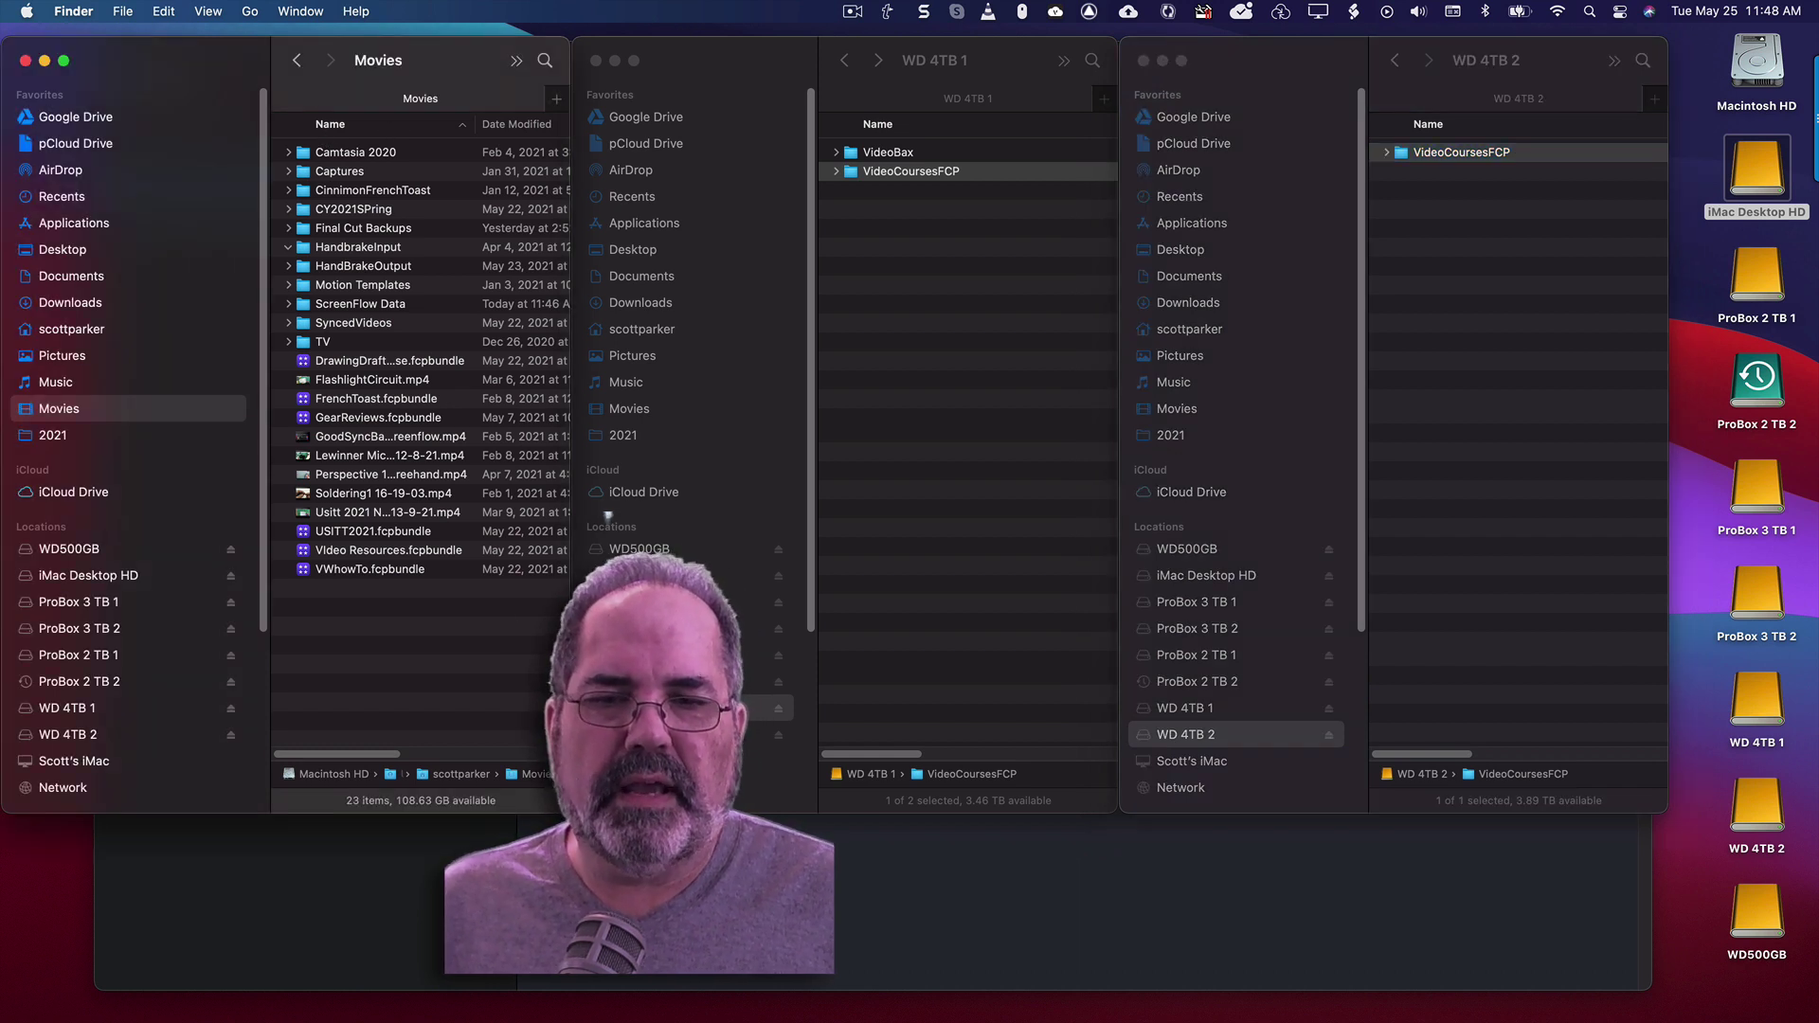
Step: Show the 'Videos From Mac to 4TB for BAX' job beside the VideoBax folder on WD 4TB 1
key(super+Tab)
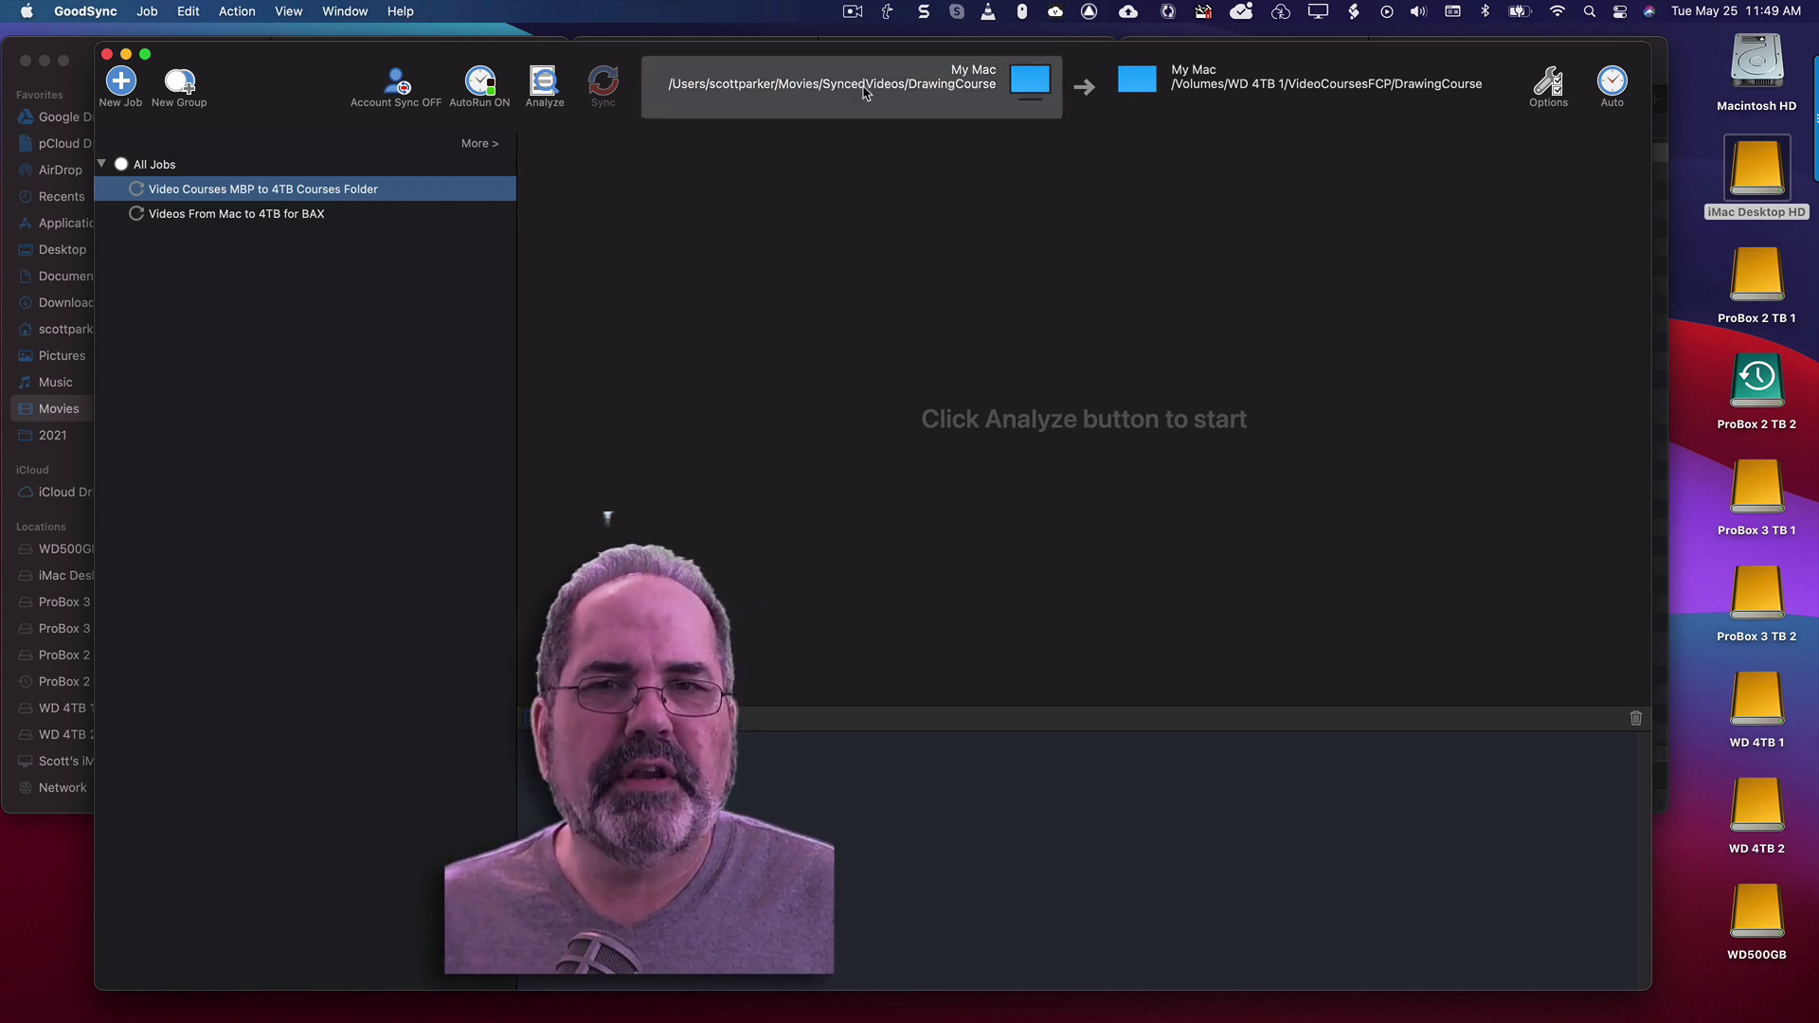
click(256, 220)
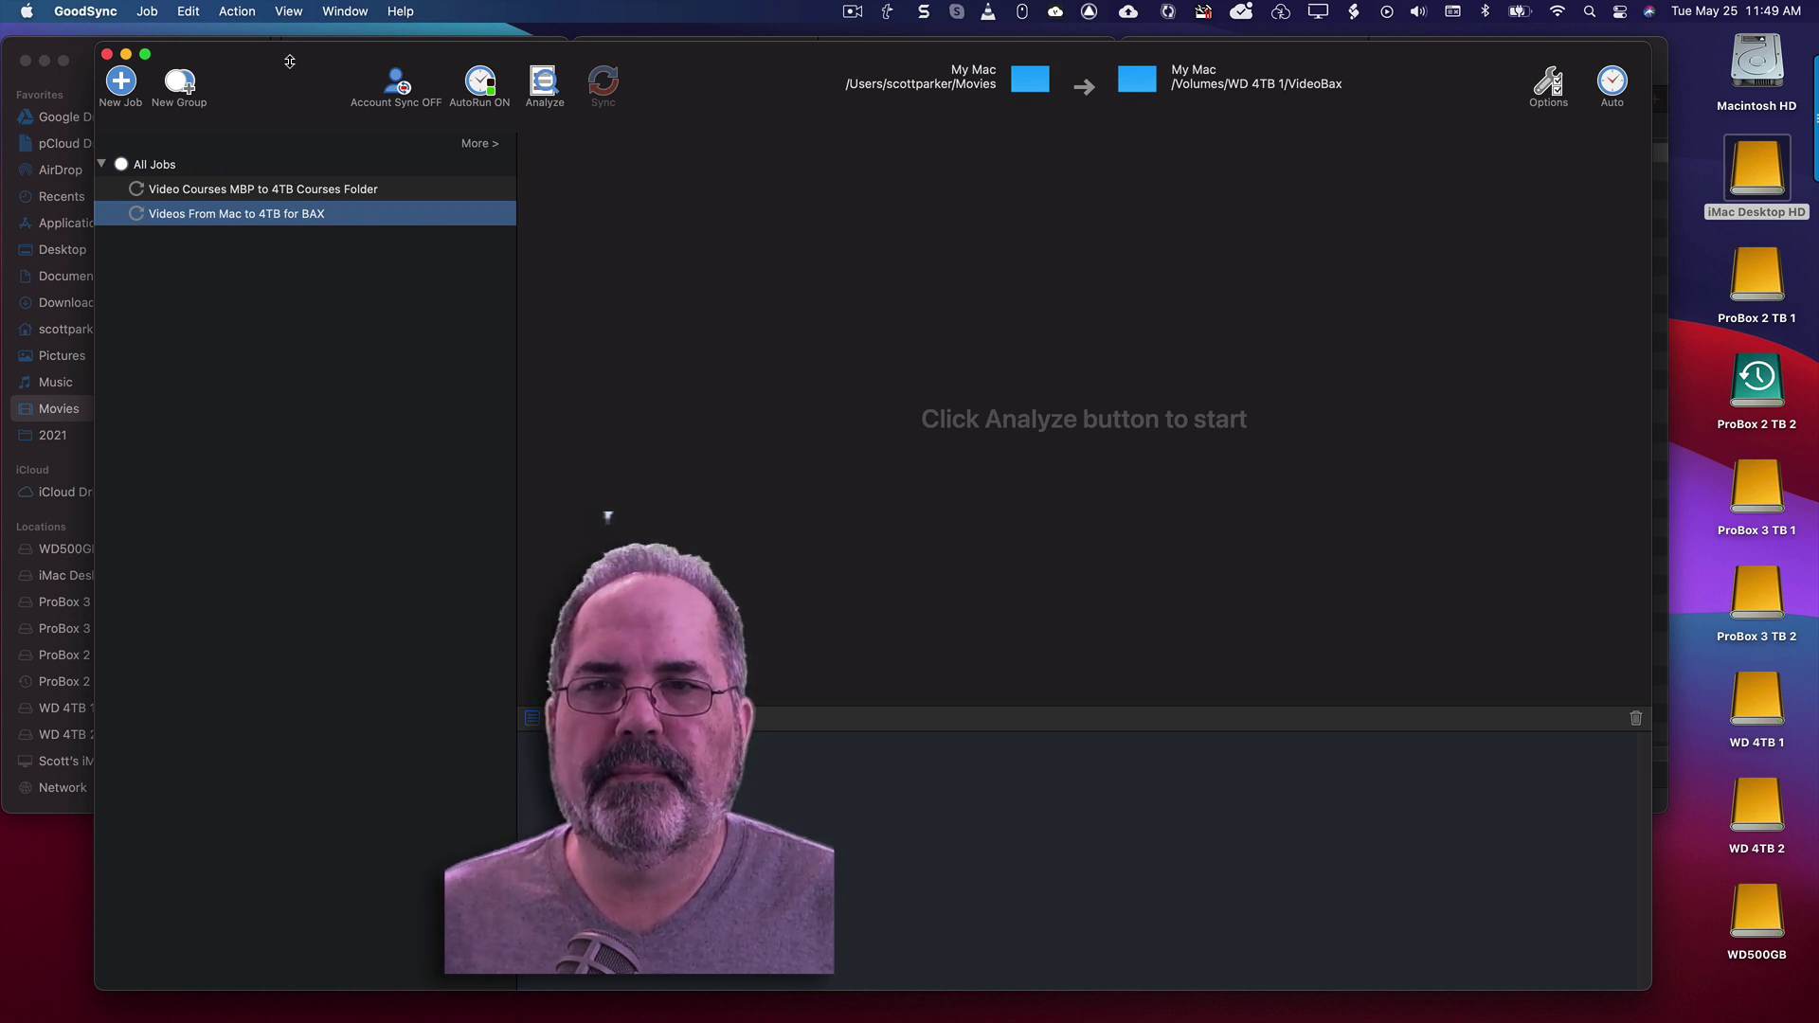
drag(290, 61, 278, 294)
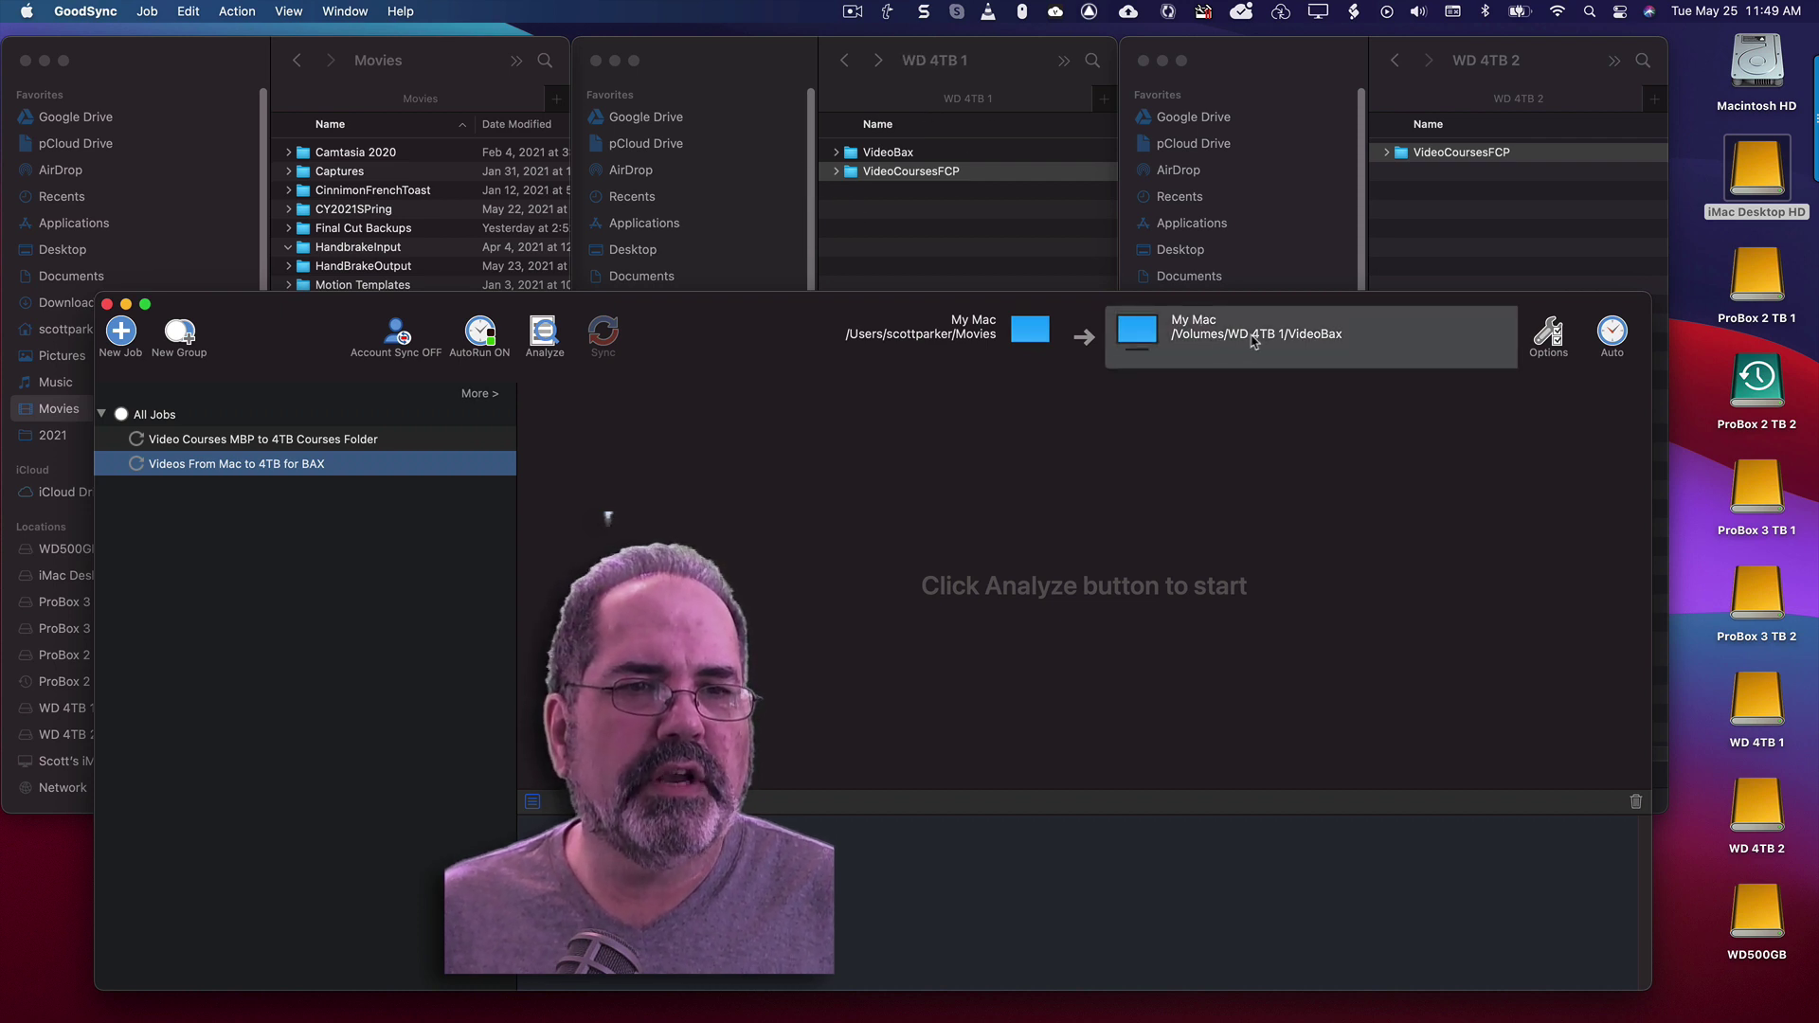
click(850, 158)
click(855, 155)
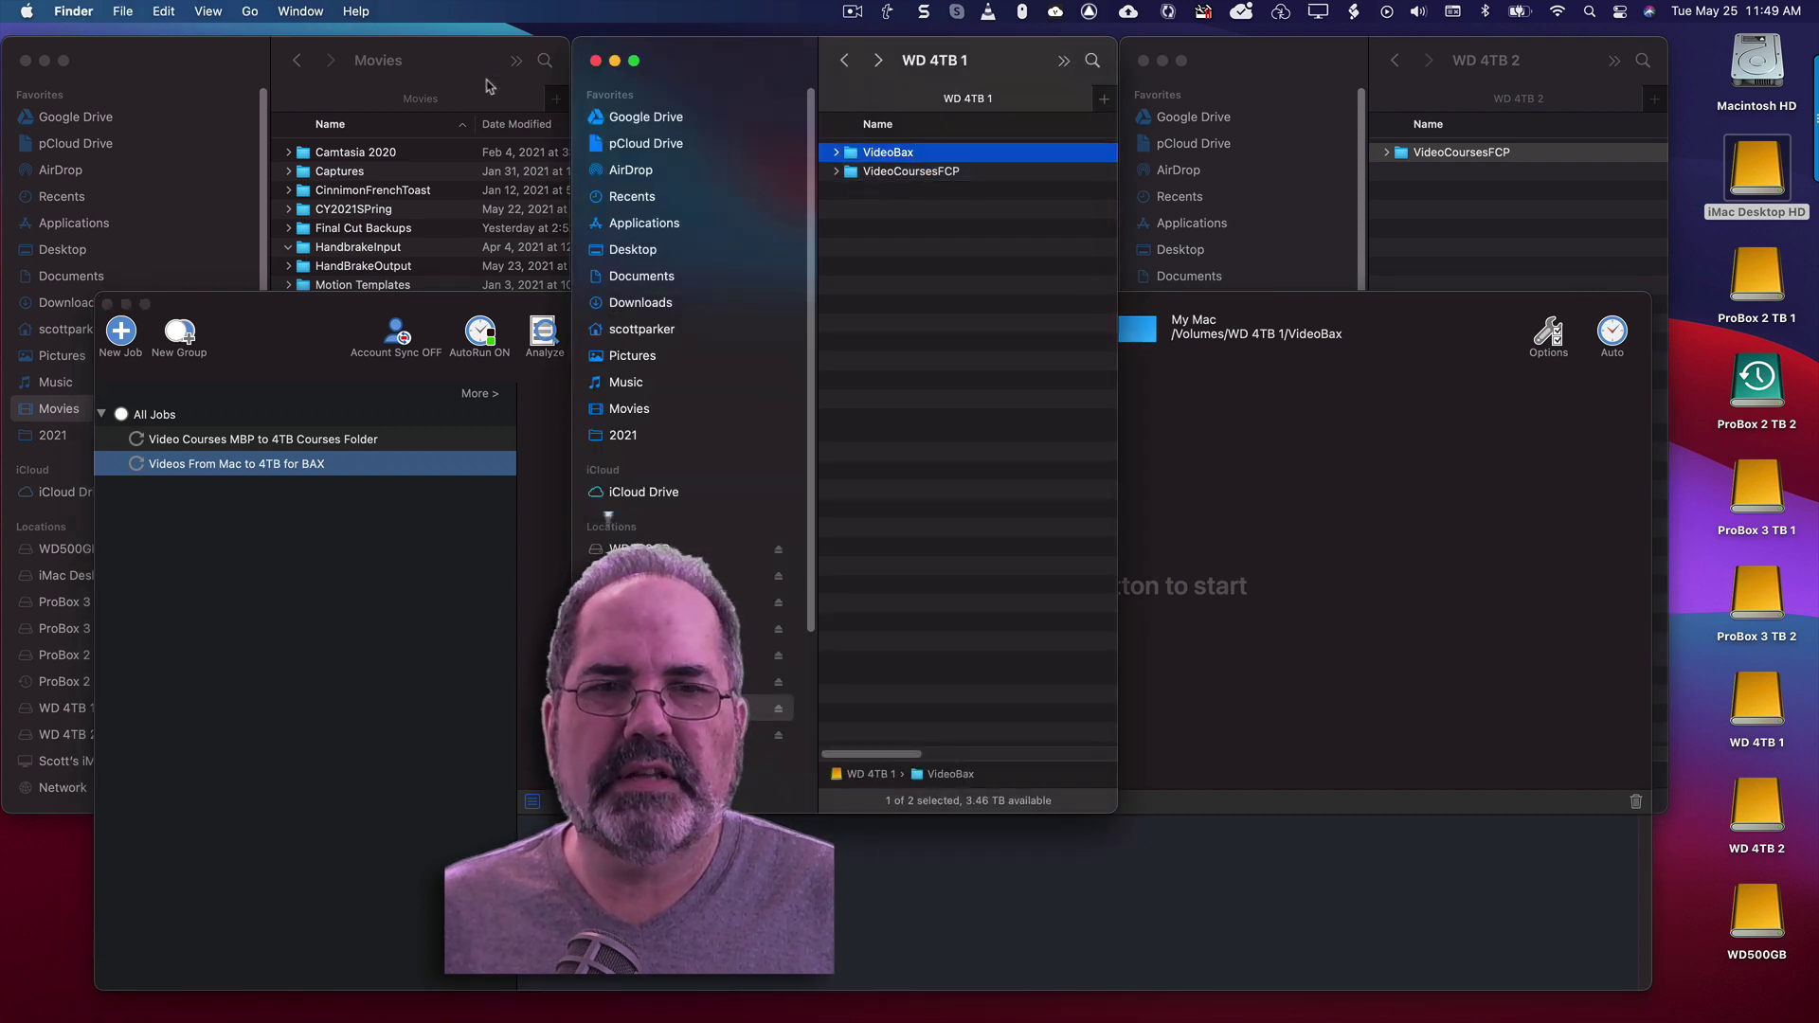
click(1293, 565)
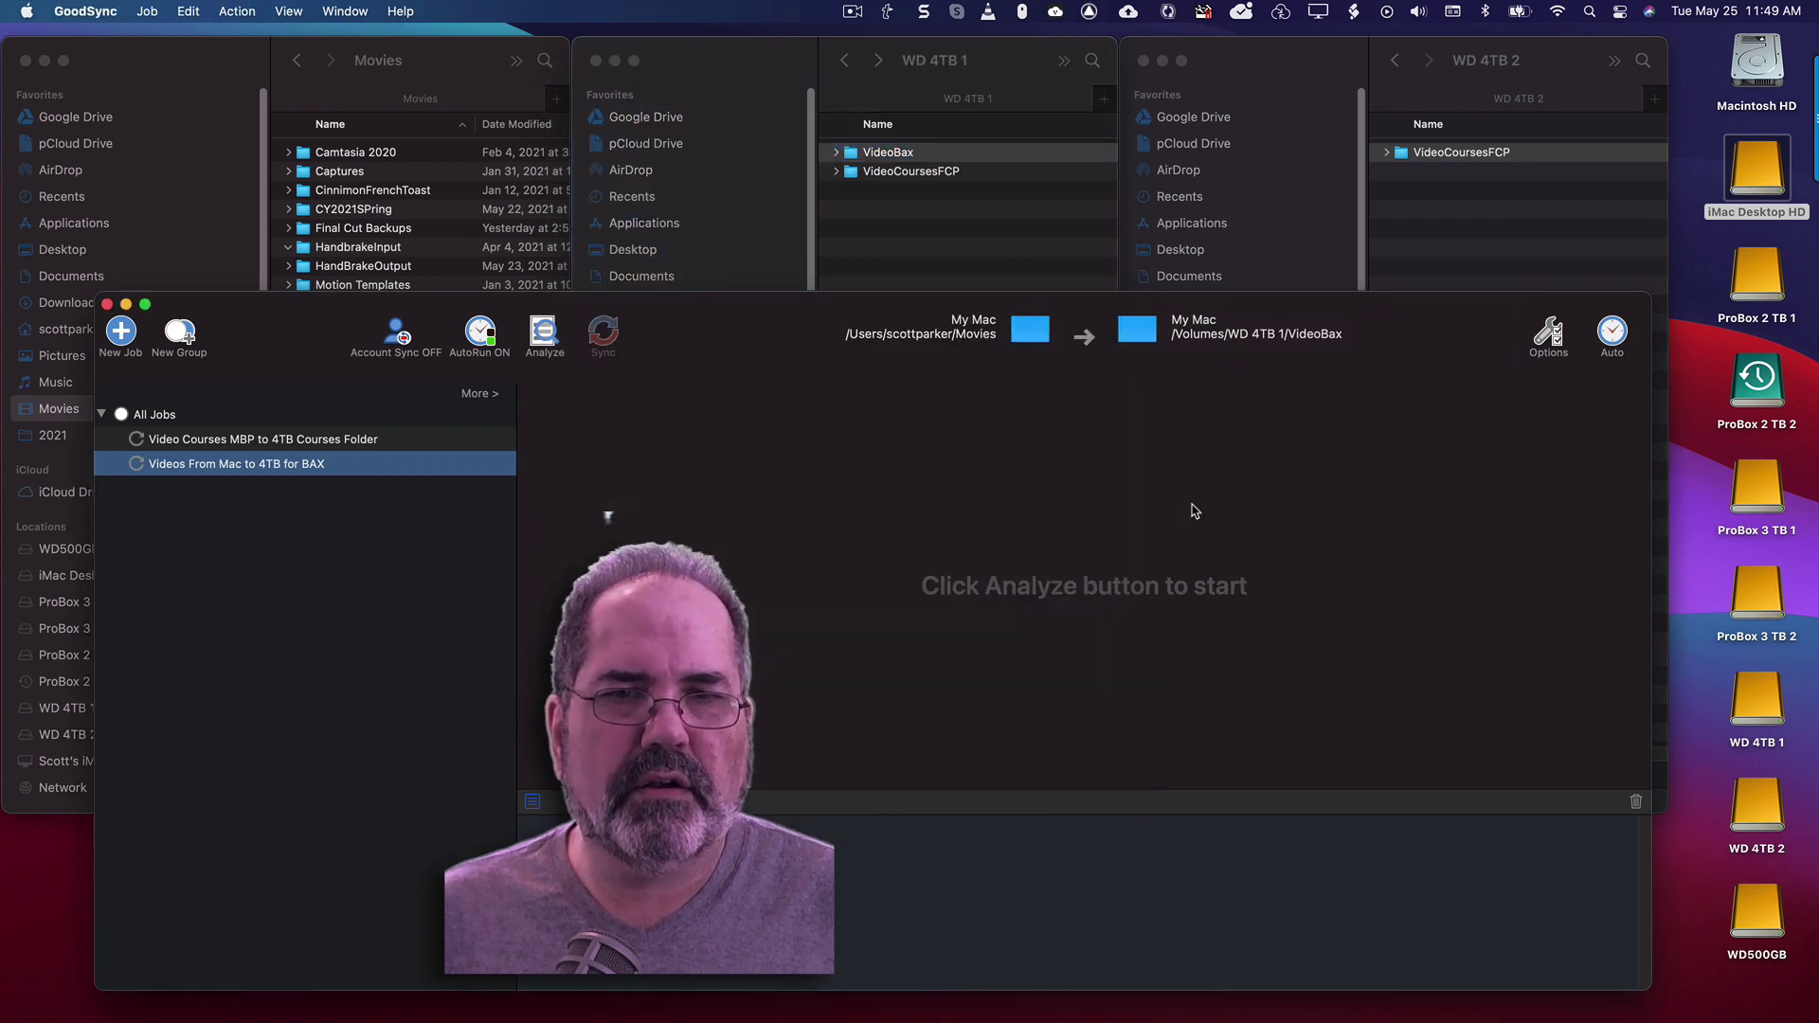
Step: Analyze the BAX job to compare Movies against VideoBax and scroll through the results
click(546, 336)
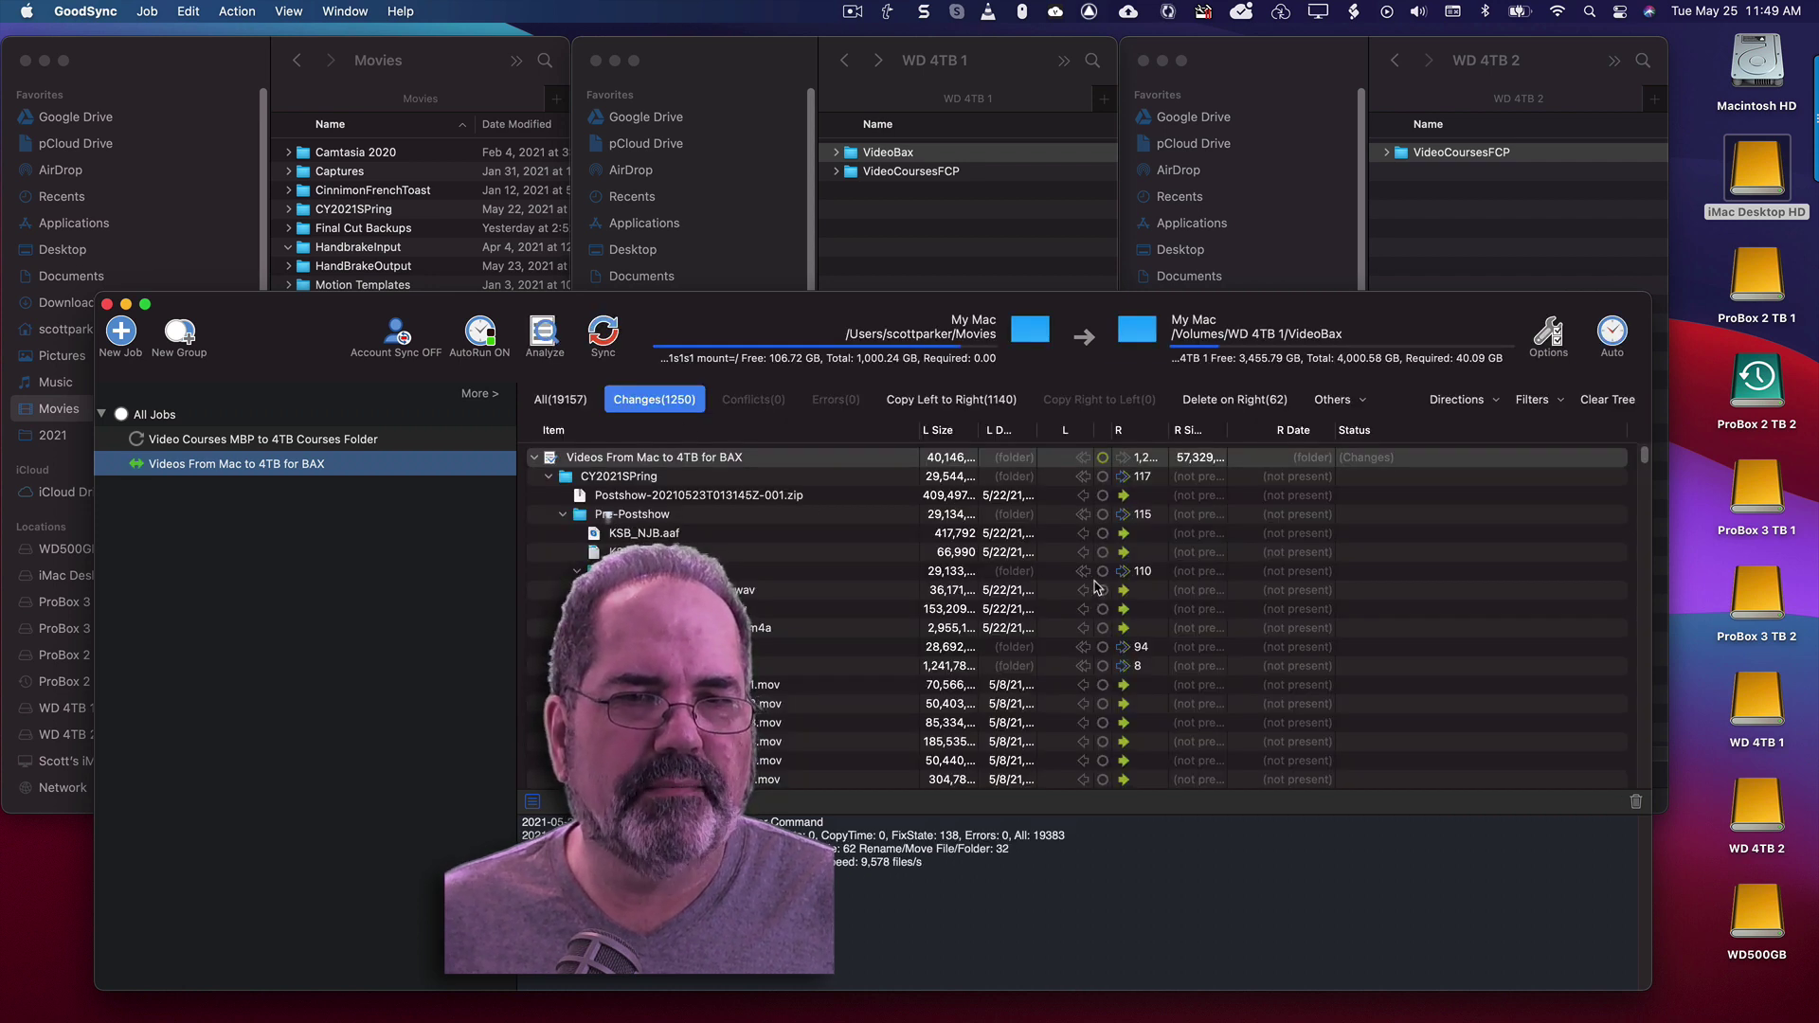
scroll(1121, 557, down, 10)
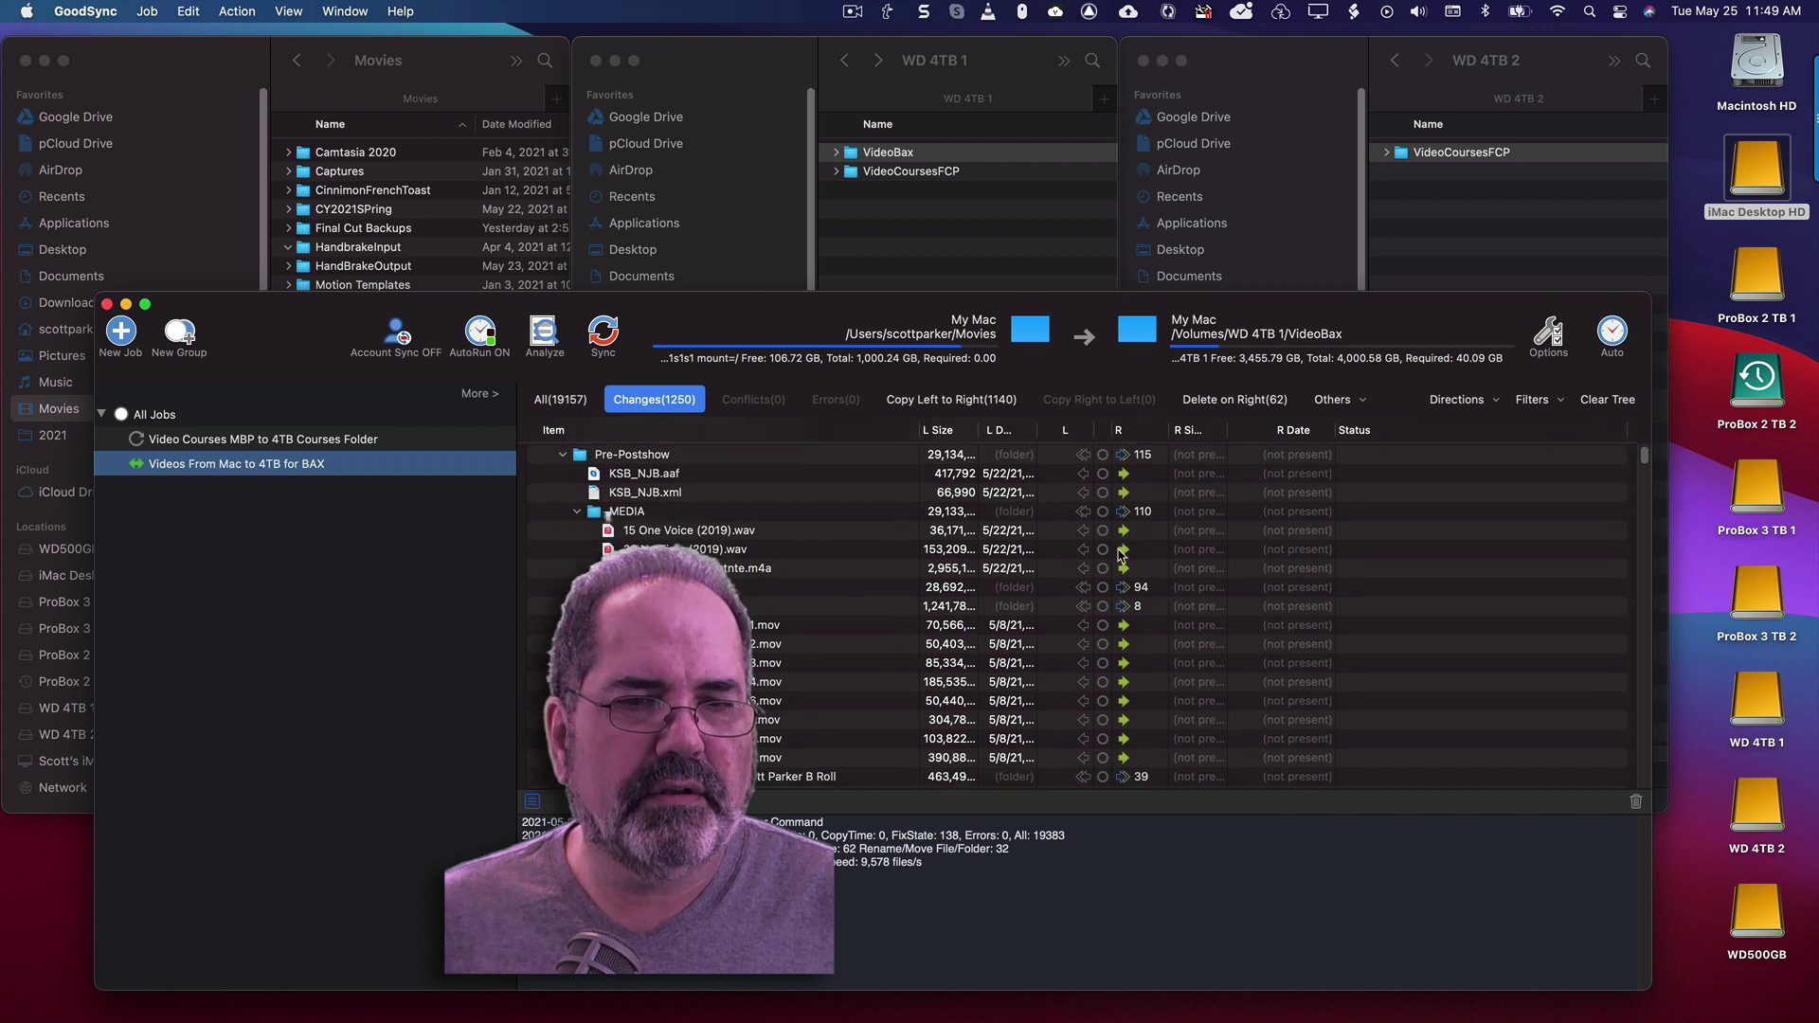
scroll(1121, 556, down, 5)
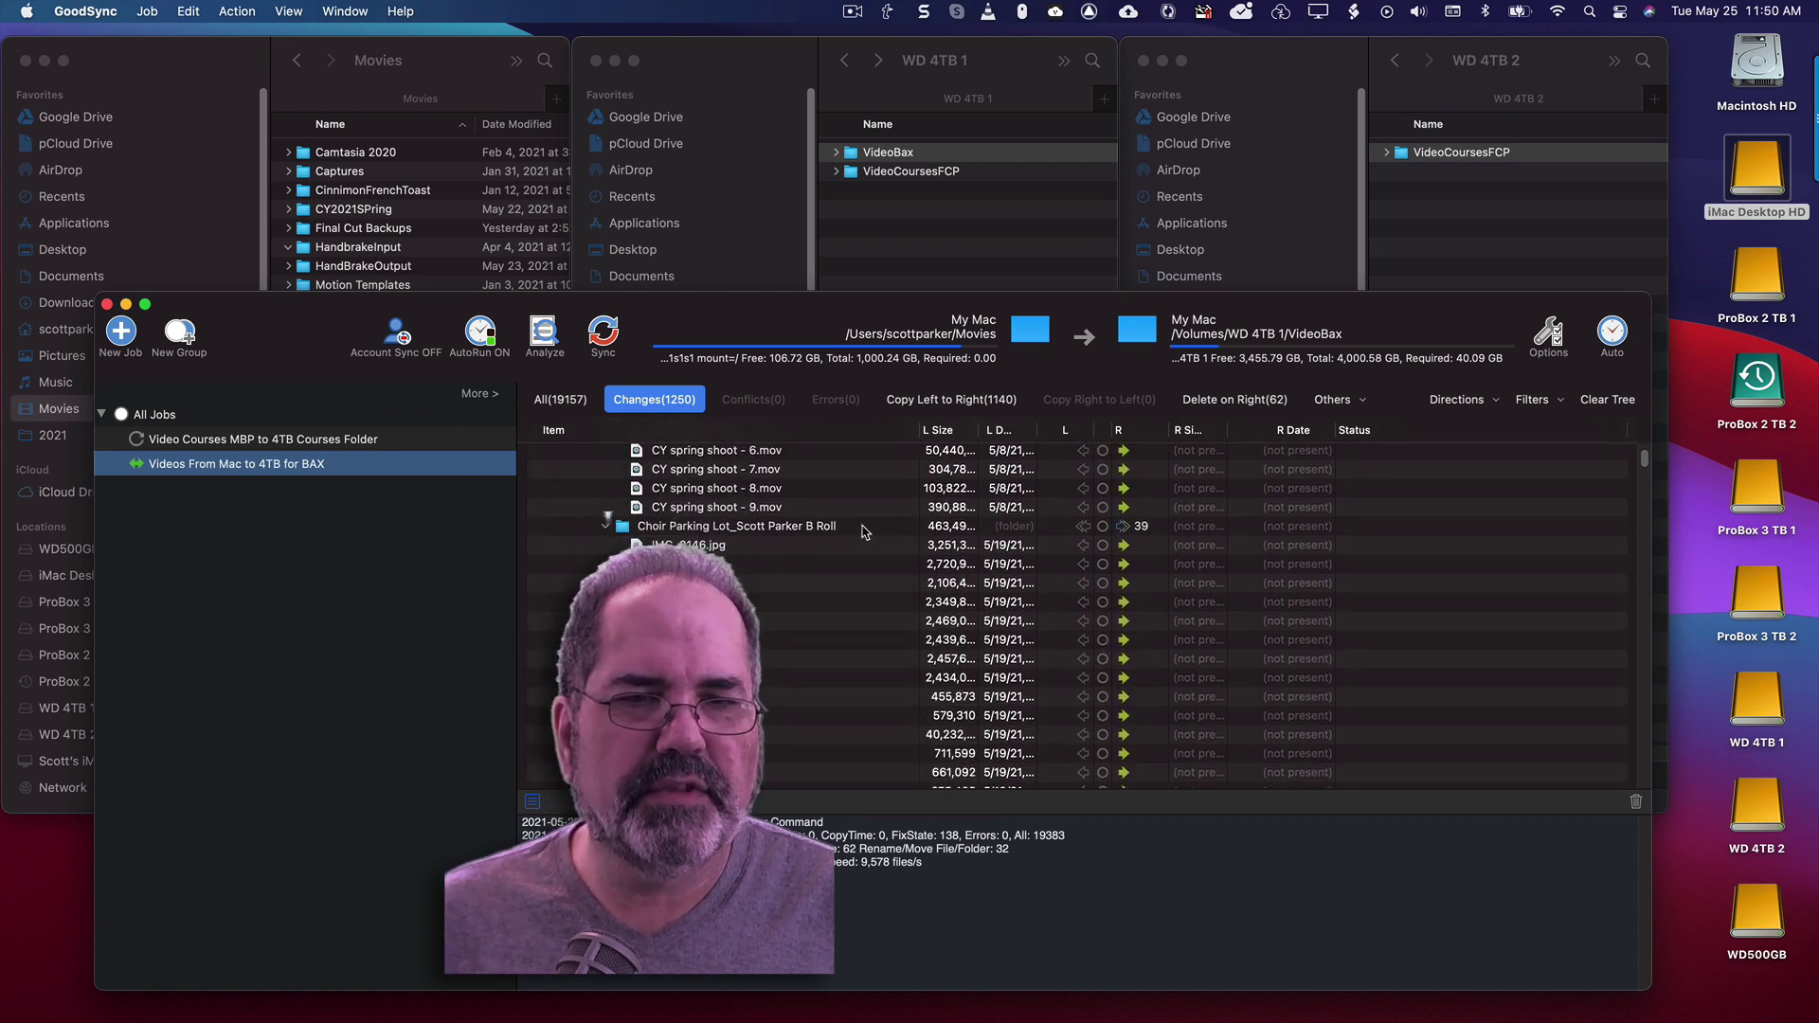
scroll(1138, 554, down, 20)
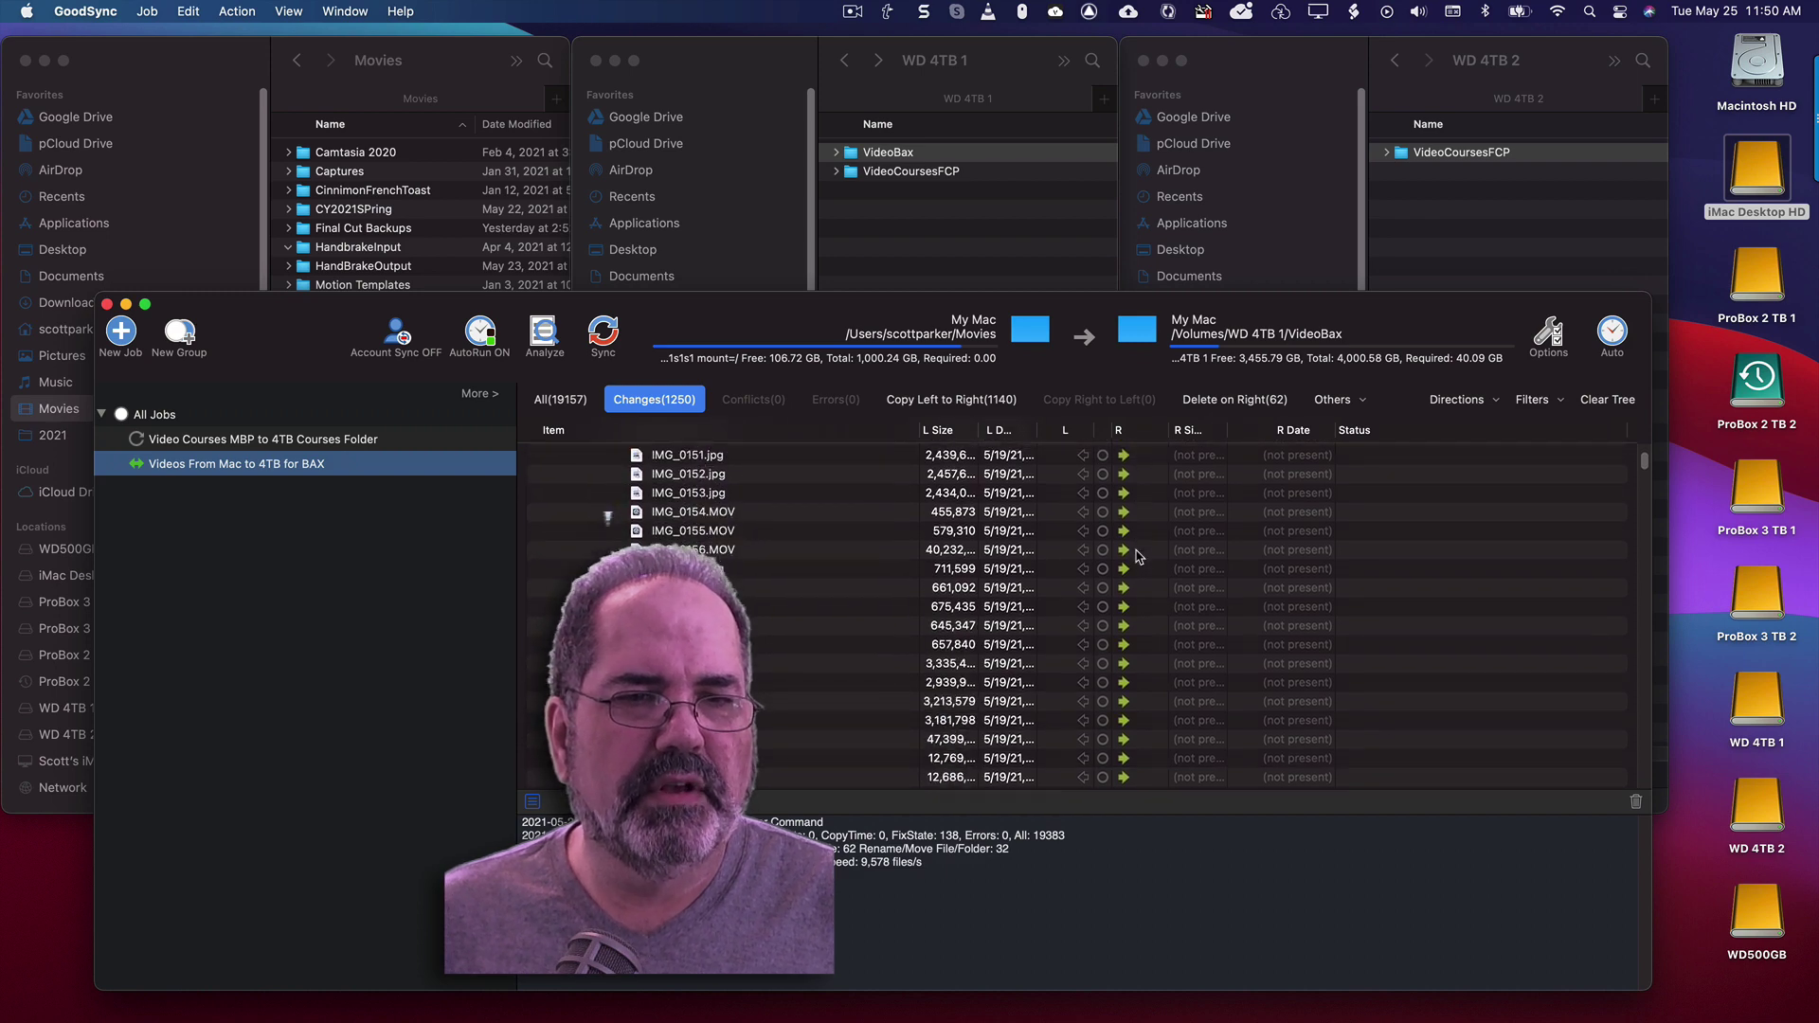
scroll(1138, 559, down, 15)
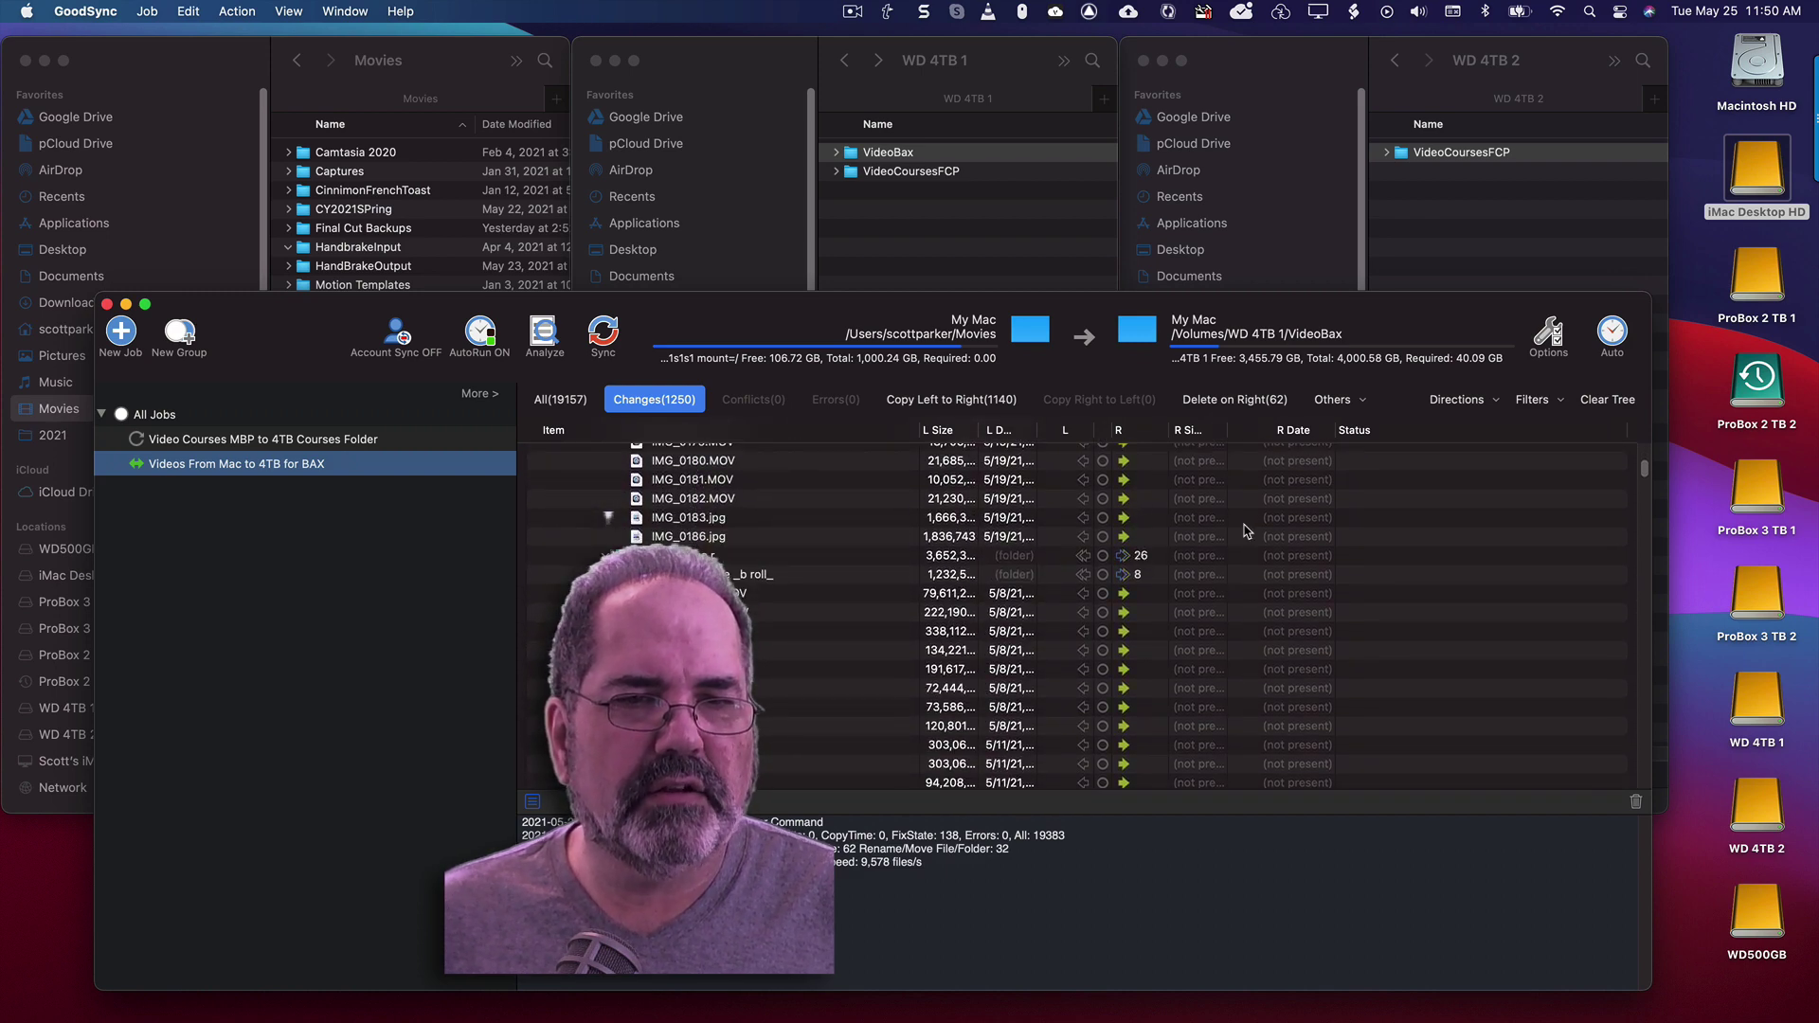
scroll(1255, 537, down, 2)
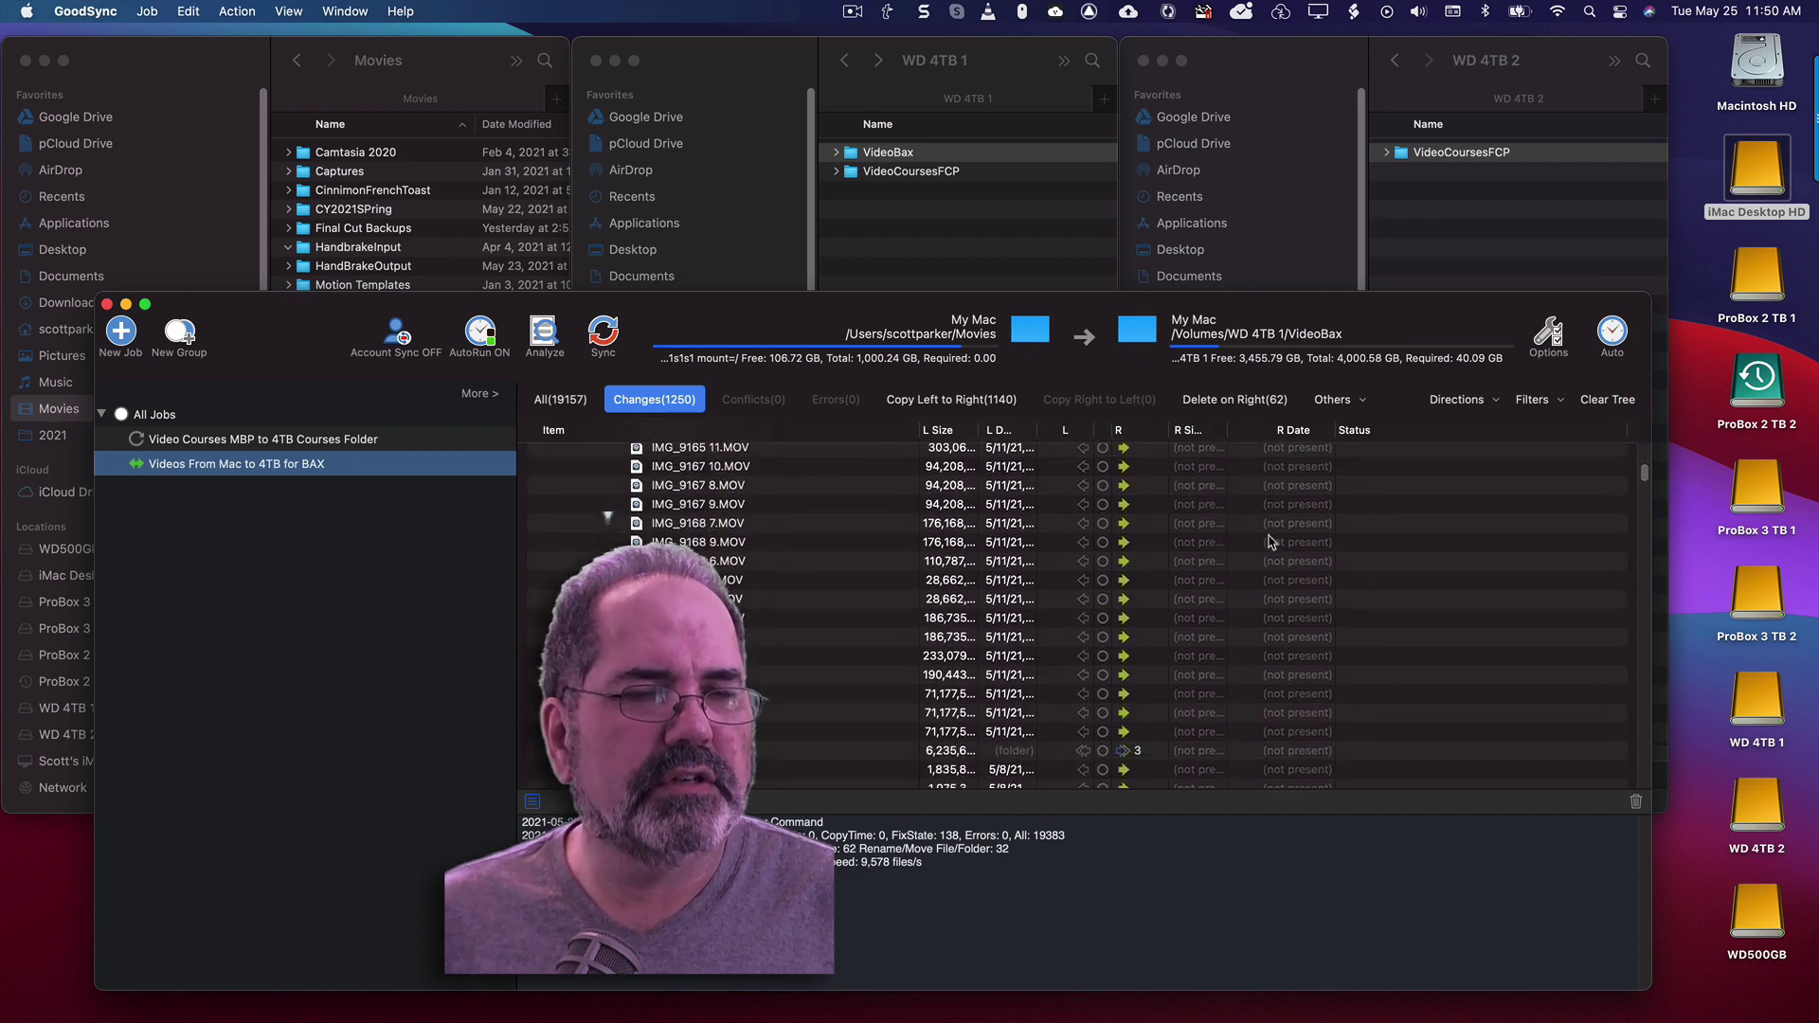
drag(1645, 474, 1646, 546)
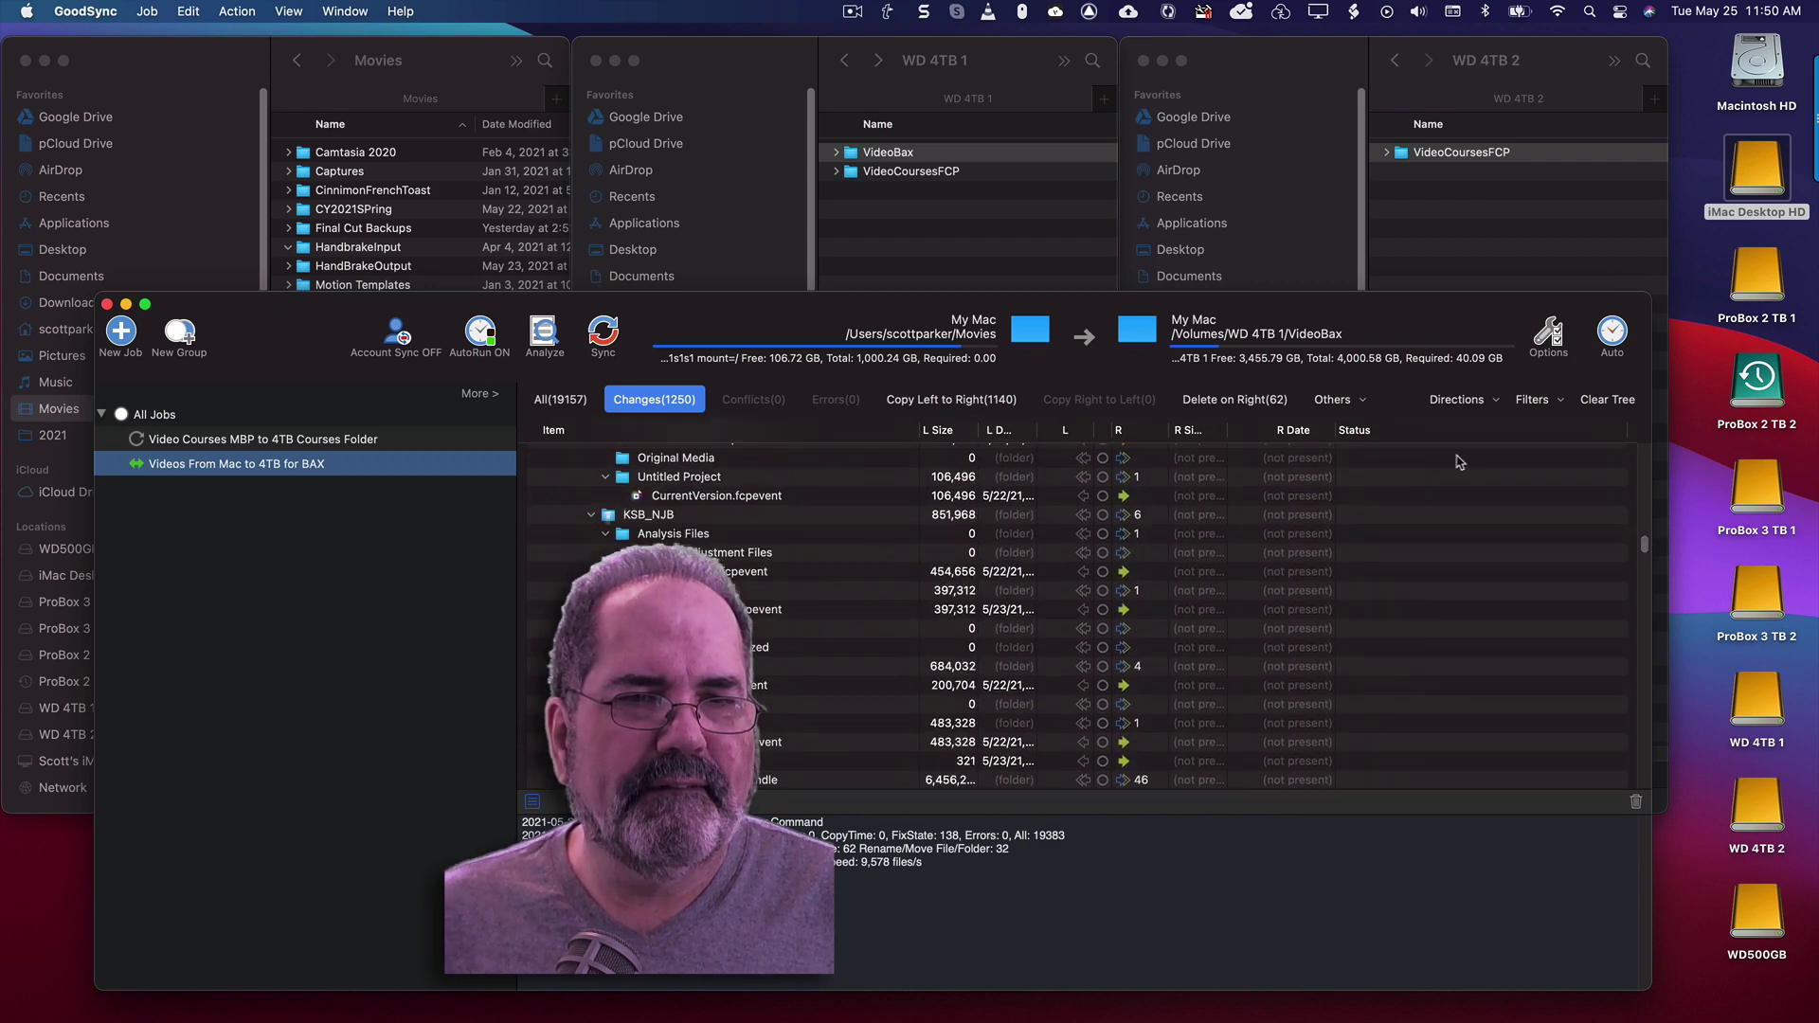
Step: Switch the result filter from copies-only to Changes, then to All, and browse the list
click(968, 401)
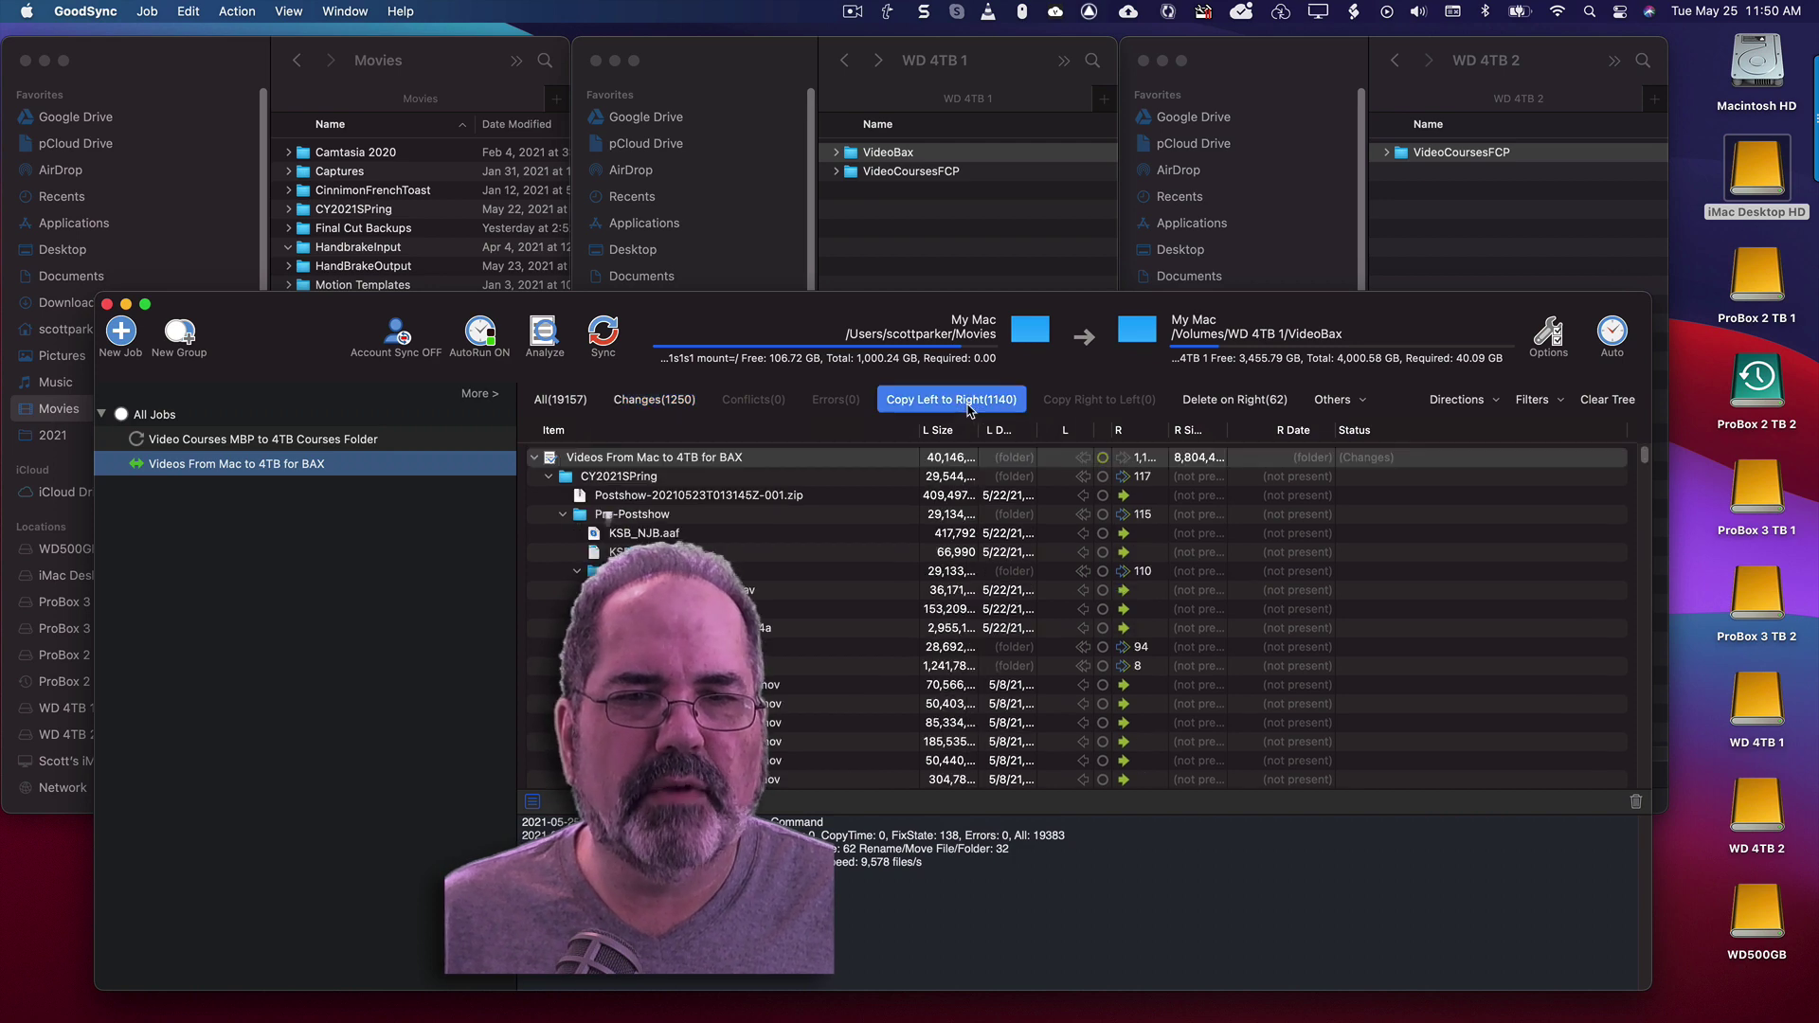
click(662, 402)
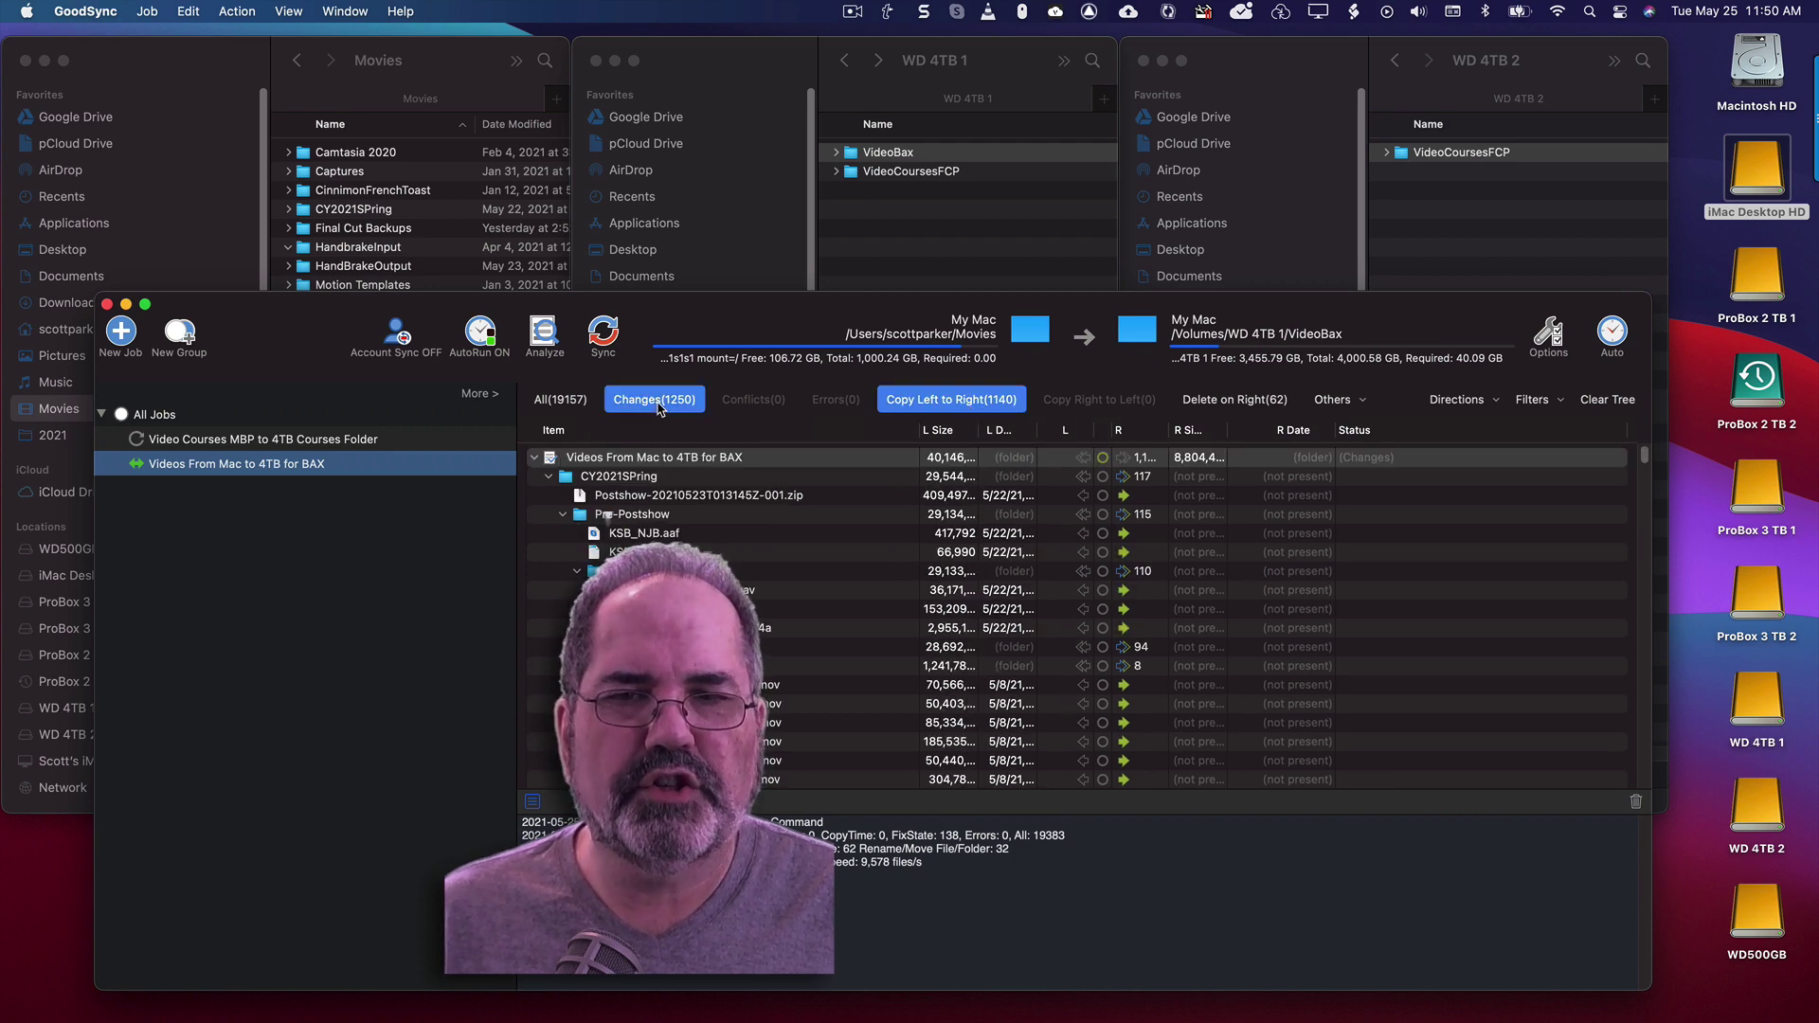
click(561, 402)
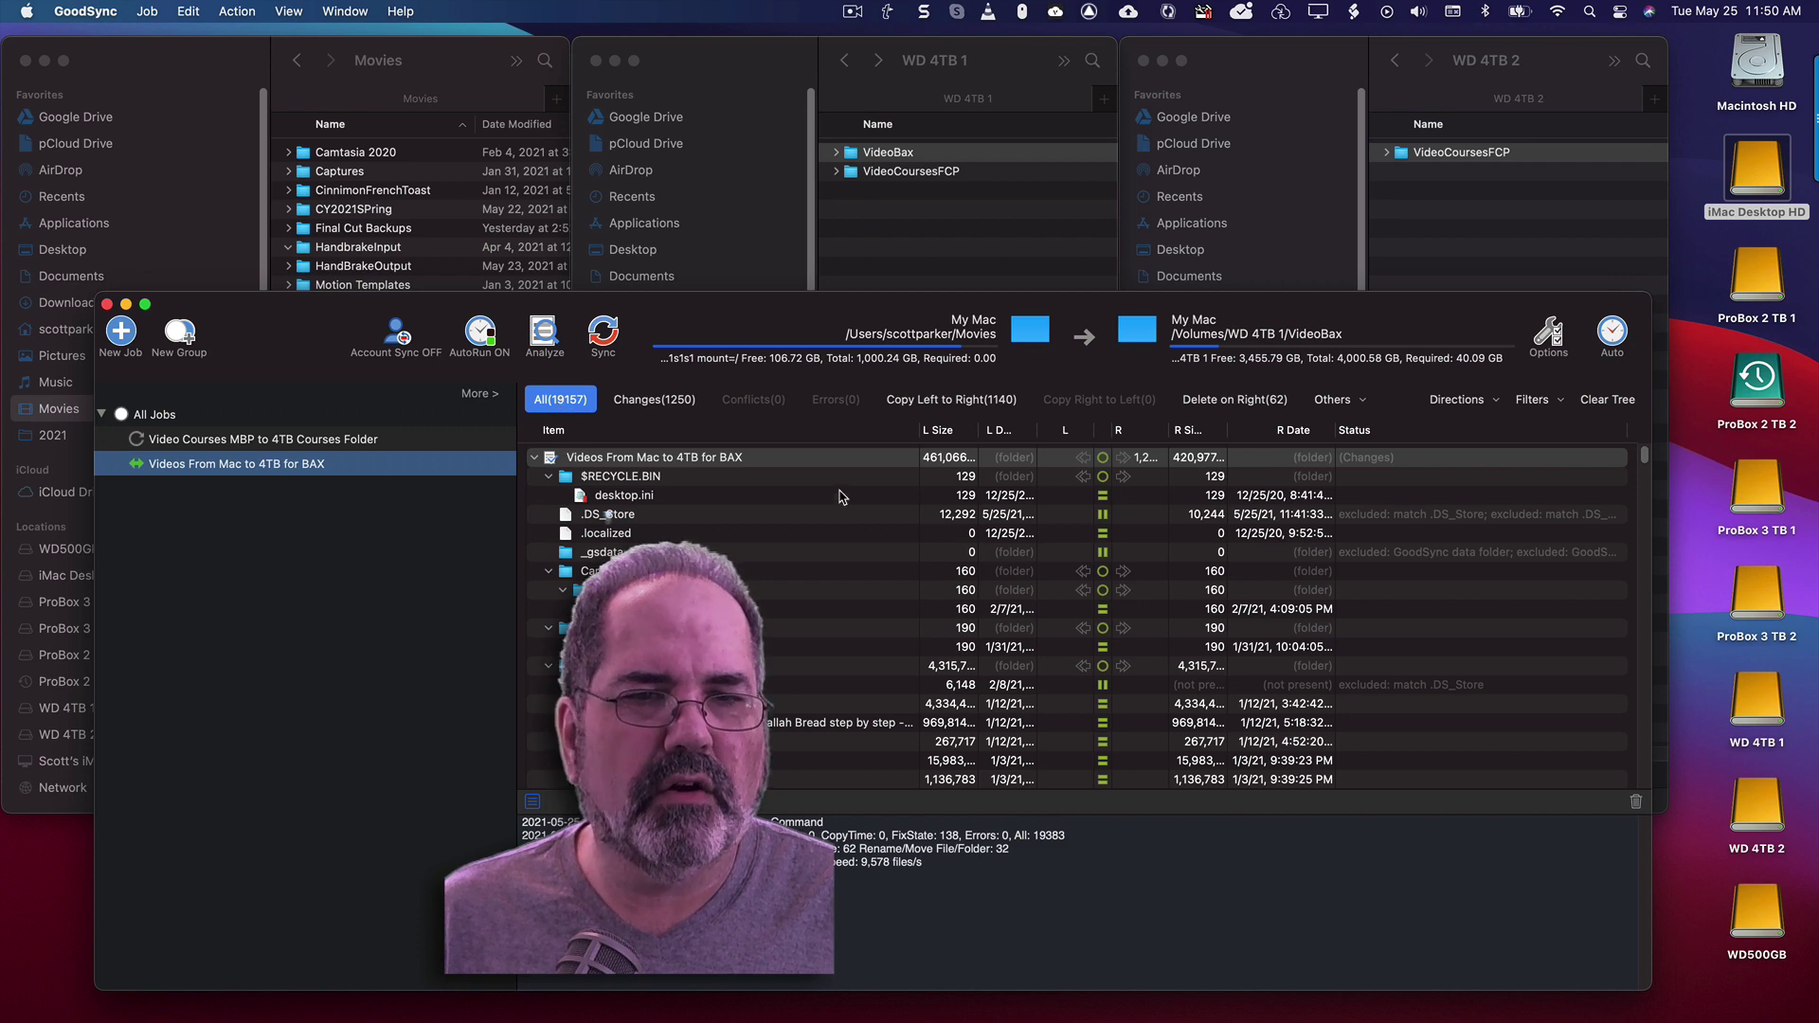
scroll(1130, 613, down, 10)
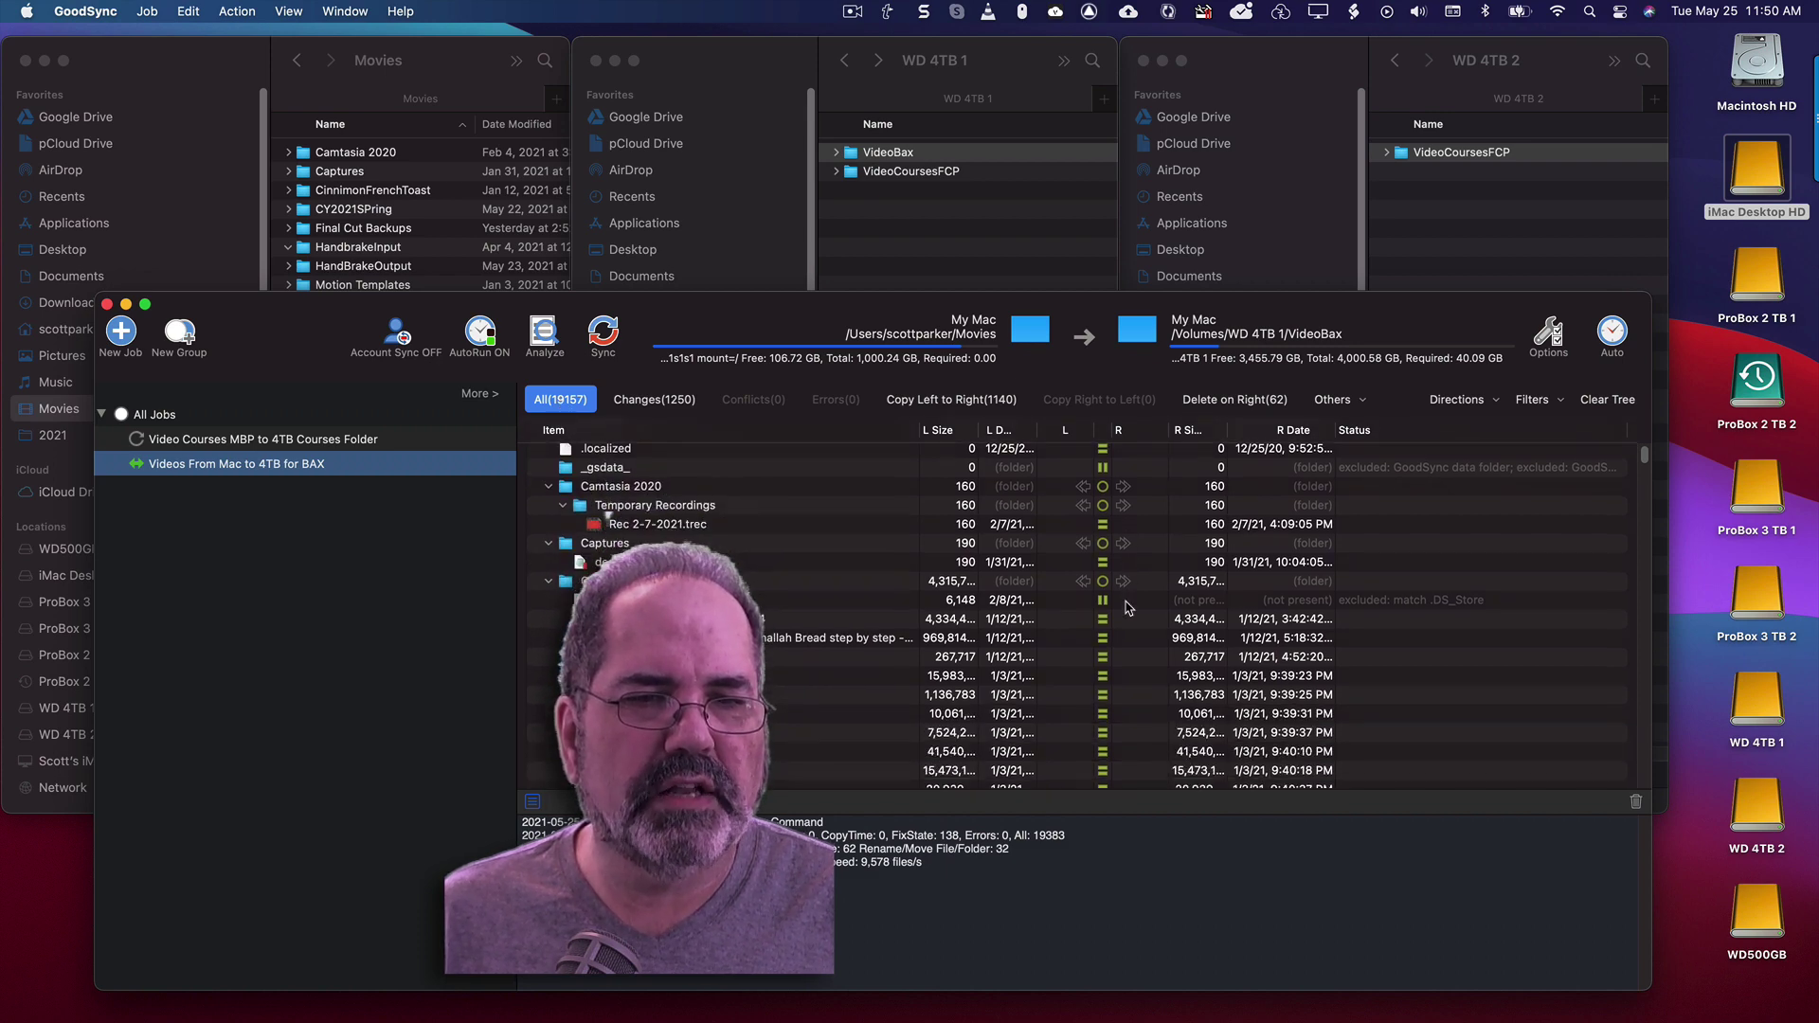
scroll(1127, 606, up, 2)
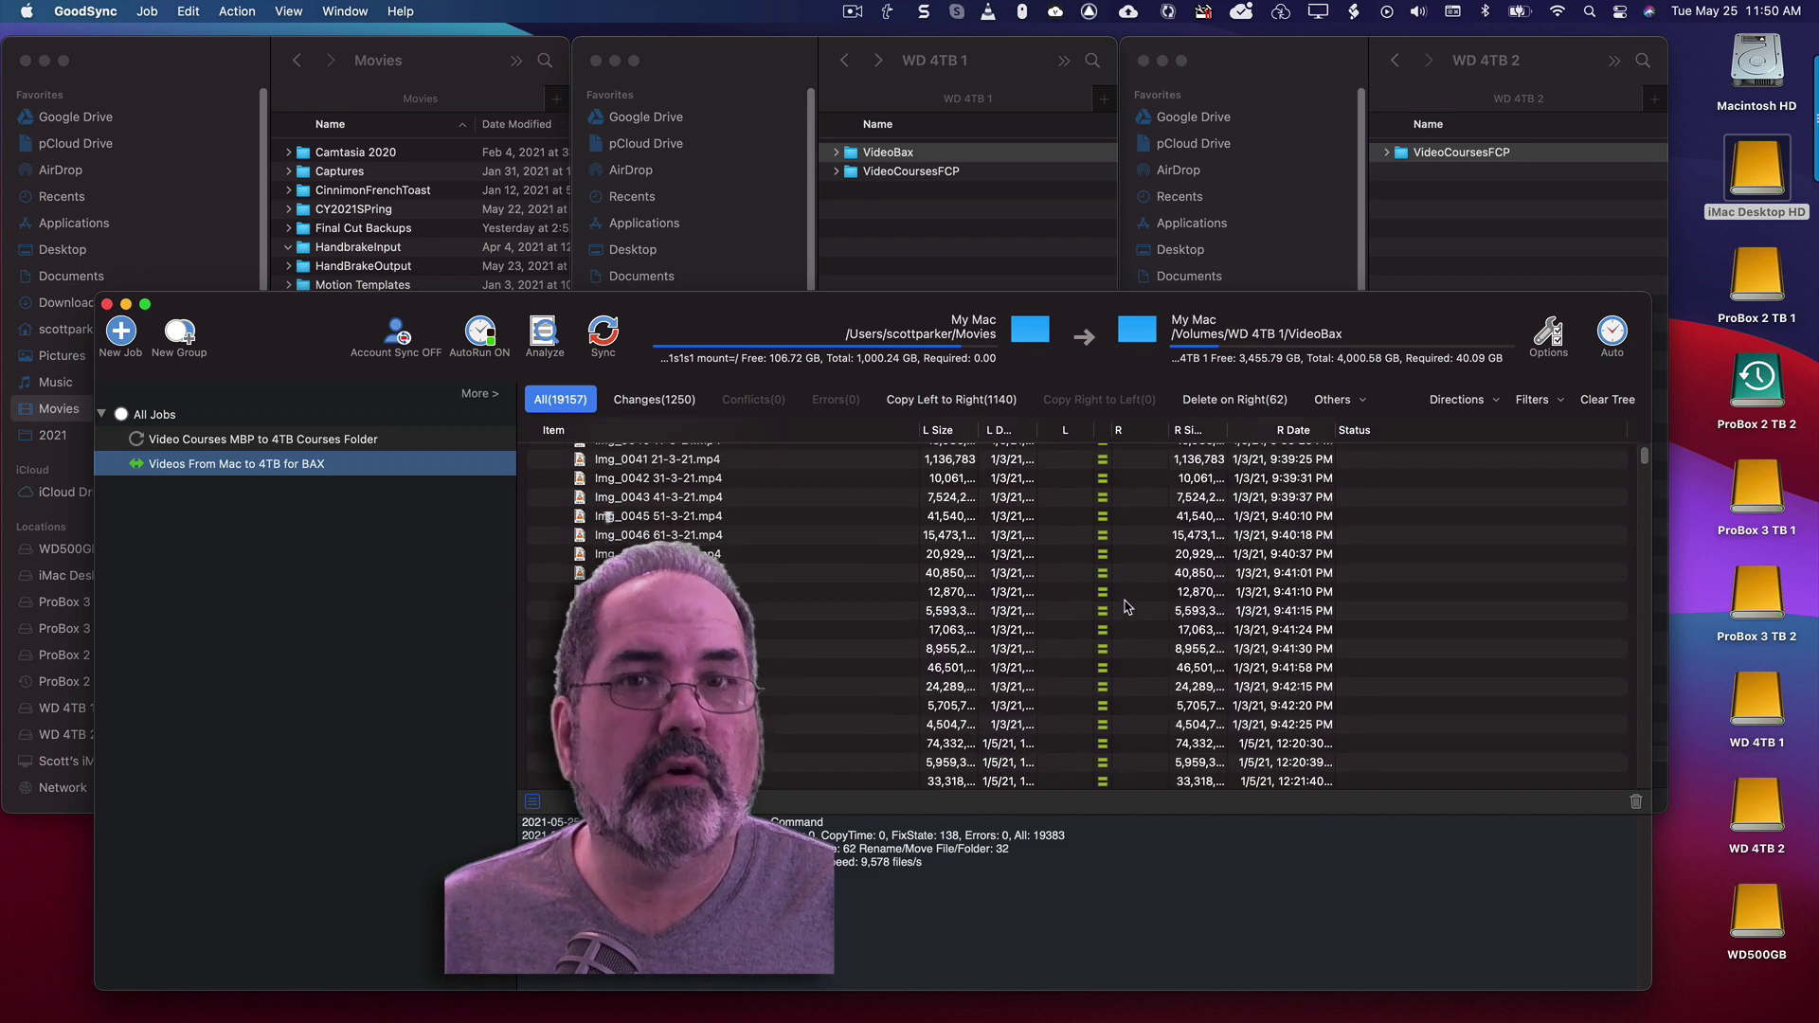
scroll(1127, 606, up, 8)
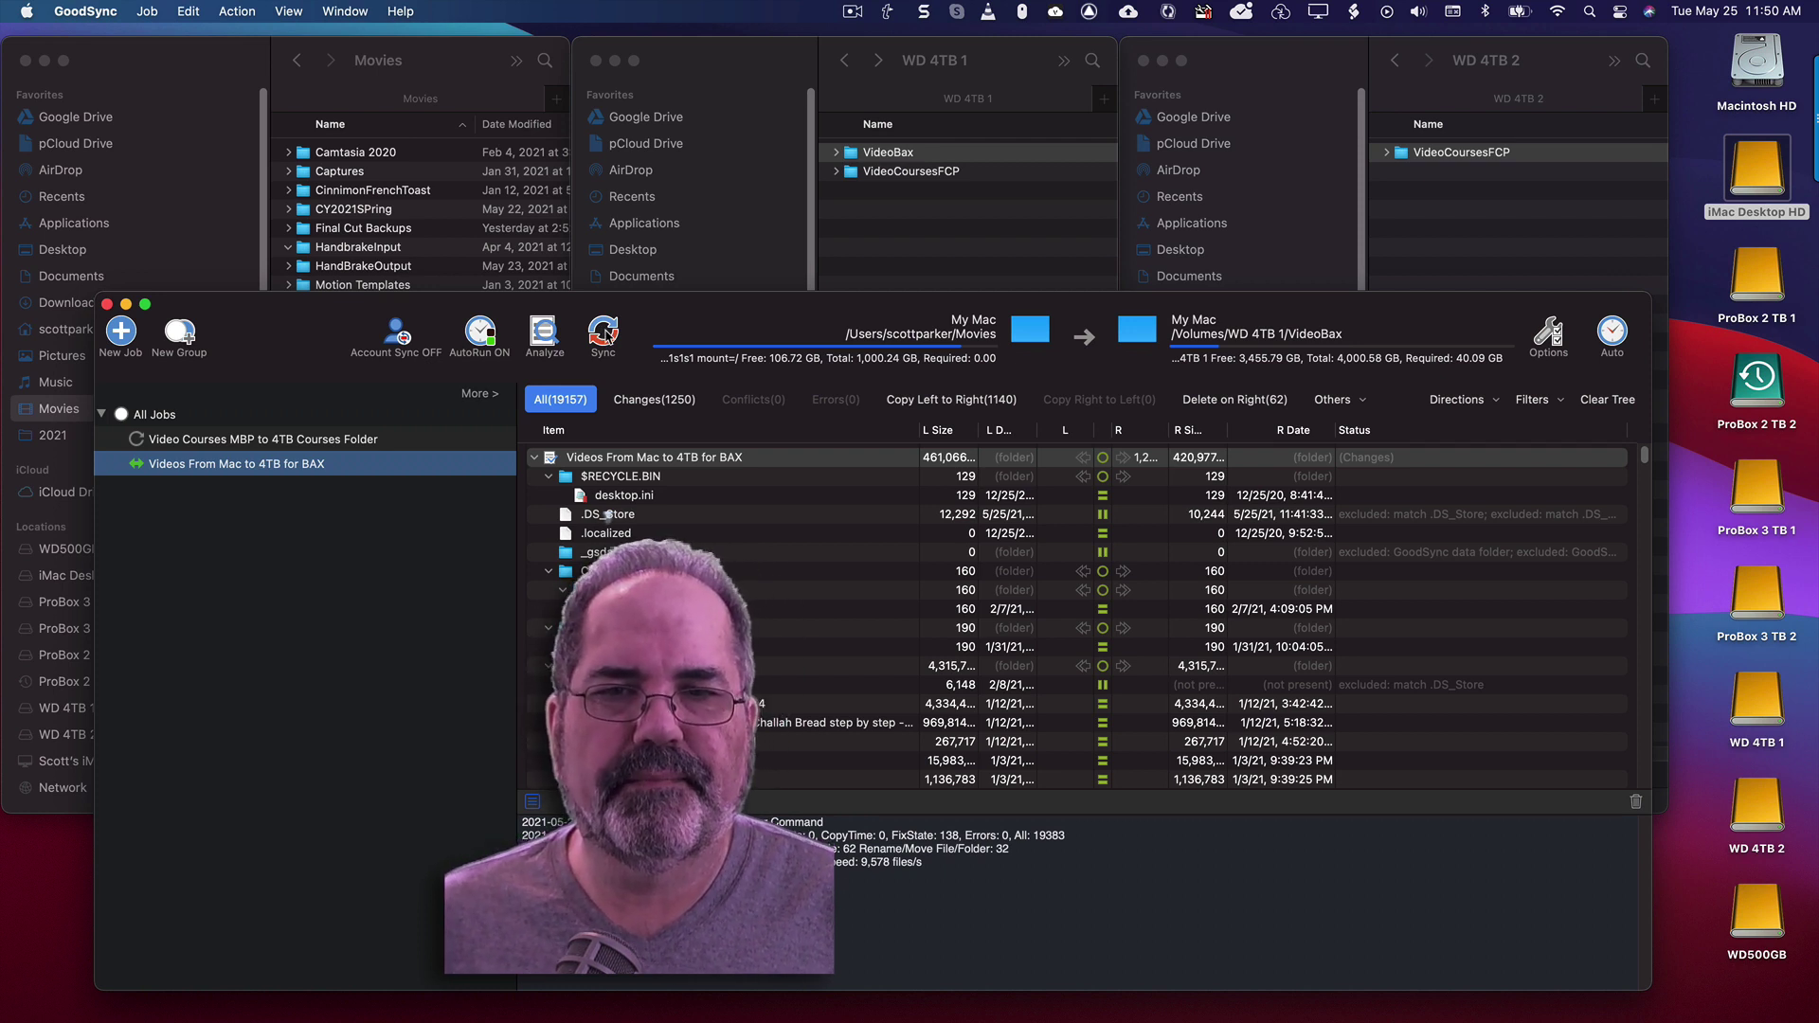
Step: Sync Mac Movies onto WD 4TB 1, then re-analyze the BAX job down to 1 change
click(605, 334)
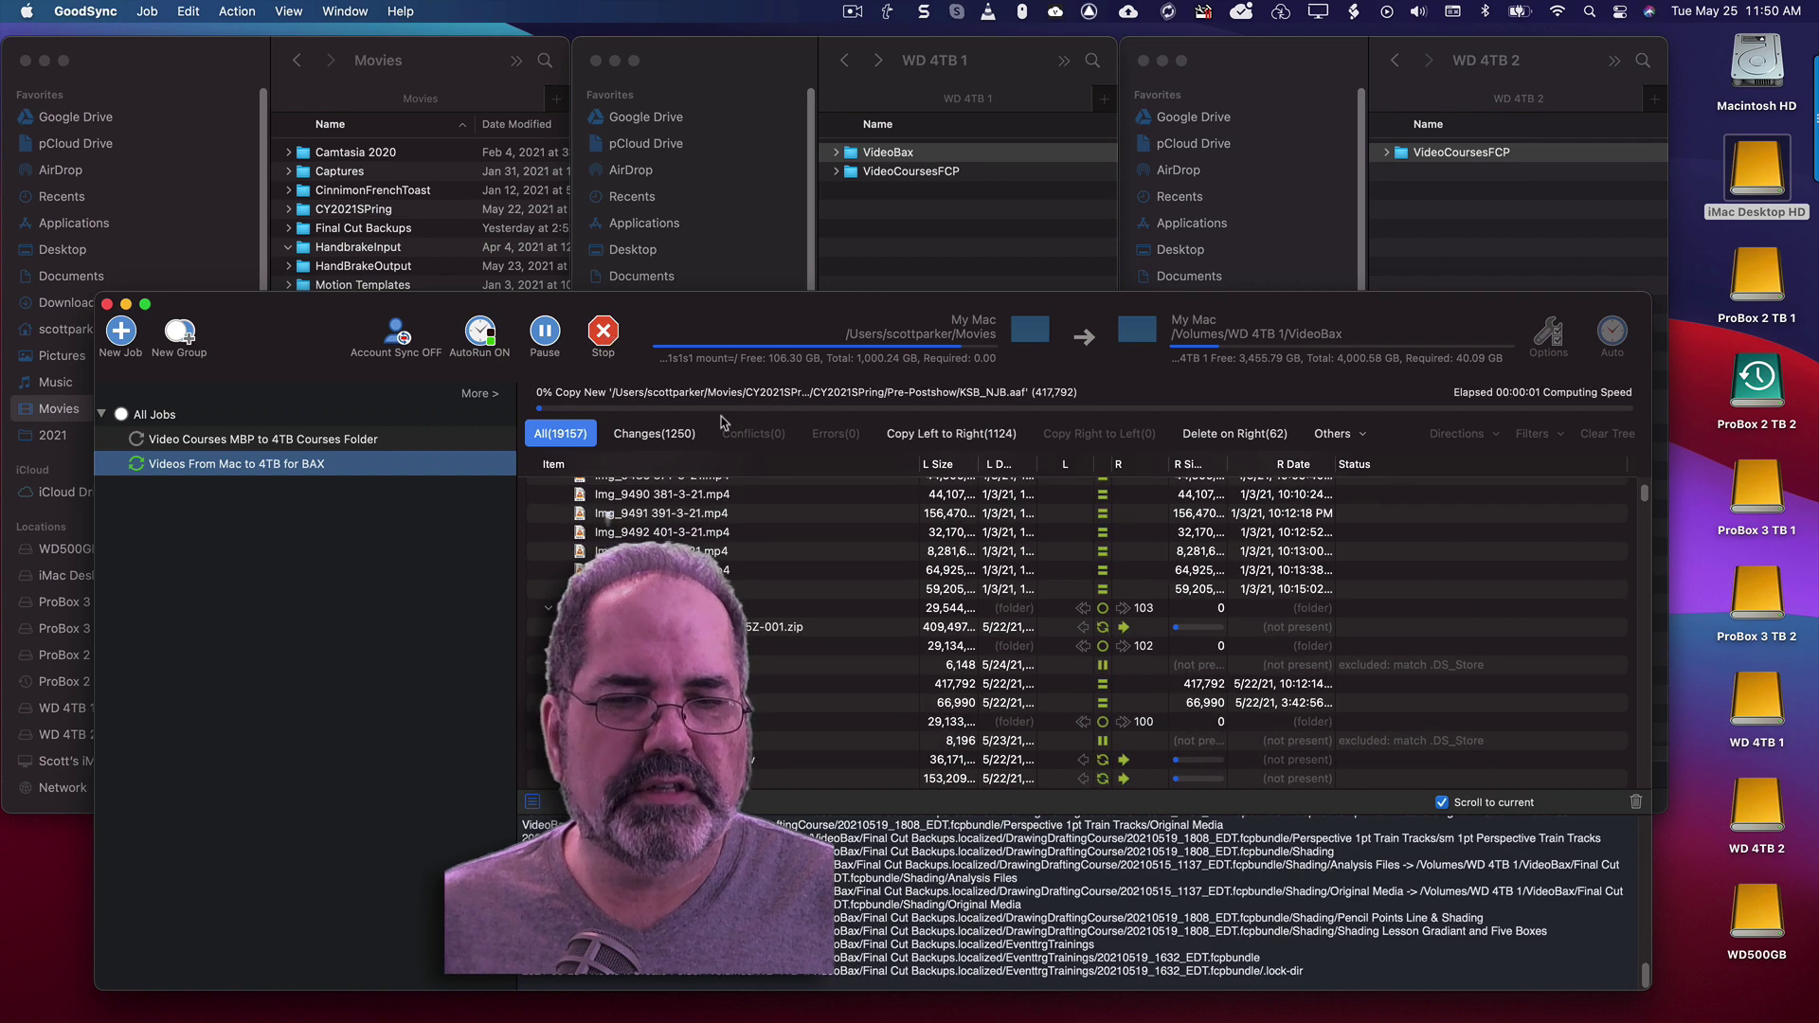
drag(1351, 310, 1340, 178)
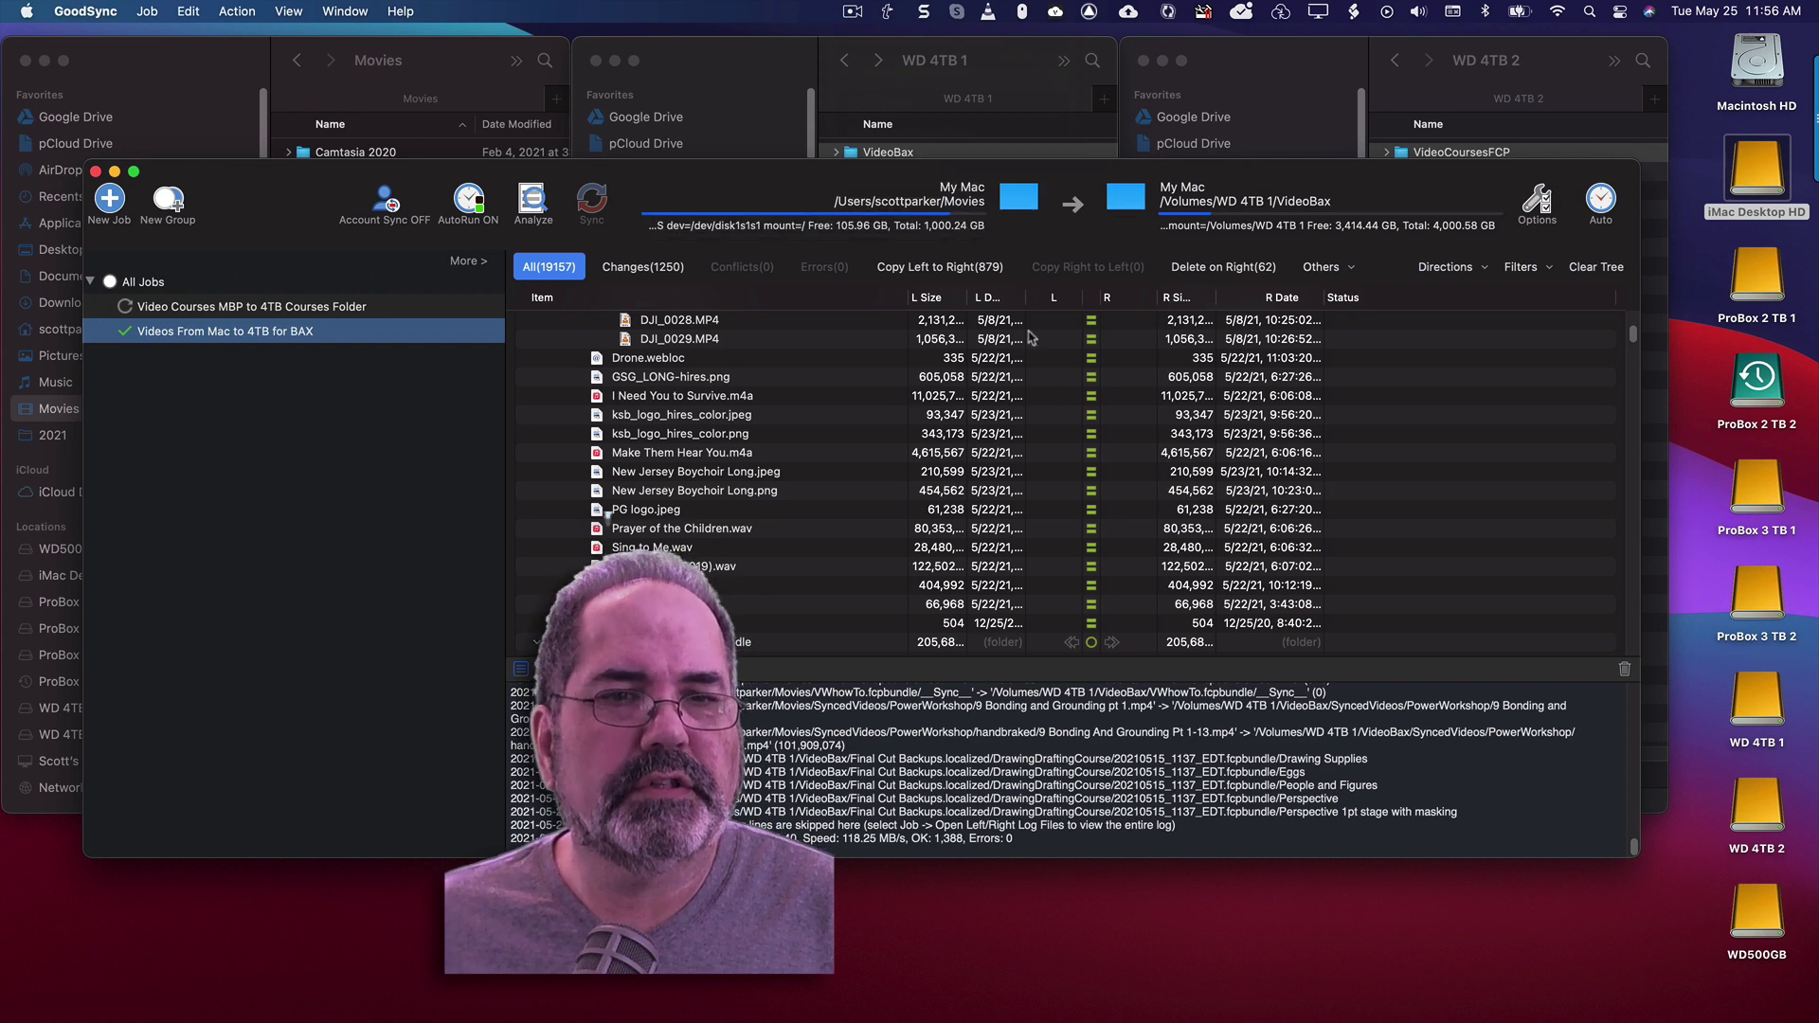
scroll(1215, 426, up, 5)
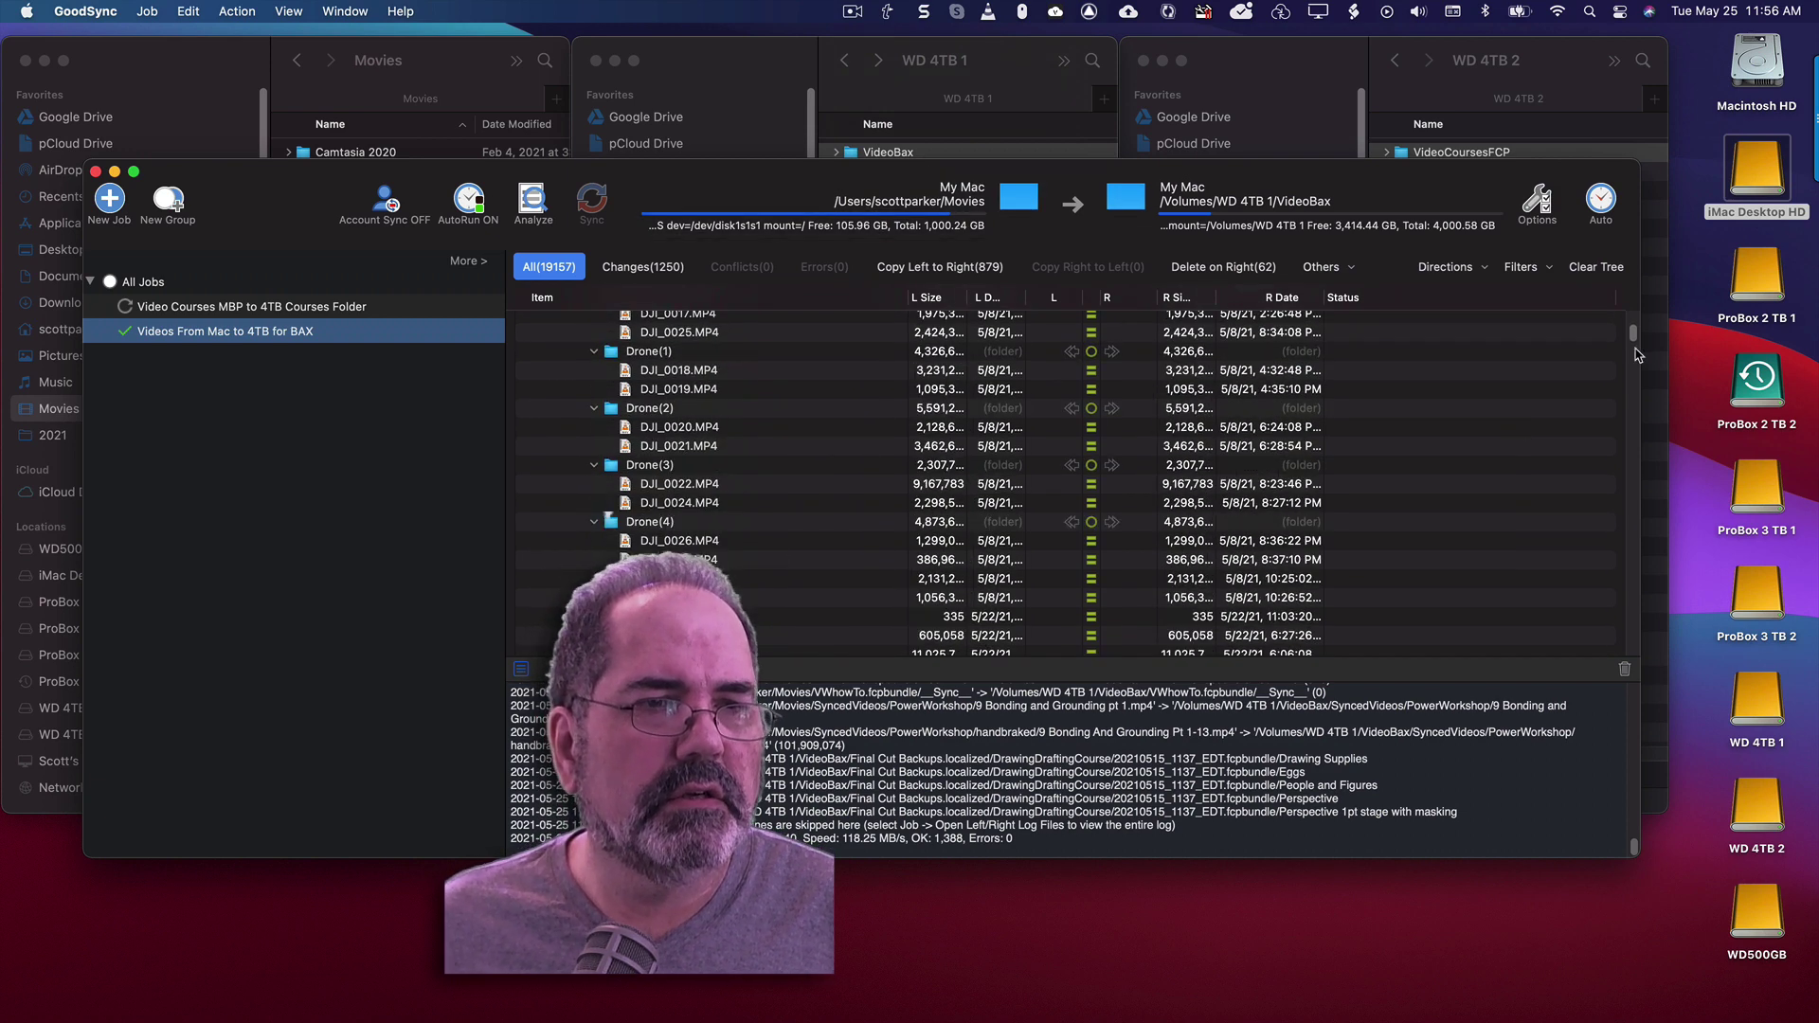
drag(1633, 337, 1633, 483)
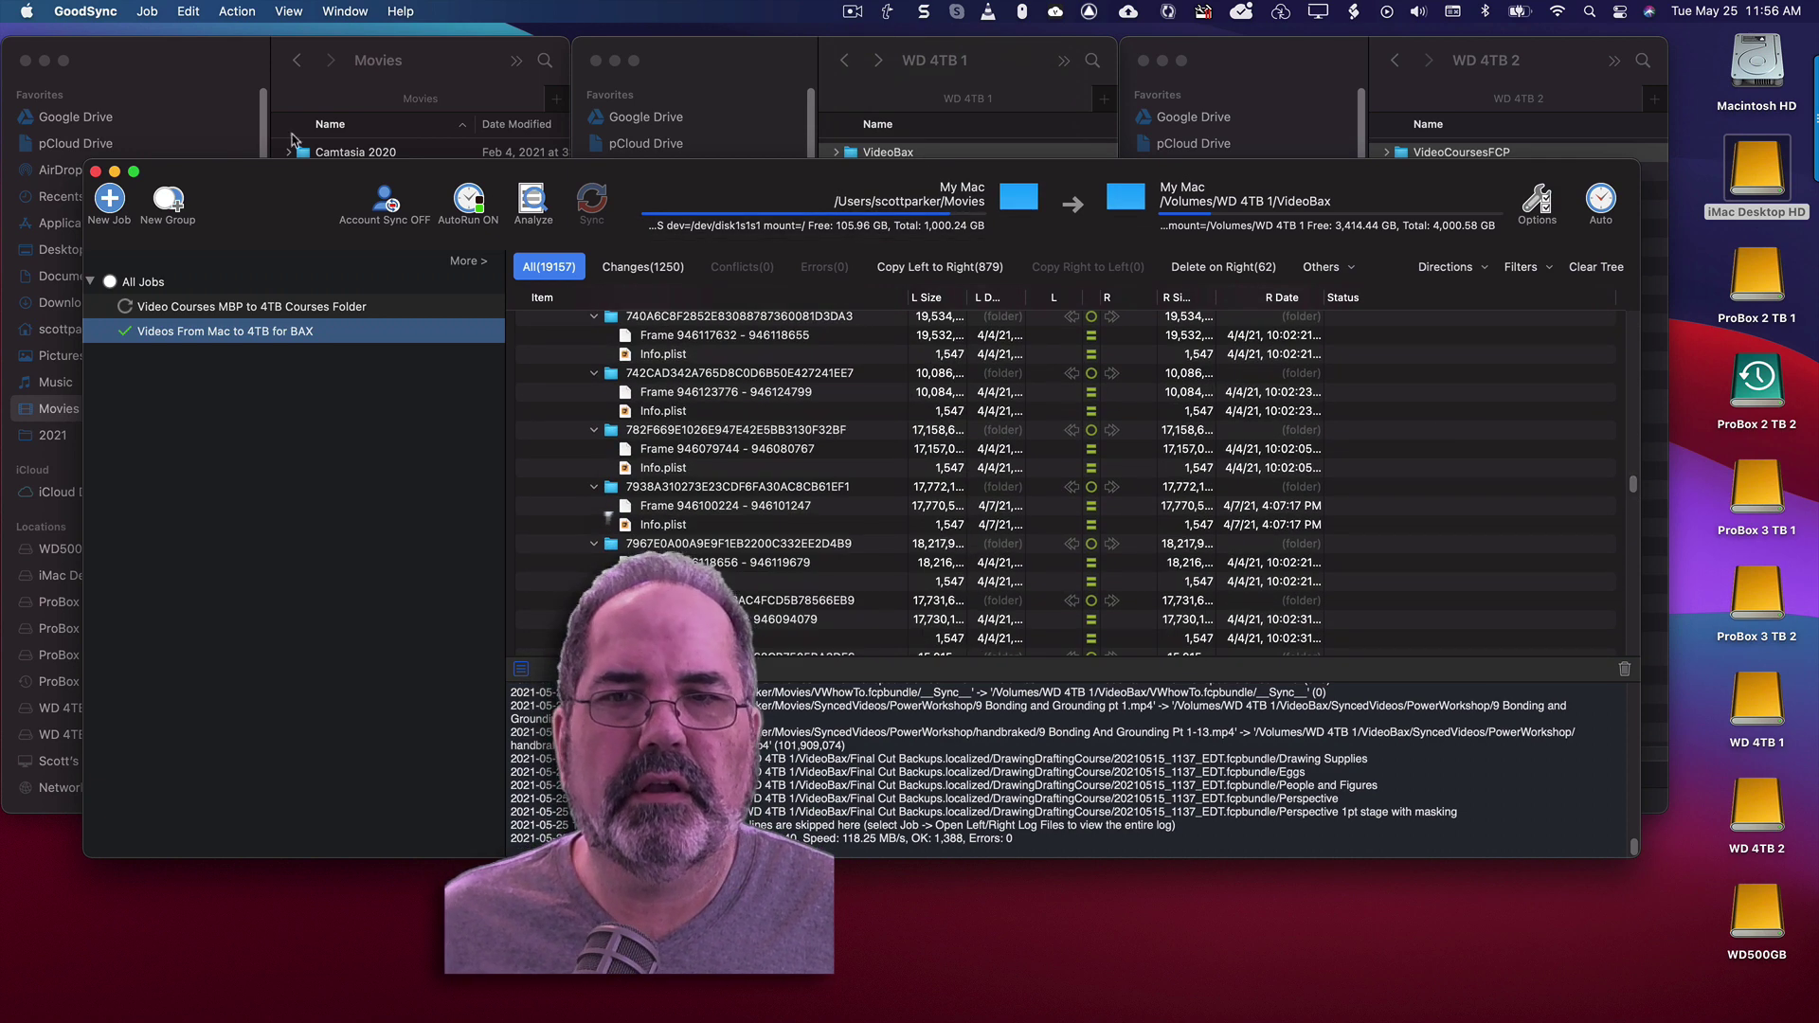
click(526, 204)
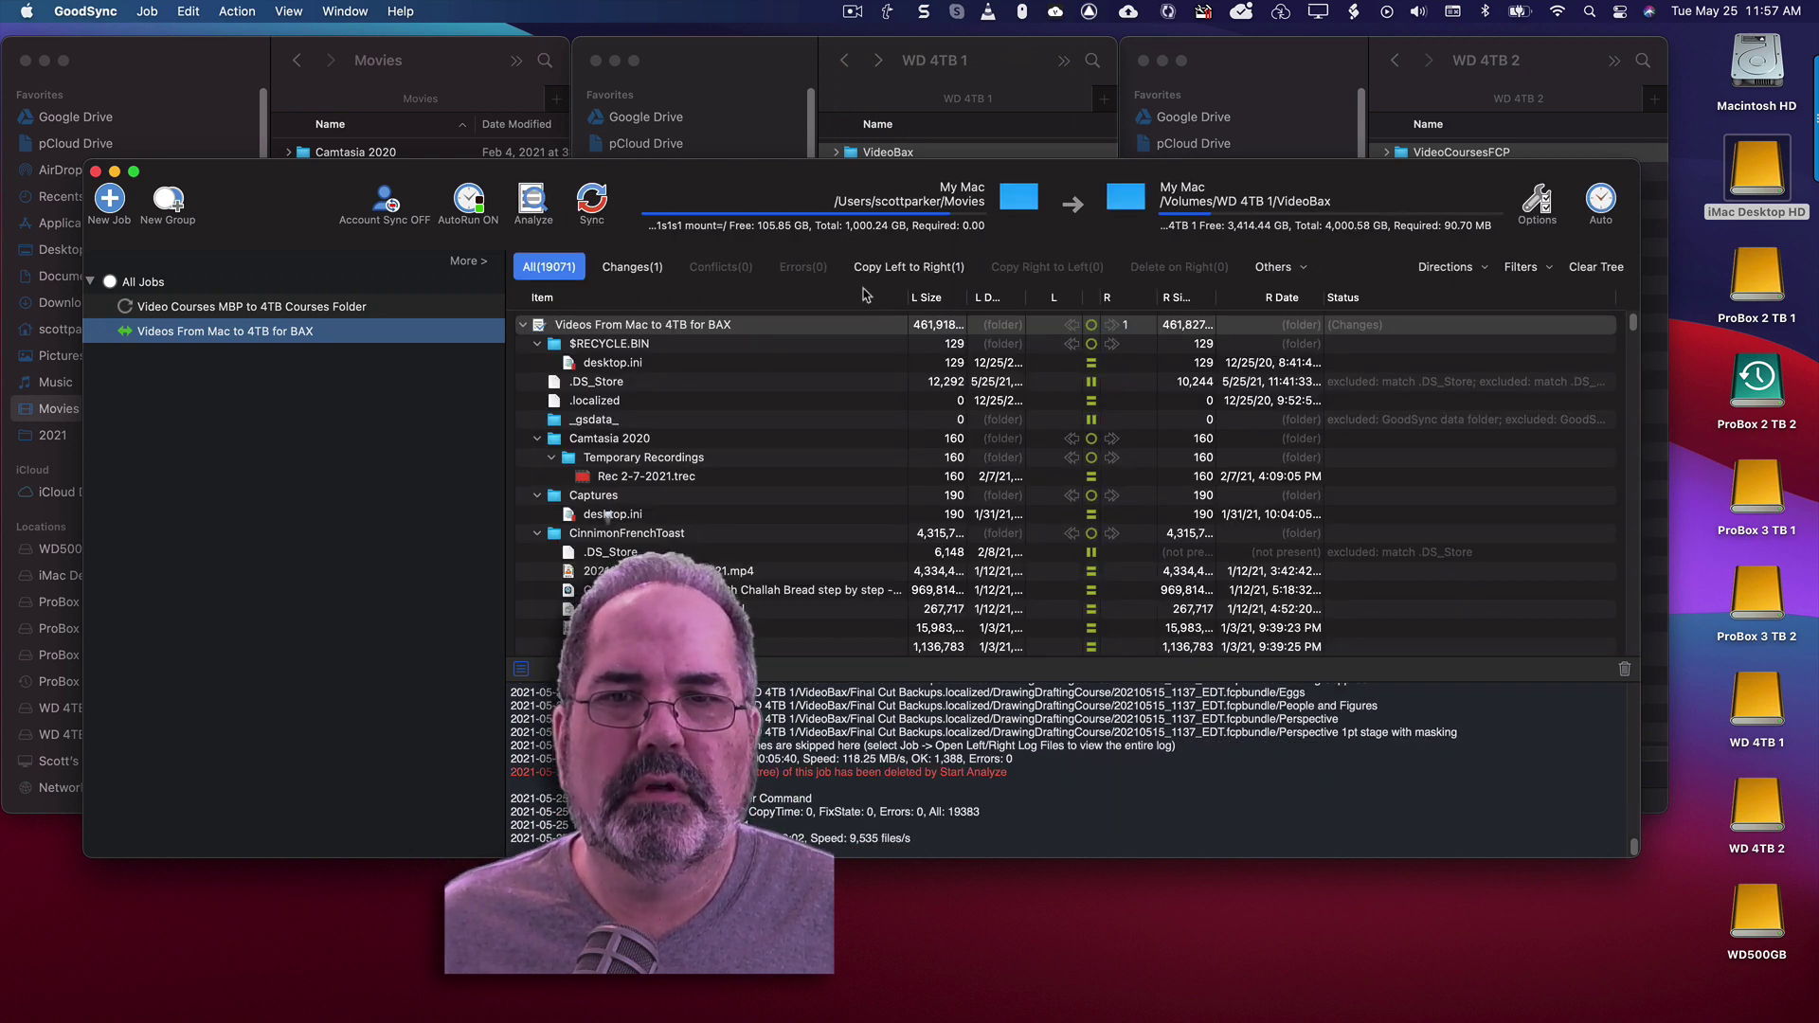
Step: Filter to the remaining change, then analyze the Video Courses MBP to 4TB Courses Folder job
click(642, 270)
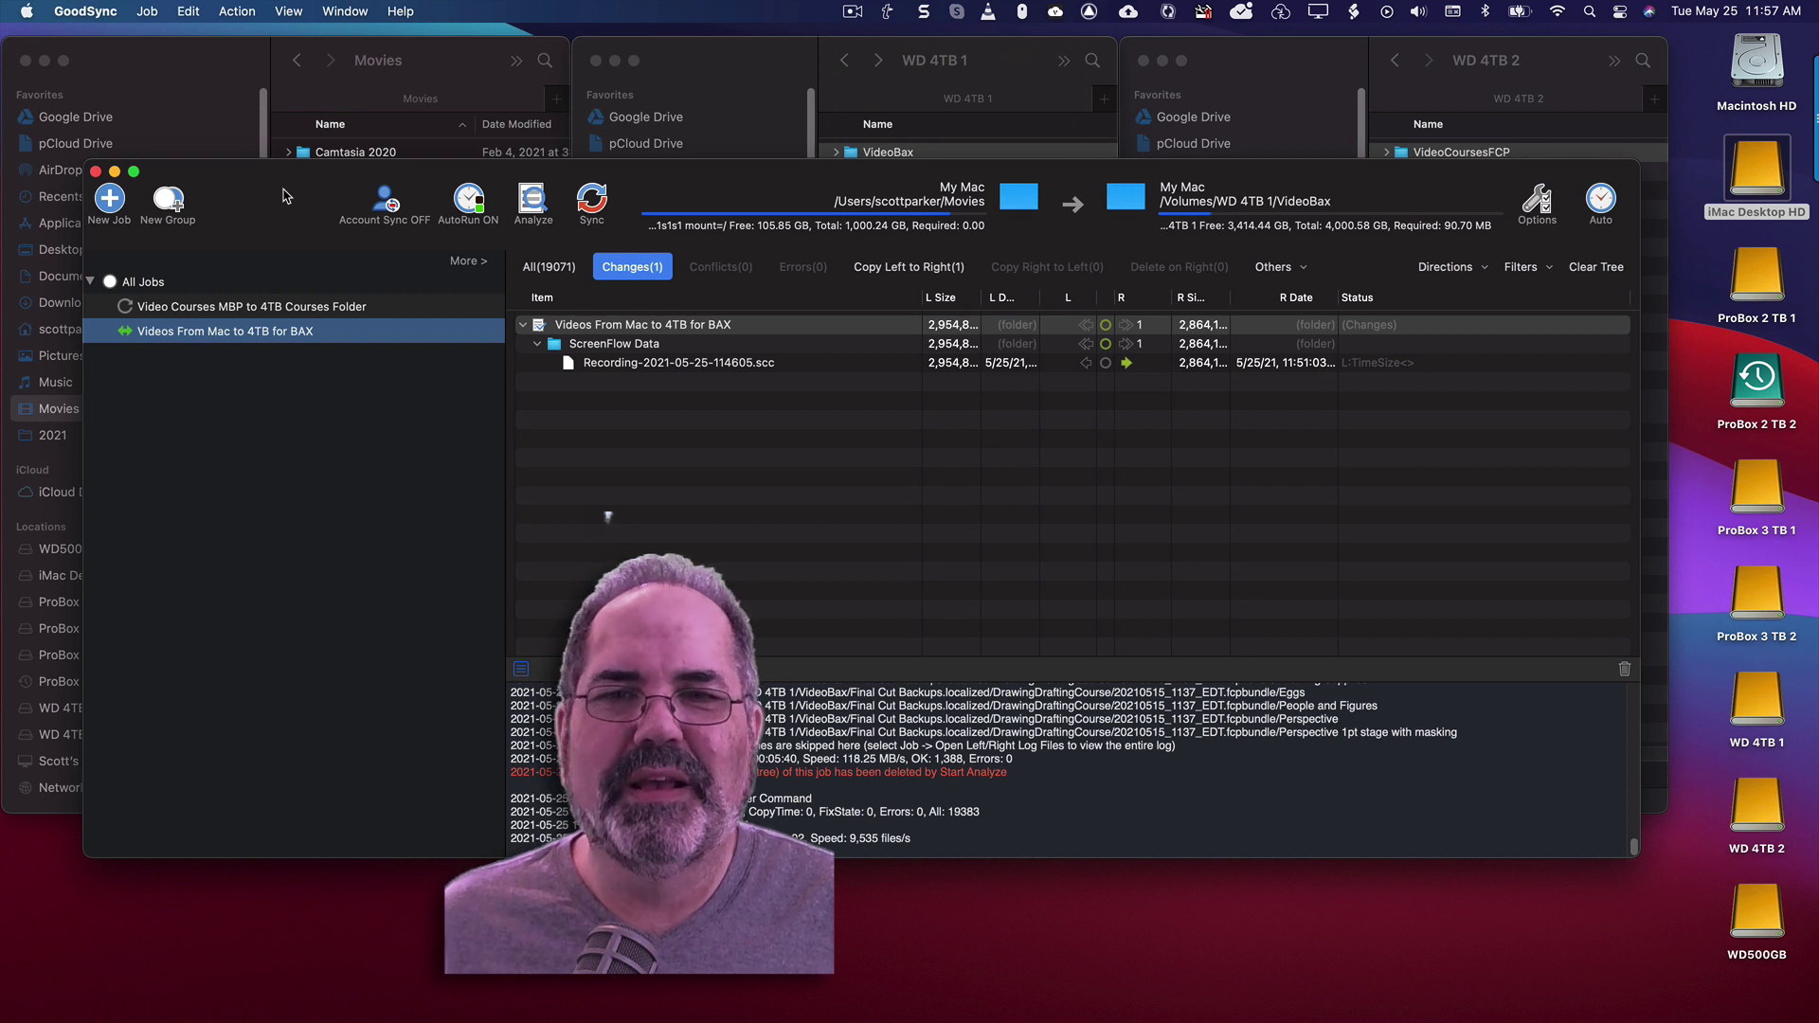
click(310, 308)
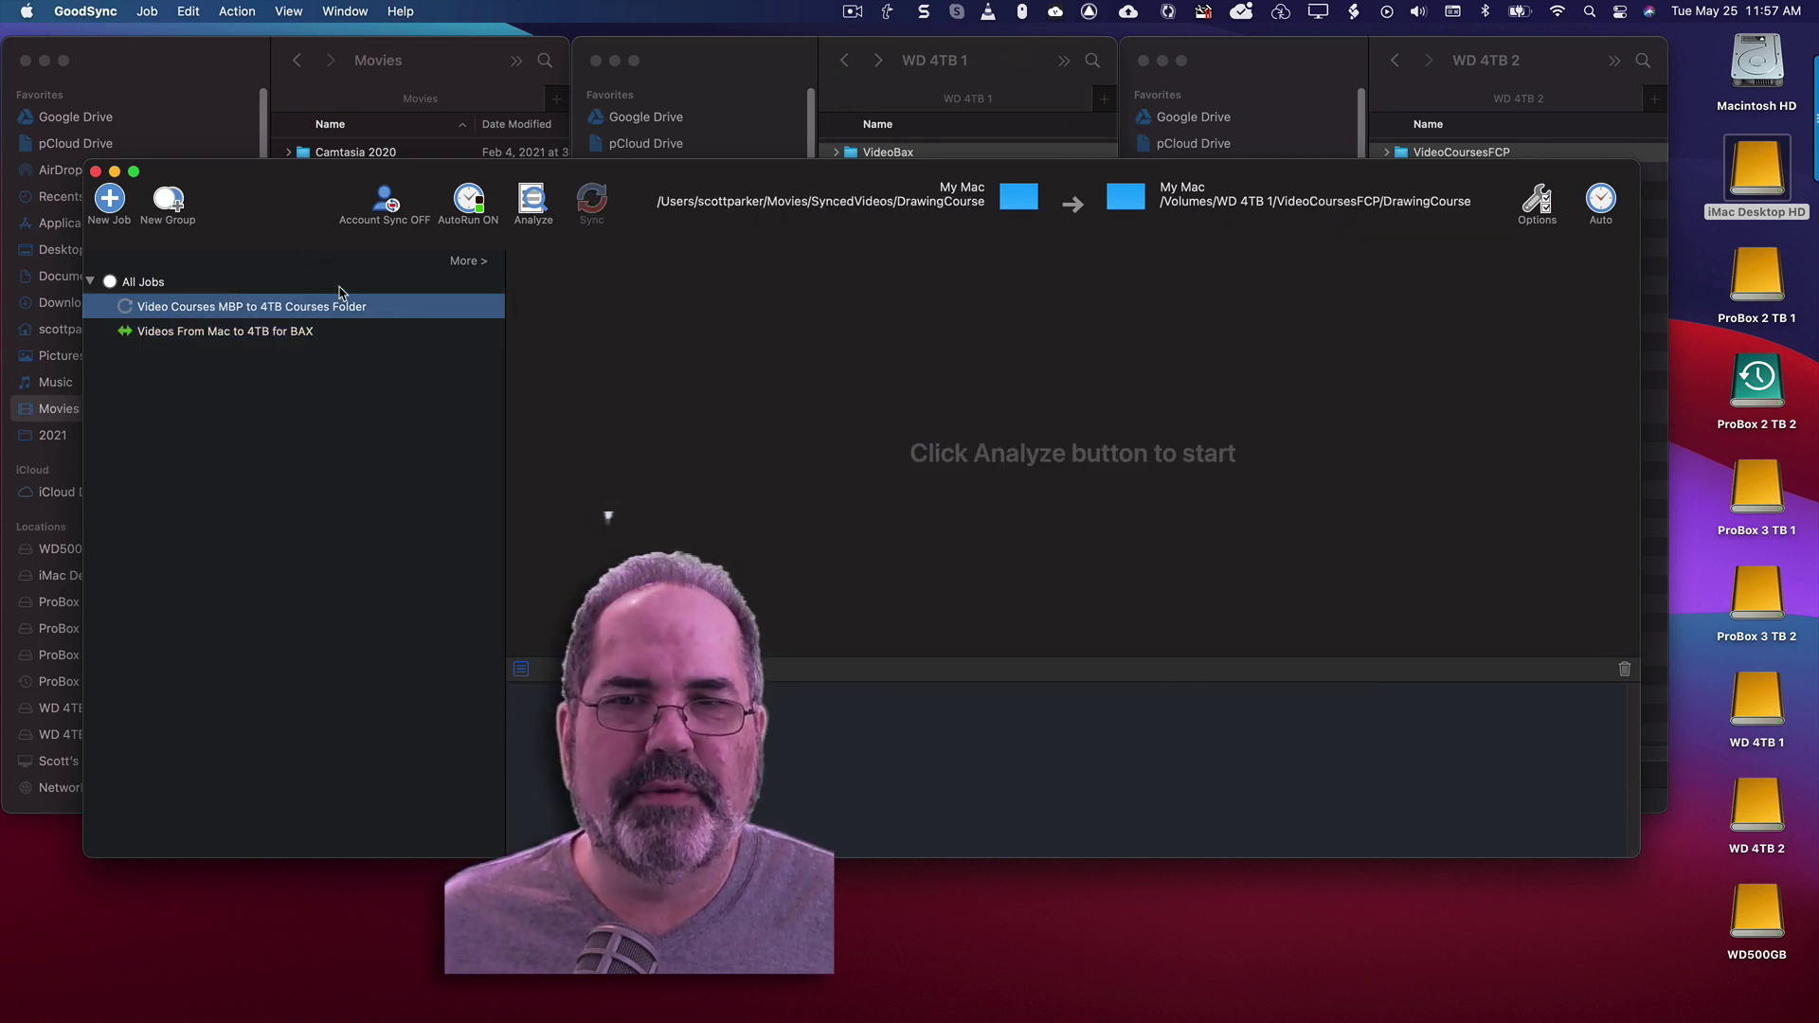
click(533, 204)
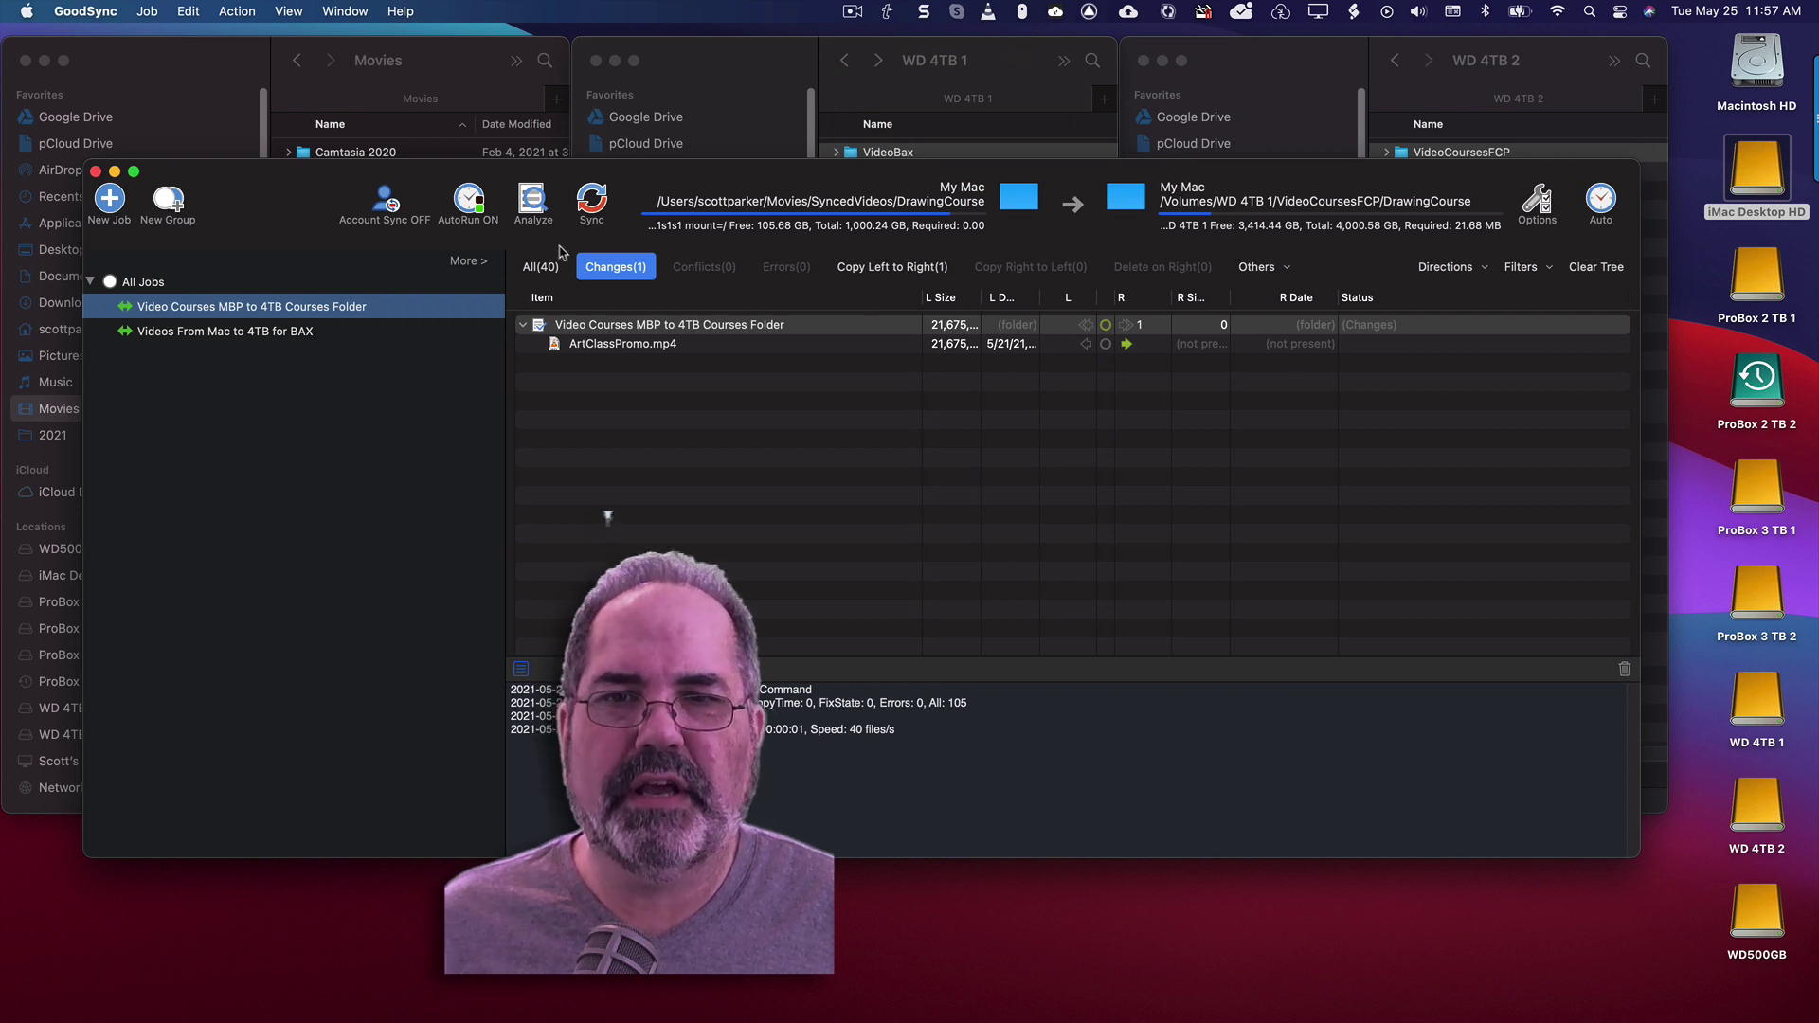
Step: Sync the Video Courses job, then open VideoCoursesFCP on WD 4TB 1 and DrawingCourse on WD 4TB 2
click(587, 210)
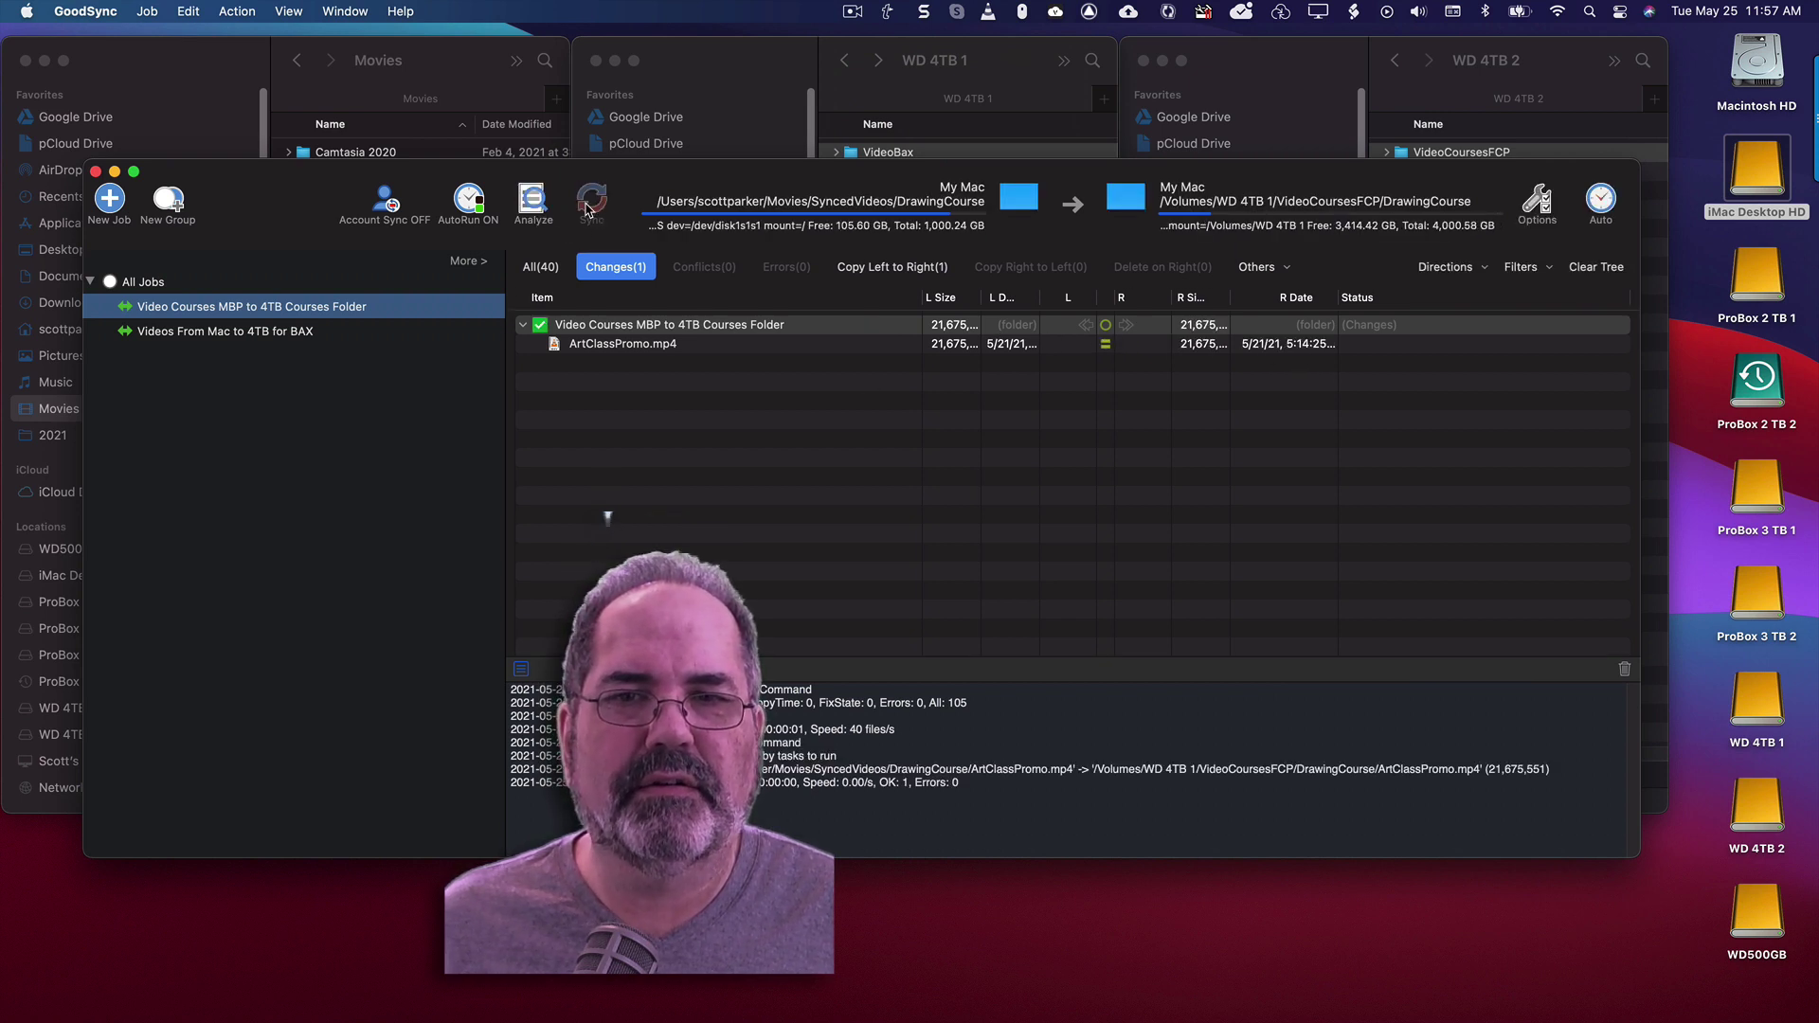
click(705, 52)
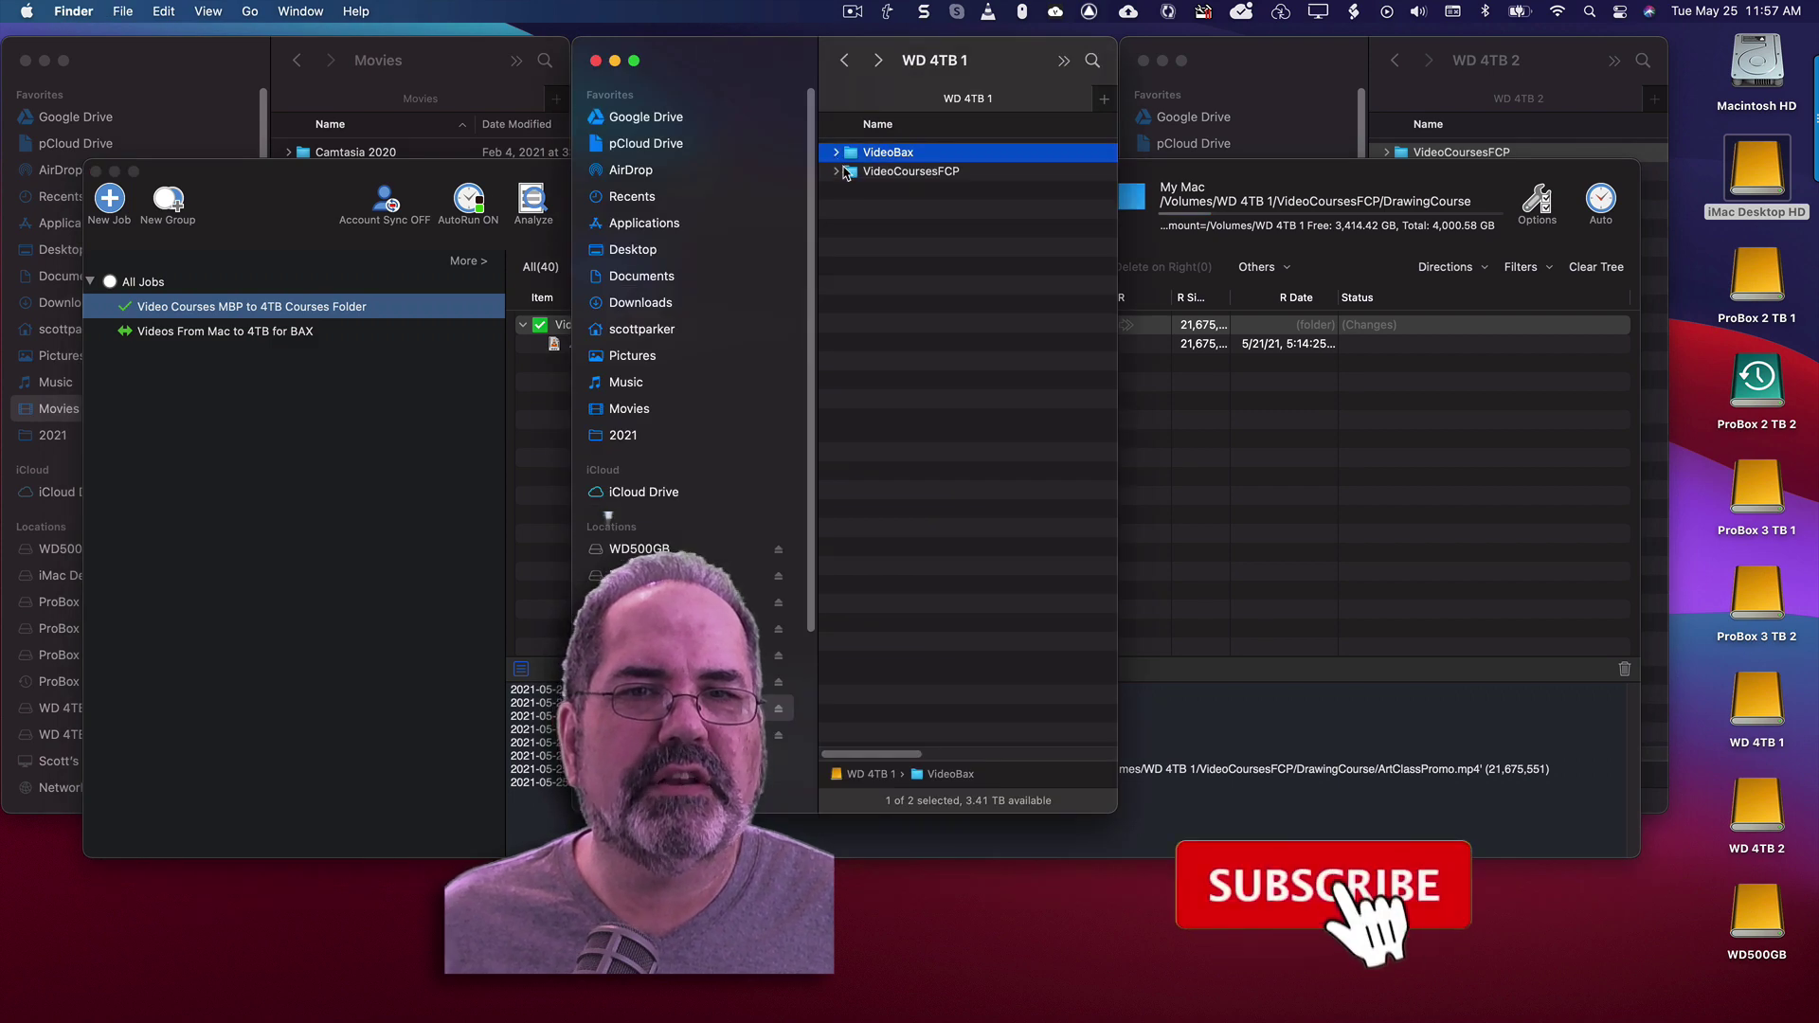
double_click(909, 171)
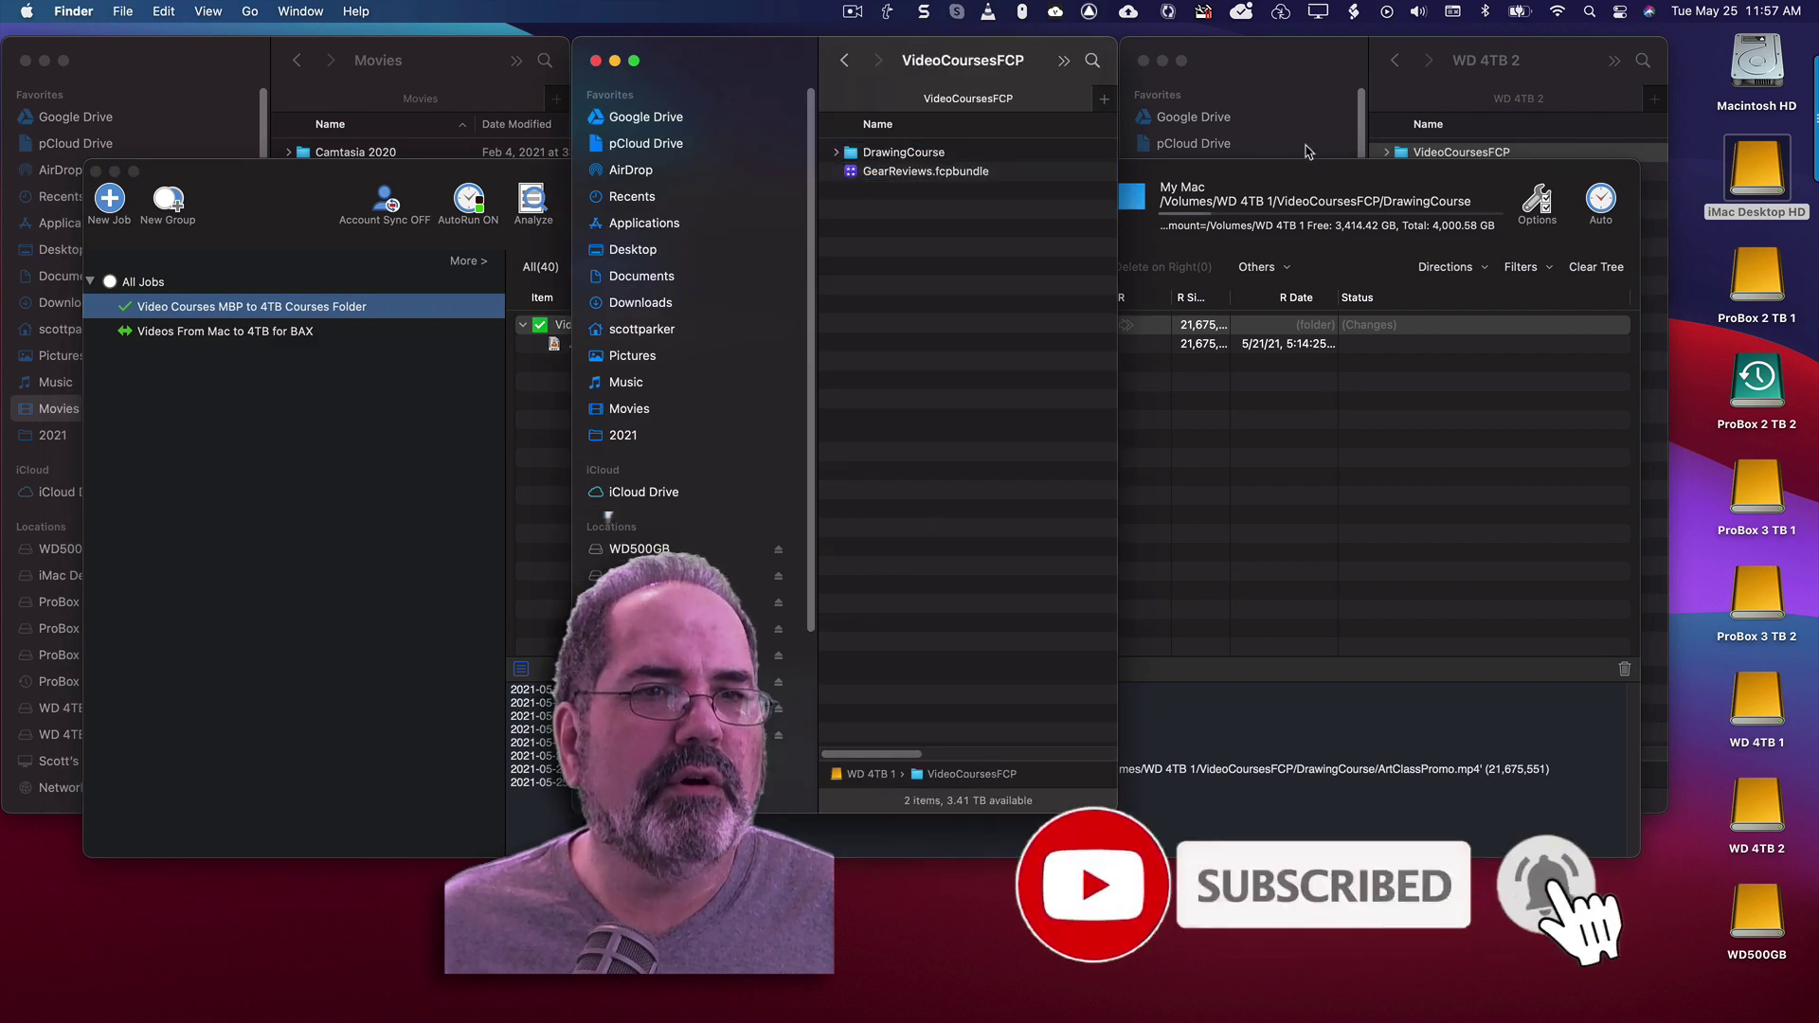
click(1332, 60)
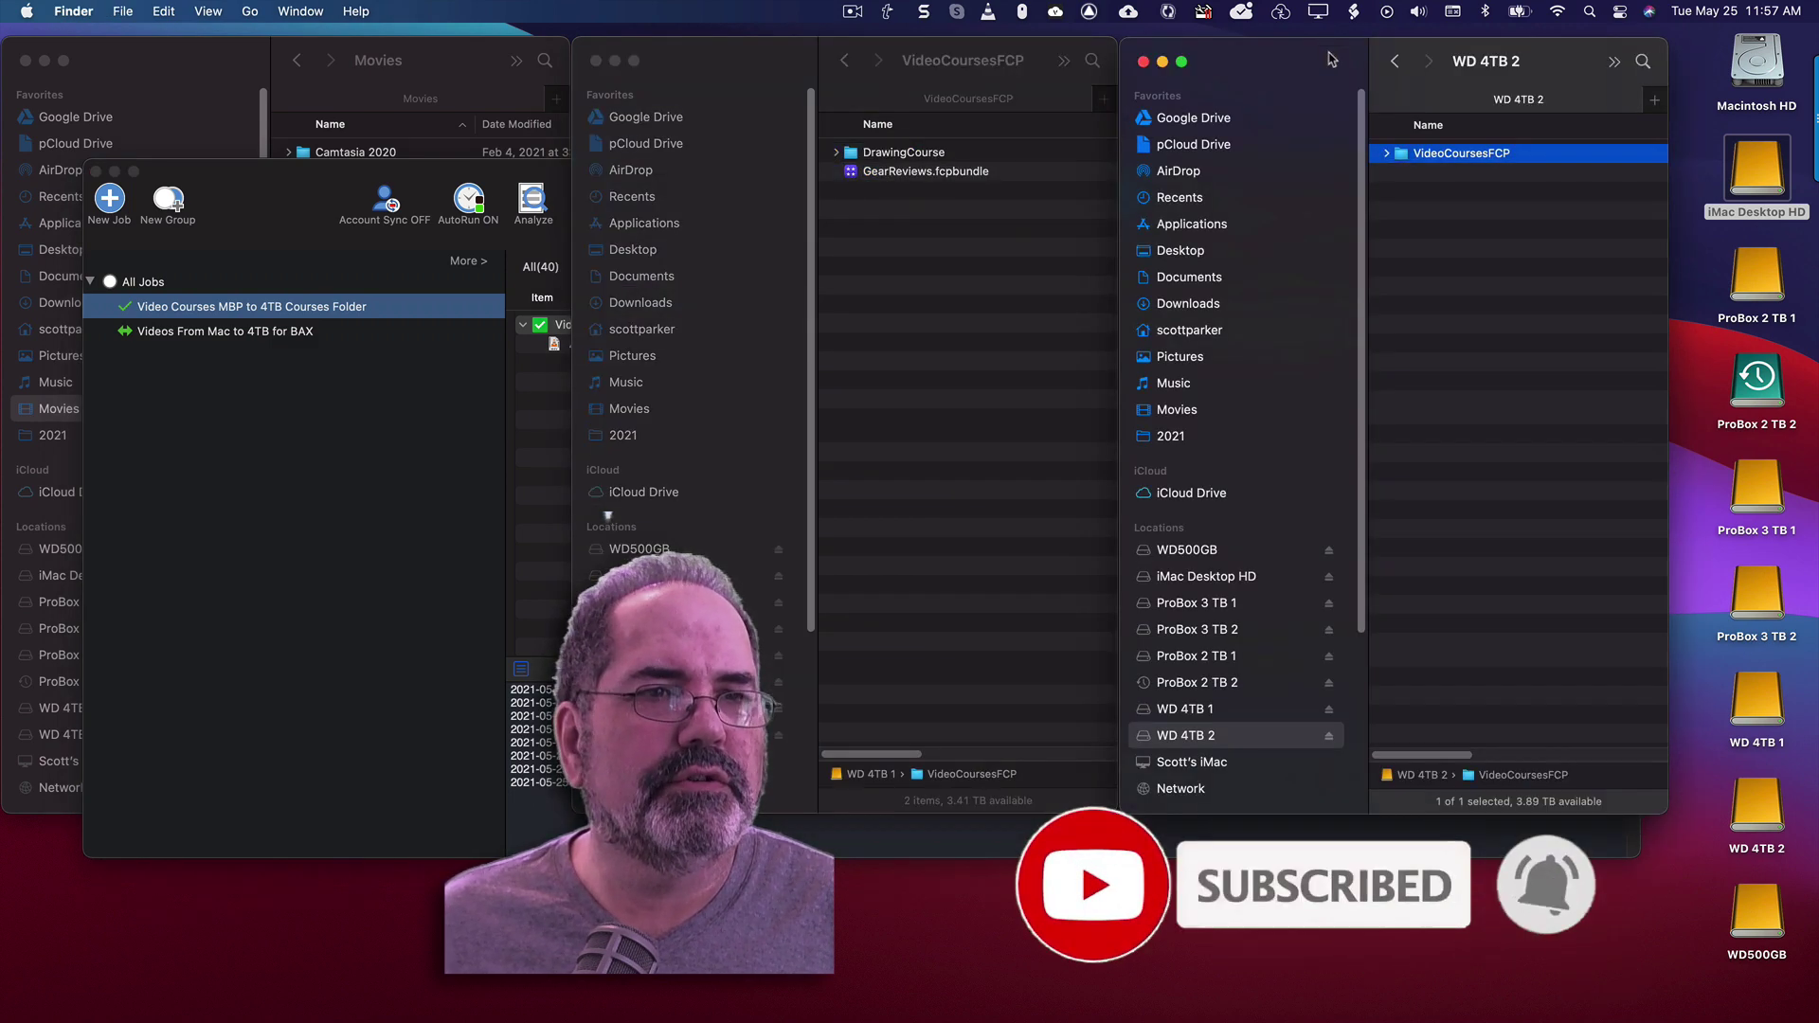
double_click(1409, 157)
double_click(1404, 156)
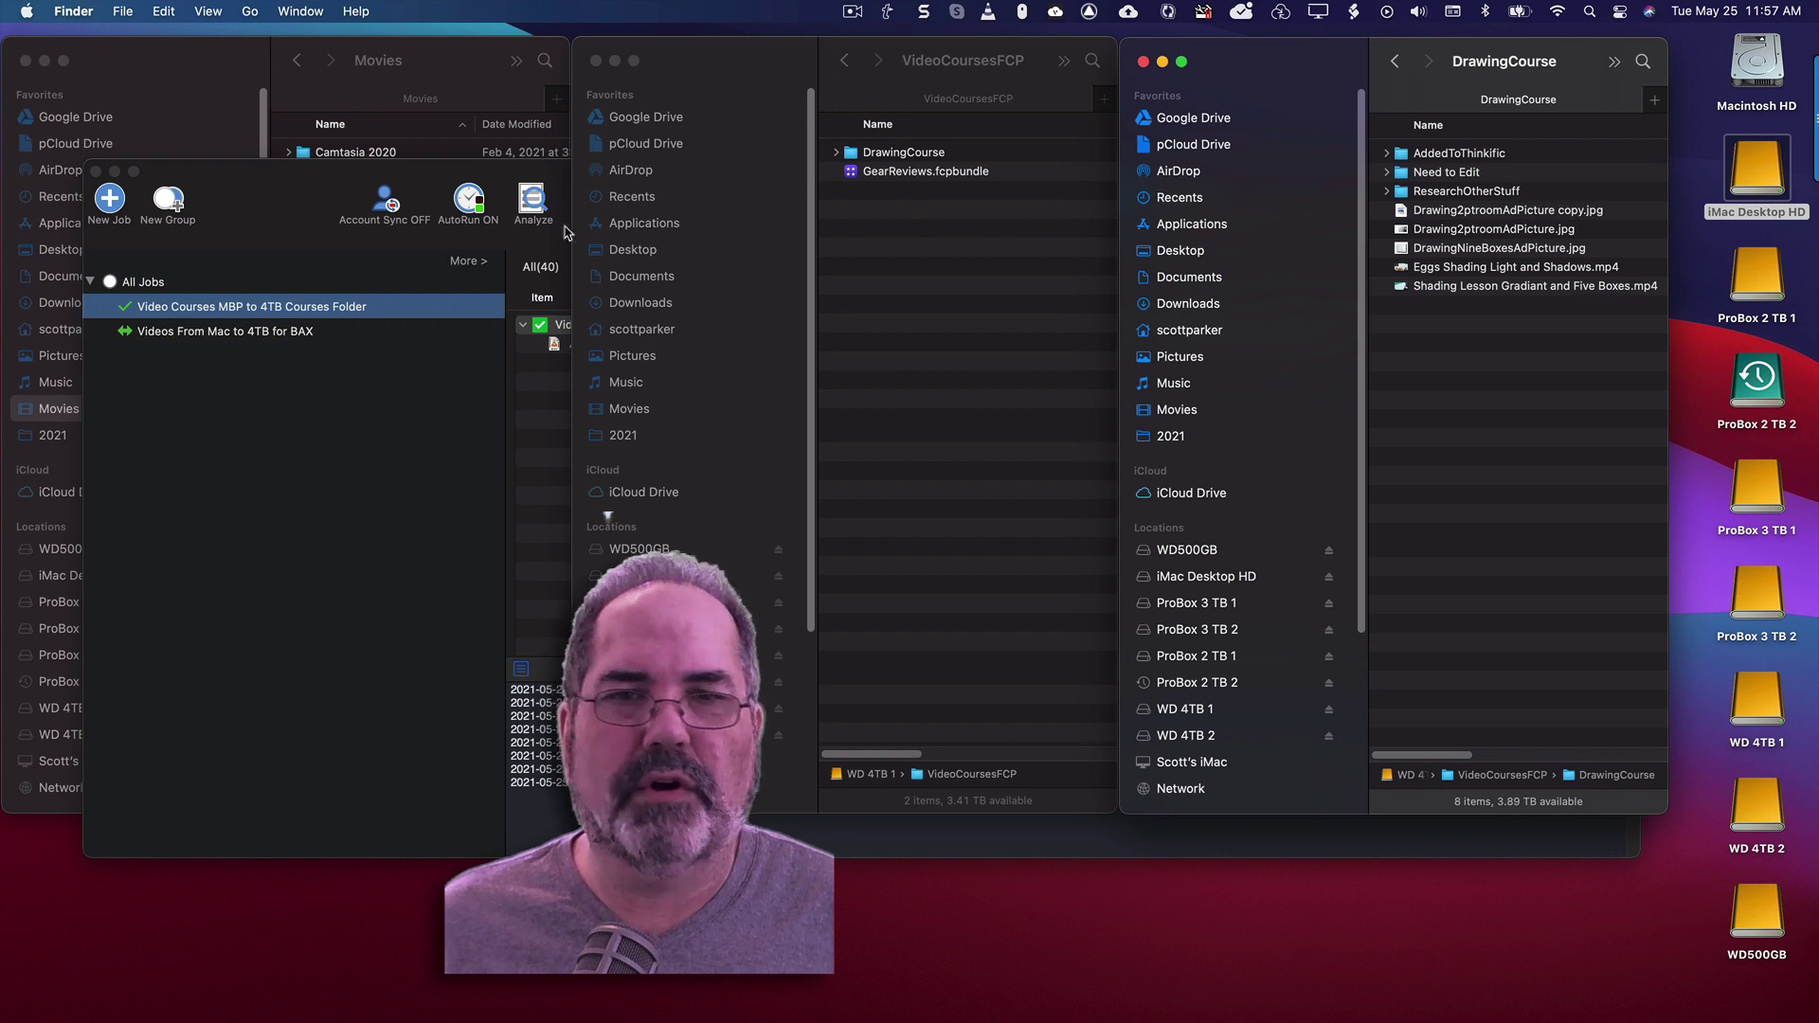
Step: Compare the GoodSync results with the VideoCoursesFCP and DrawingCourse folder windows
click(323, 440)
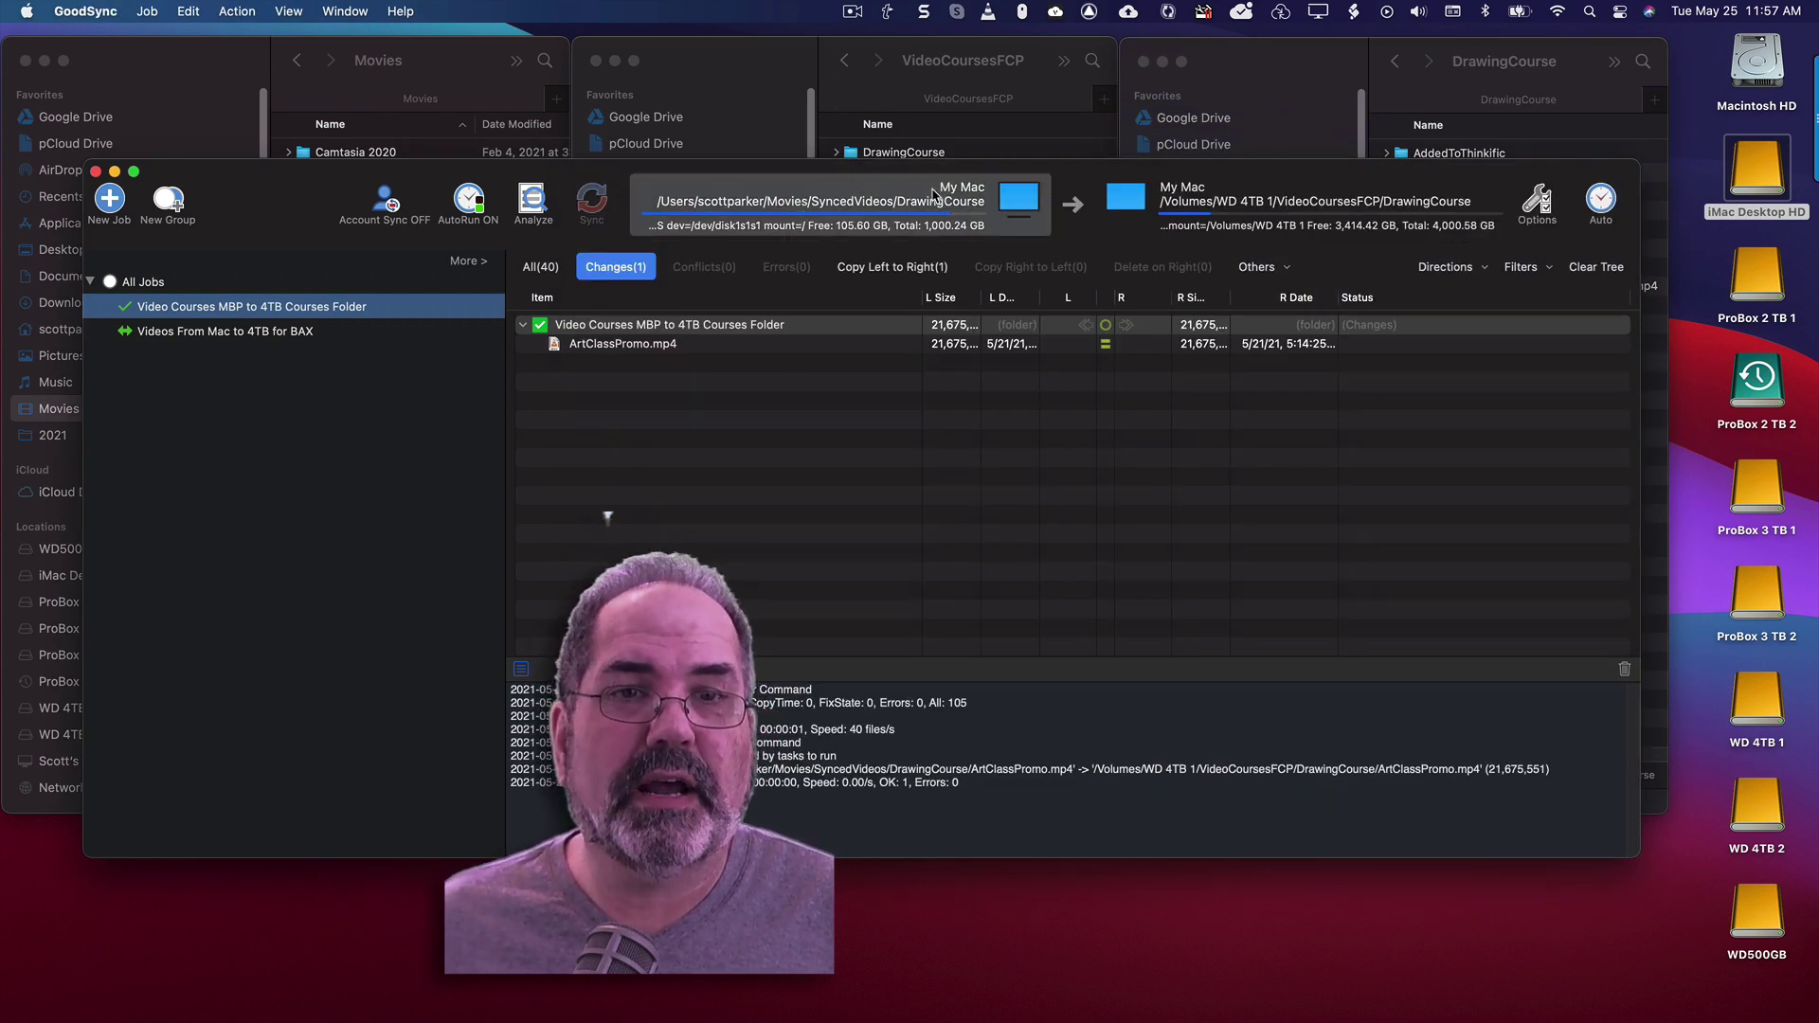
click(754, 87)
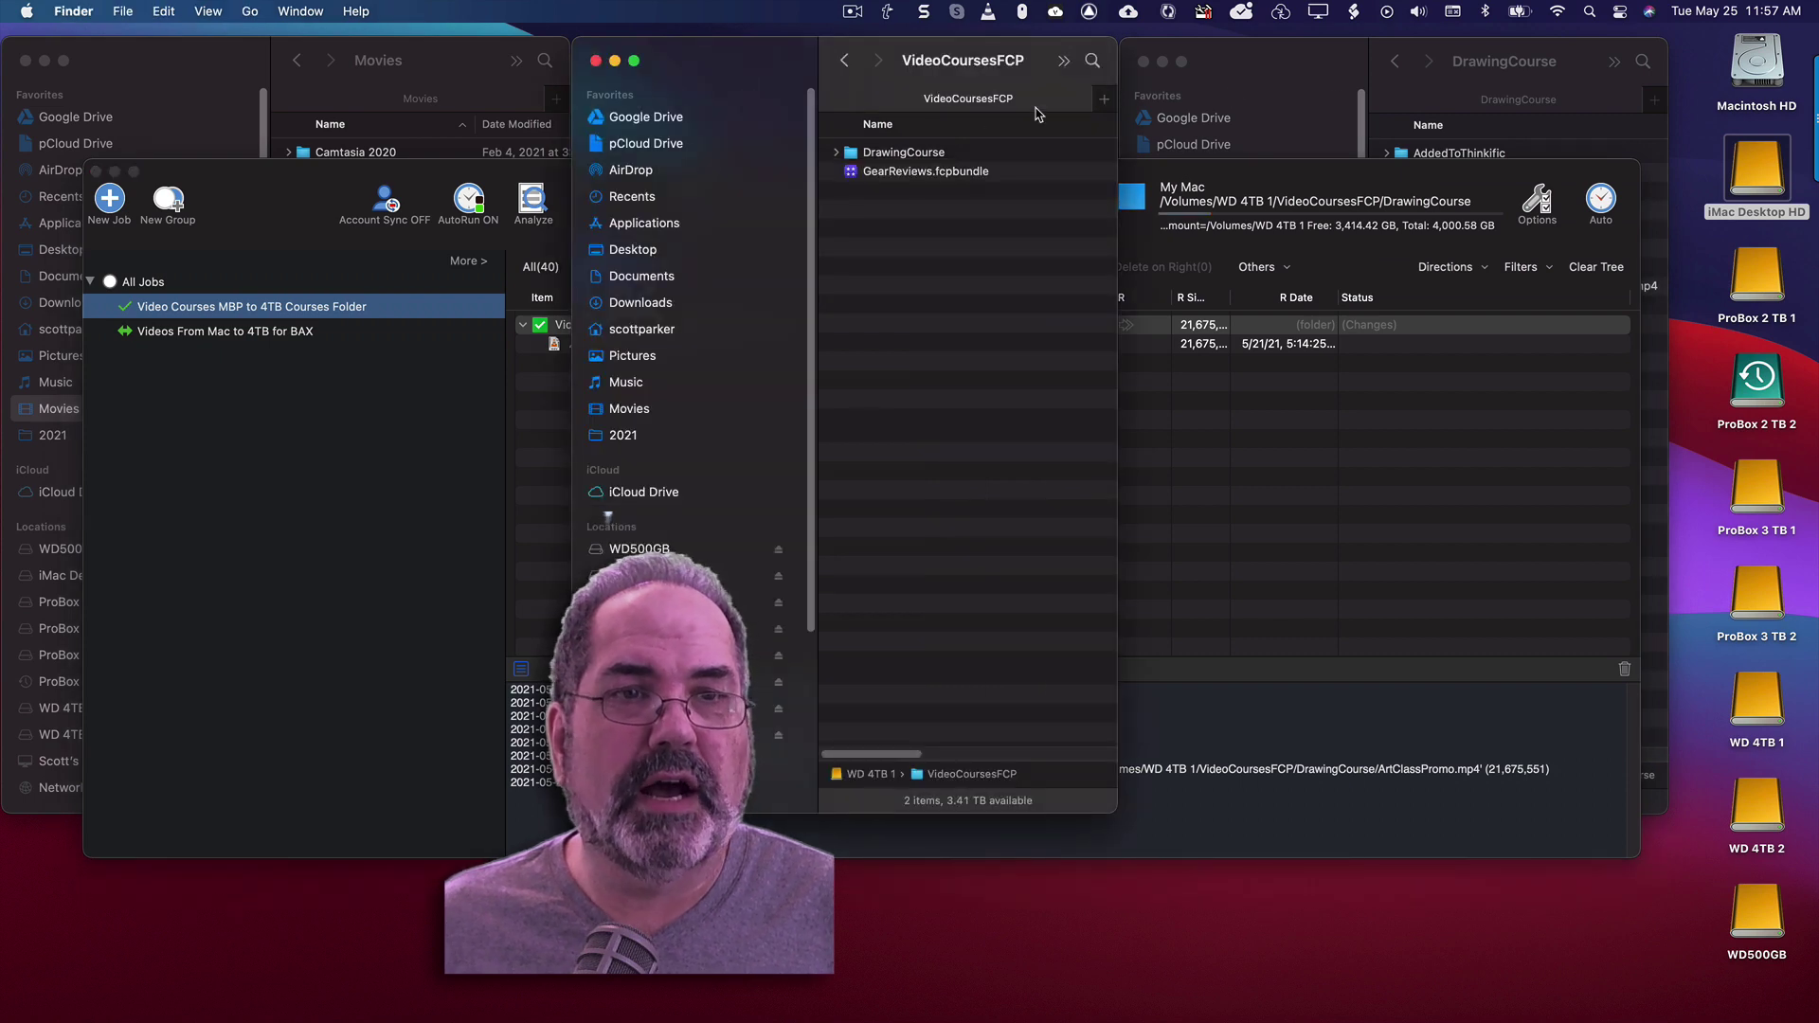
click(1373, 61)
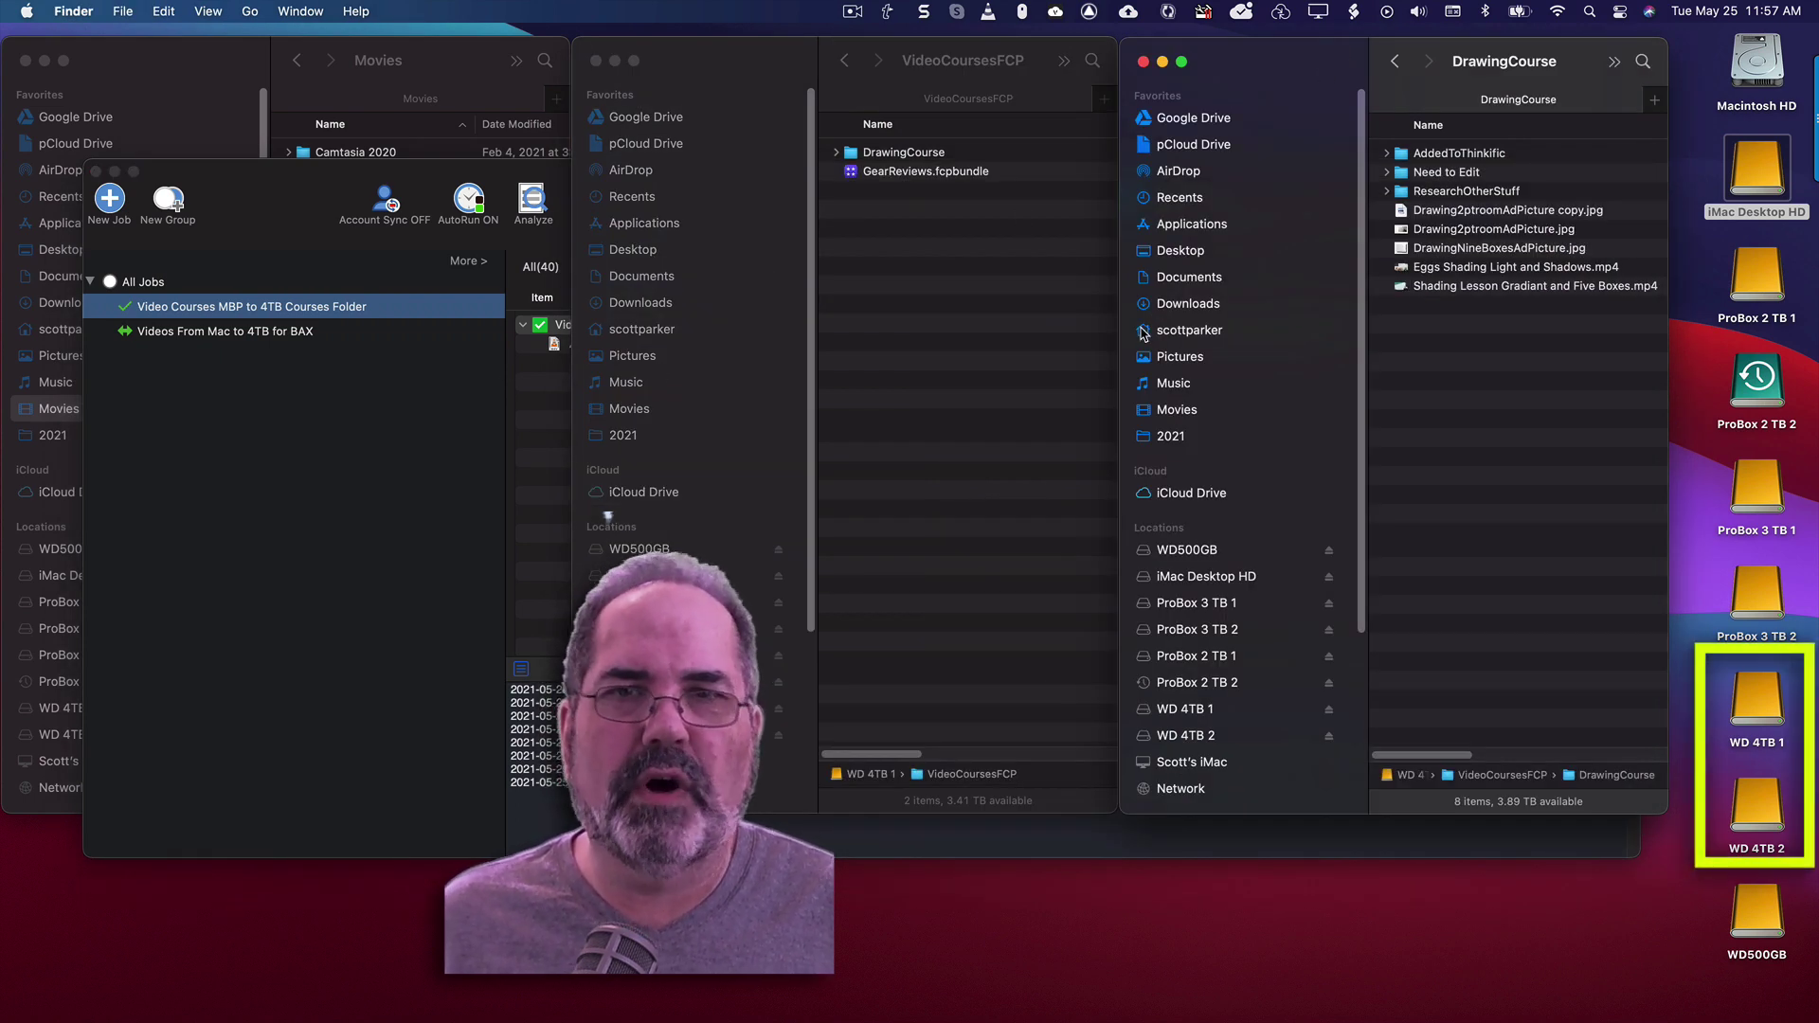
click(339, 416)
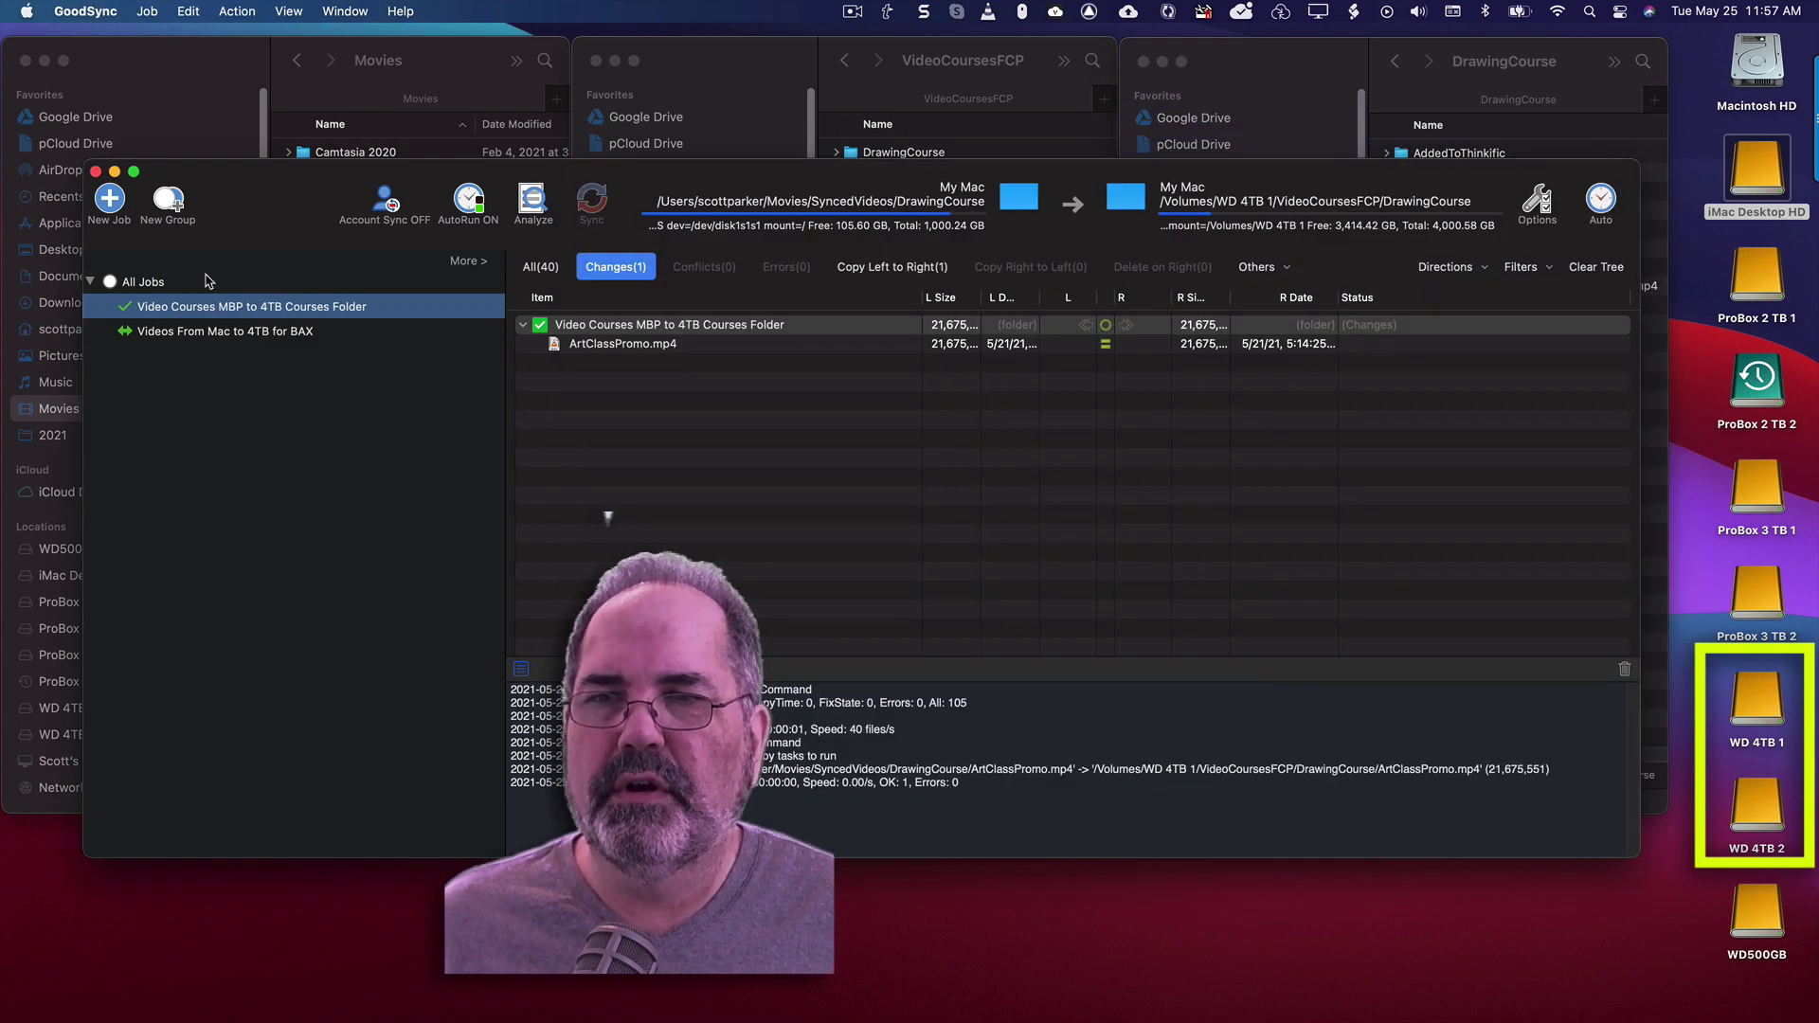
Step: Create a new job '4TB 1 to 4TB 2 Sync' with the Synchronize type
click(109, 199)
text(4TB 1 to 4TB 2 Sync)
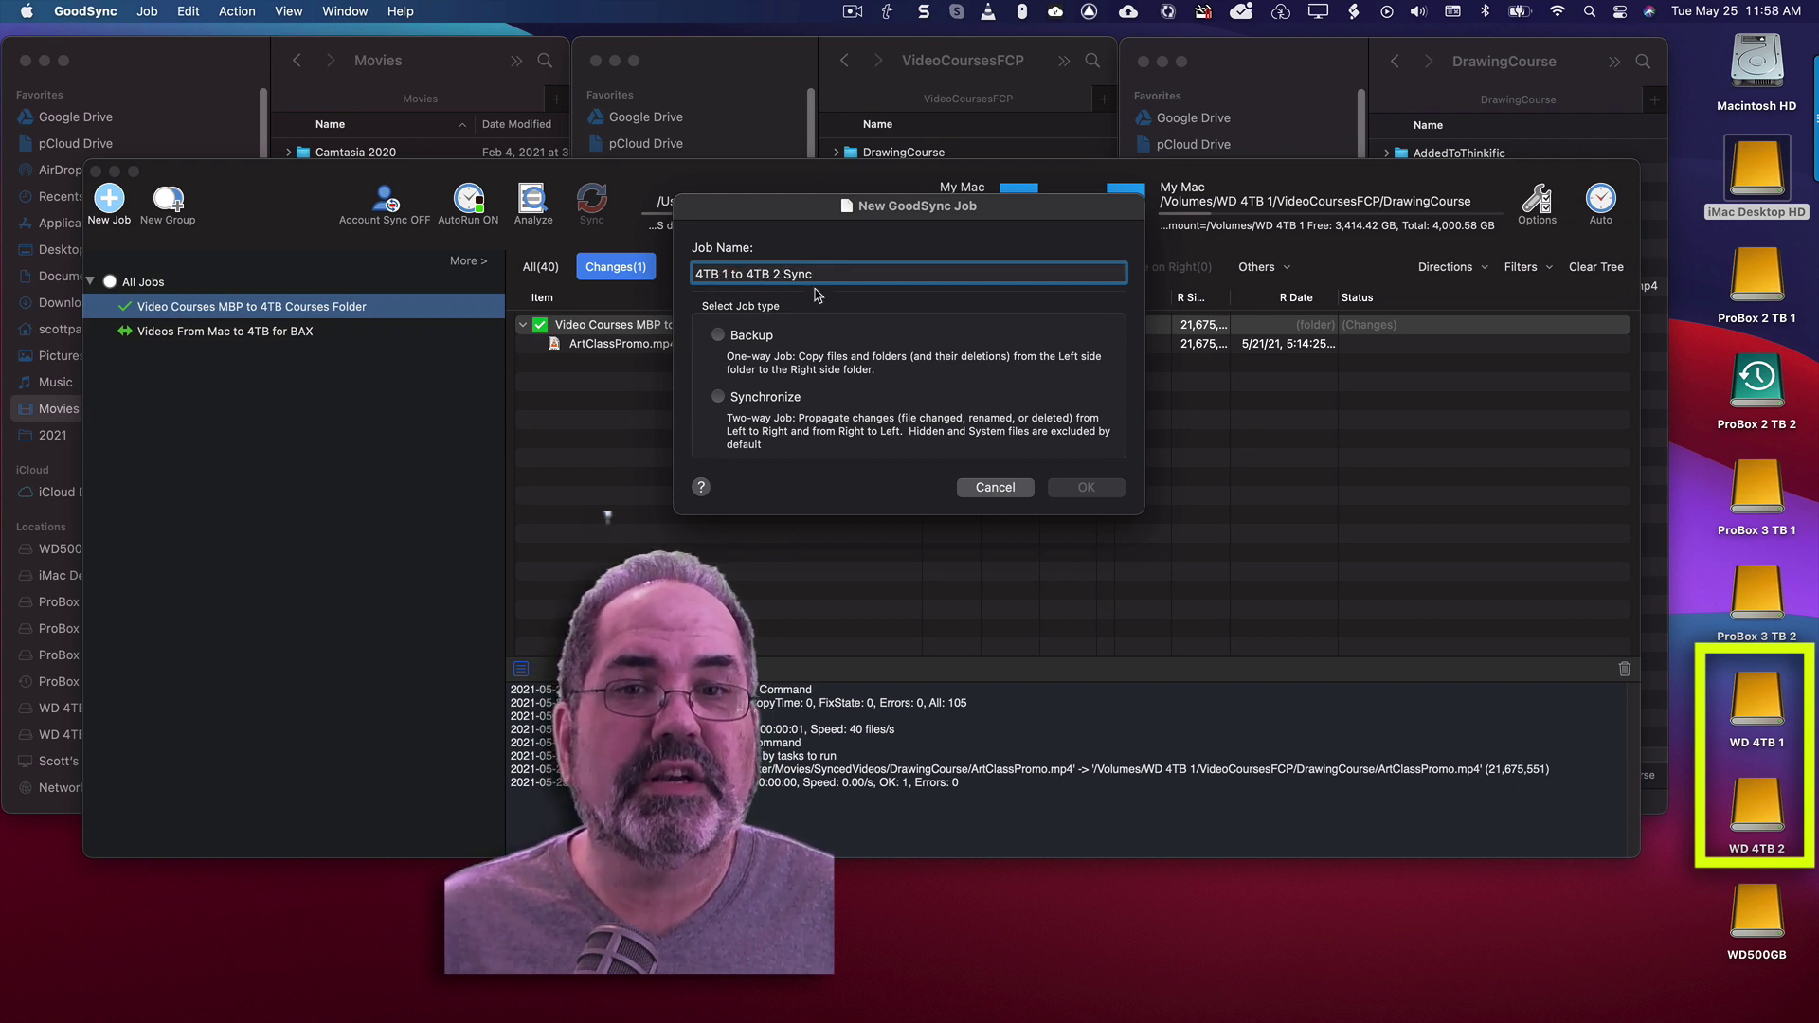
click(718, 399)
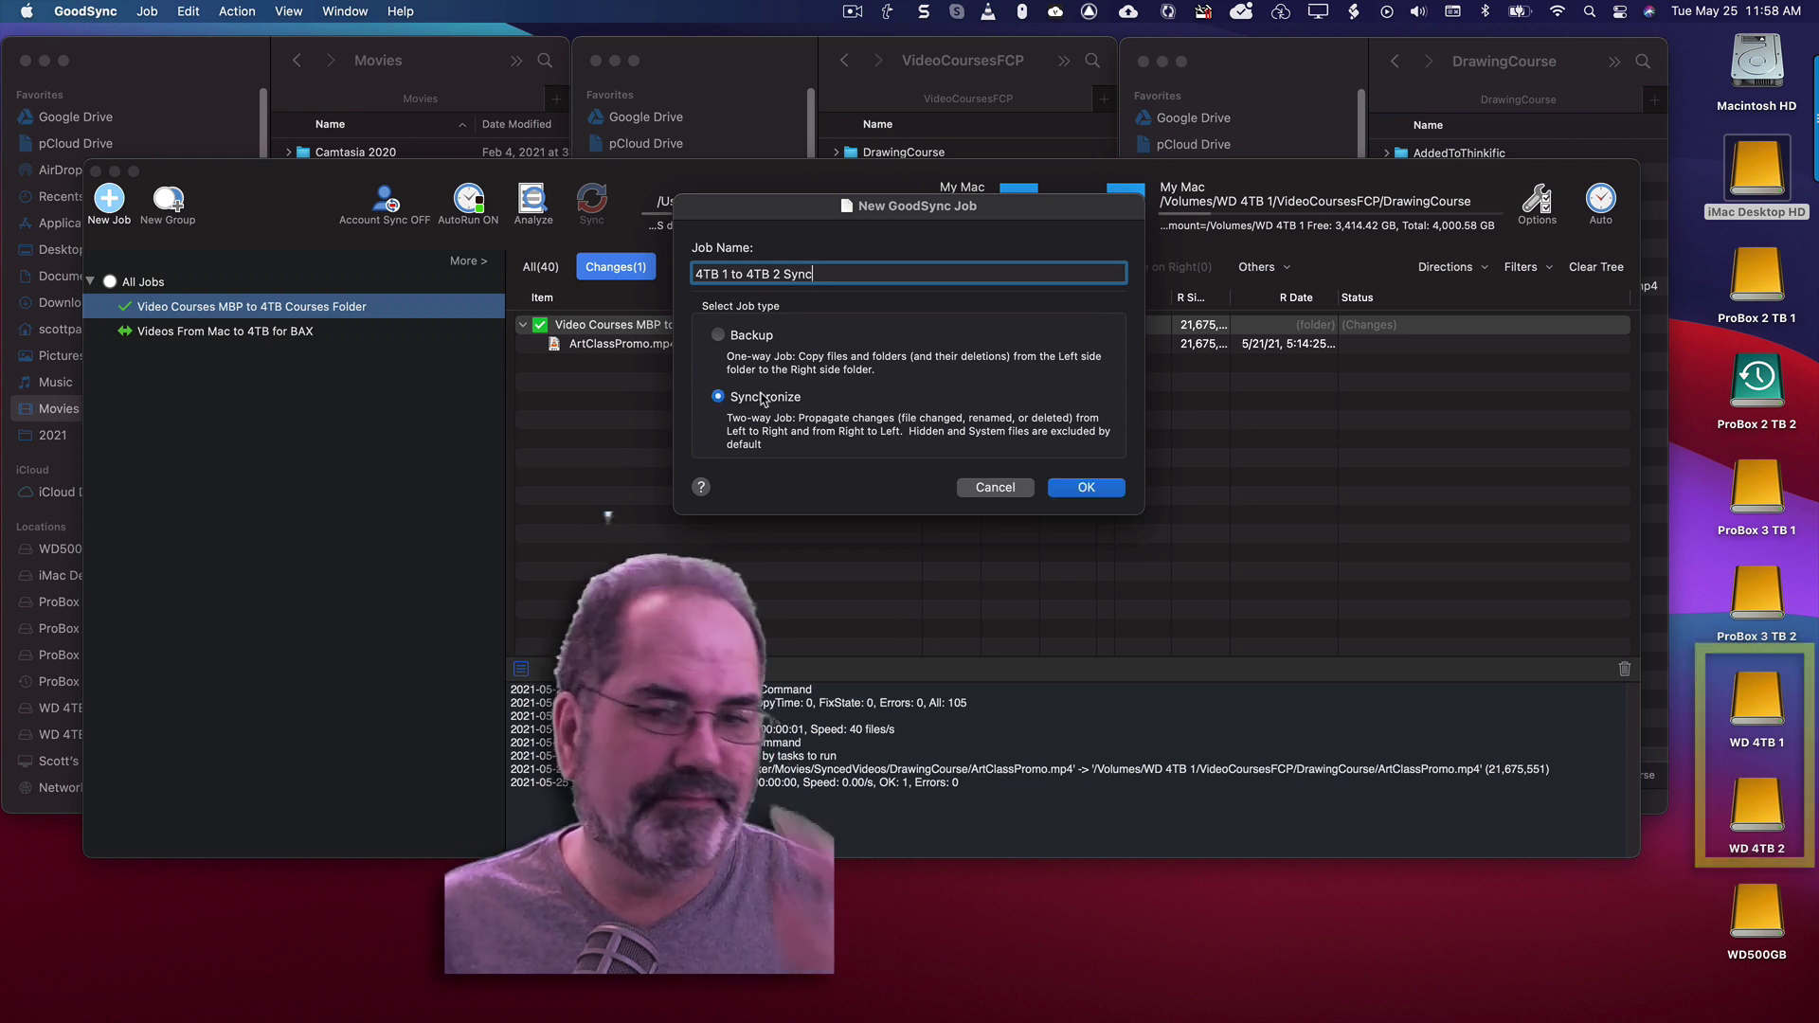
click(1085, 488)
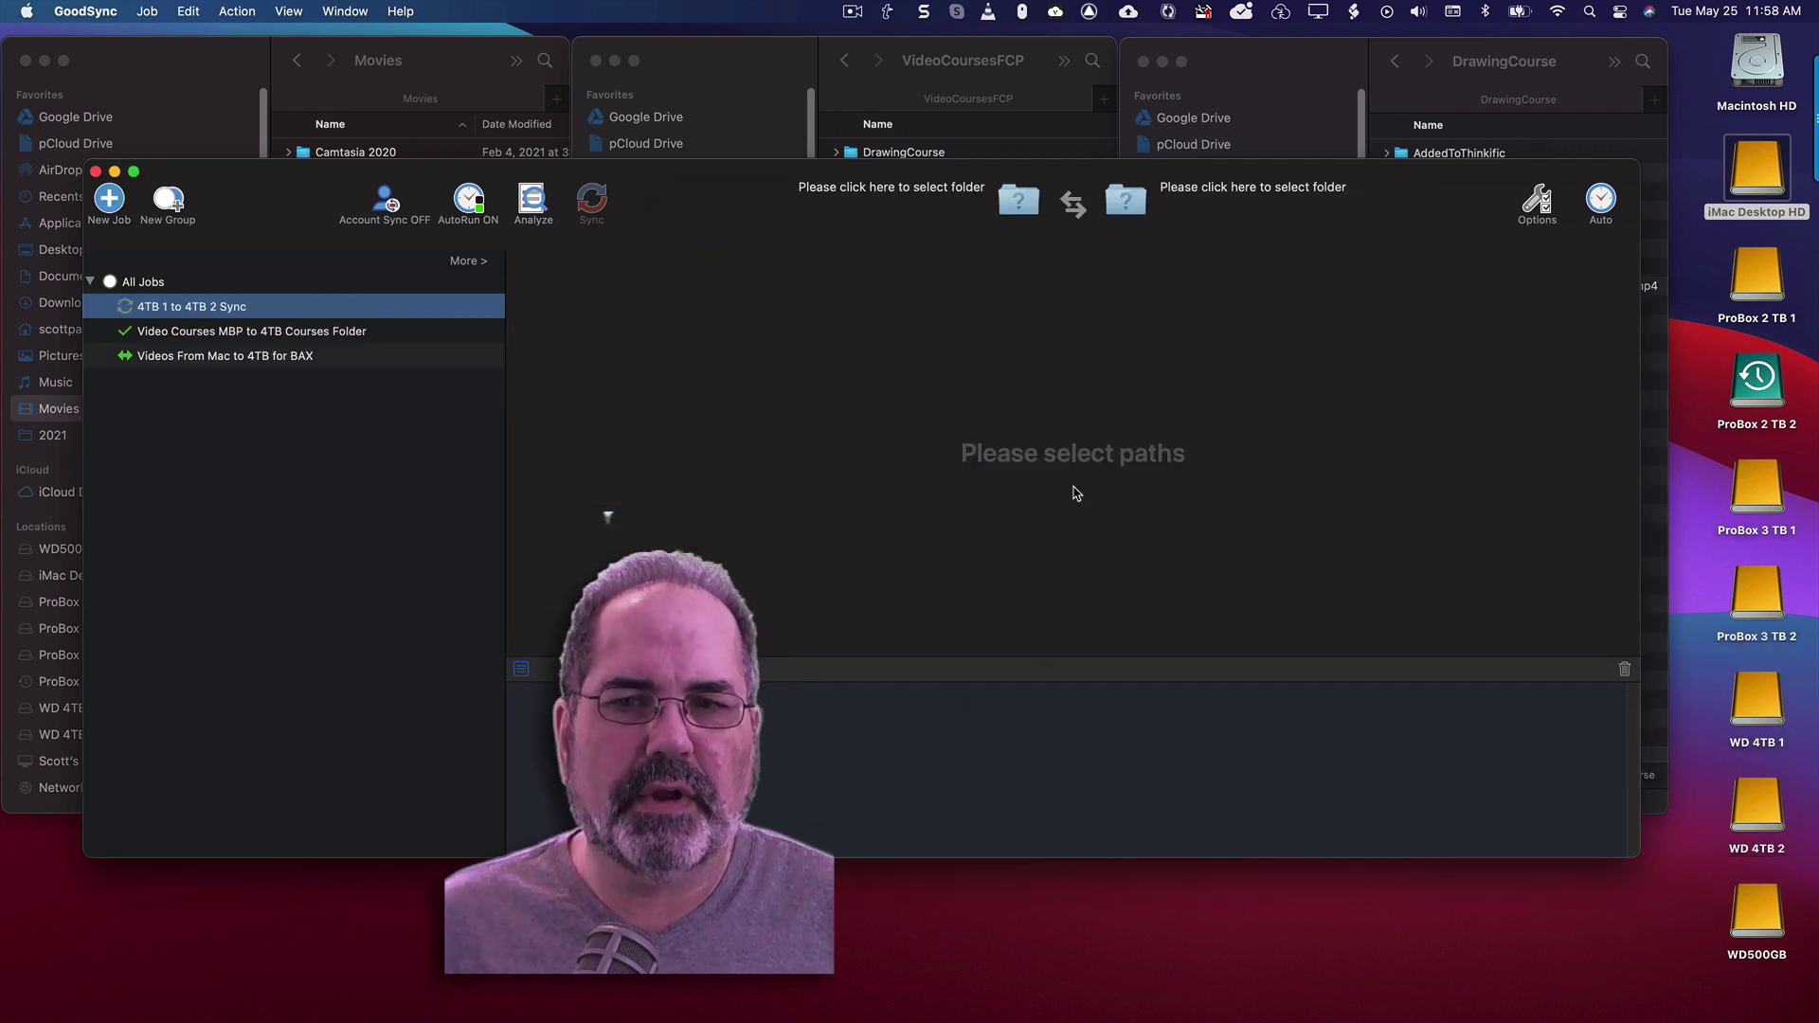
Step: Set the job's left folder to /Volumes/WD 4TB 1
click(889, 197)
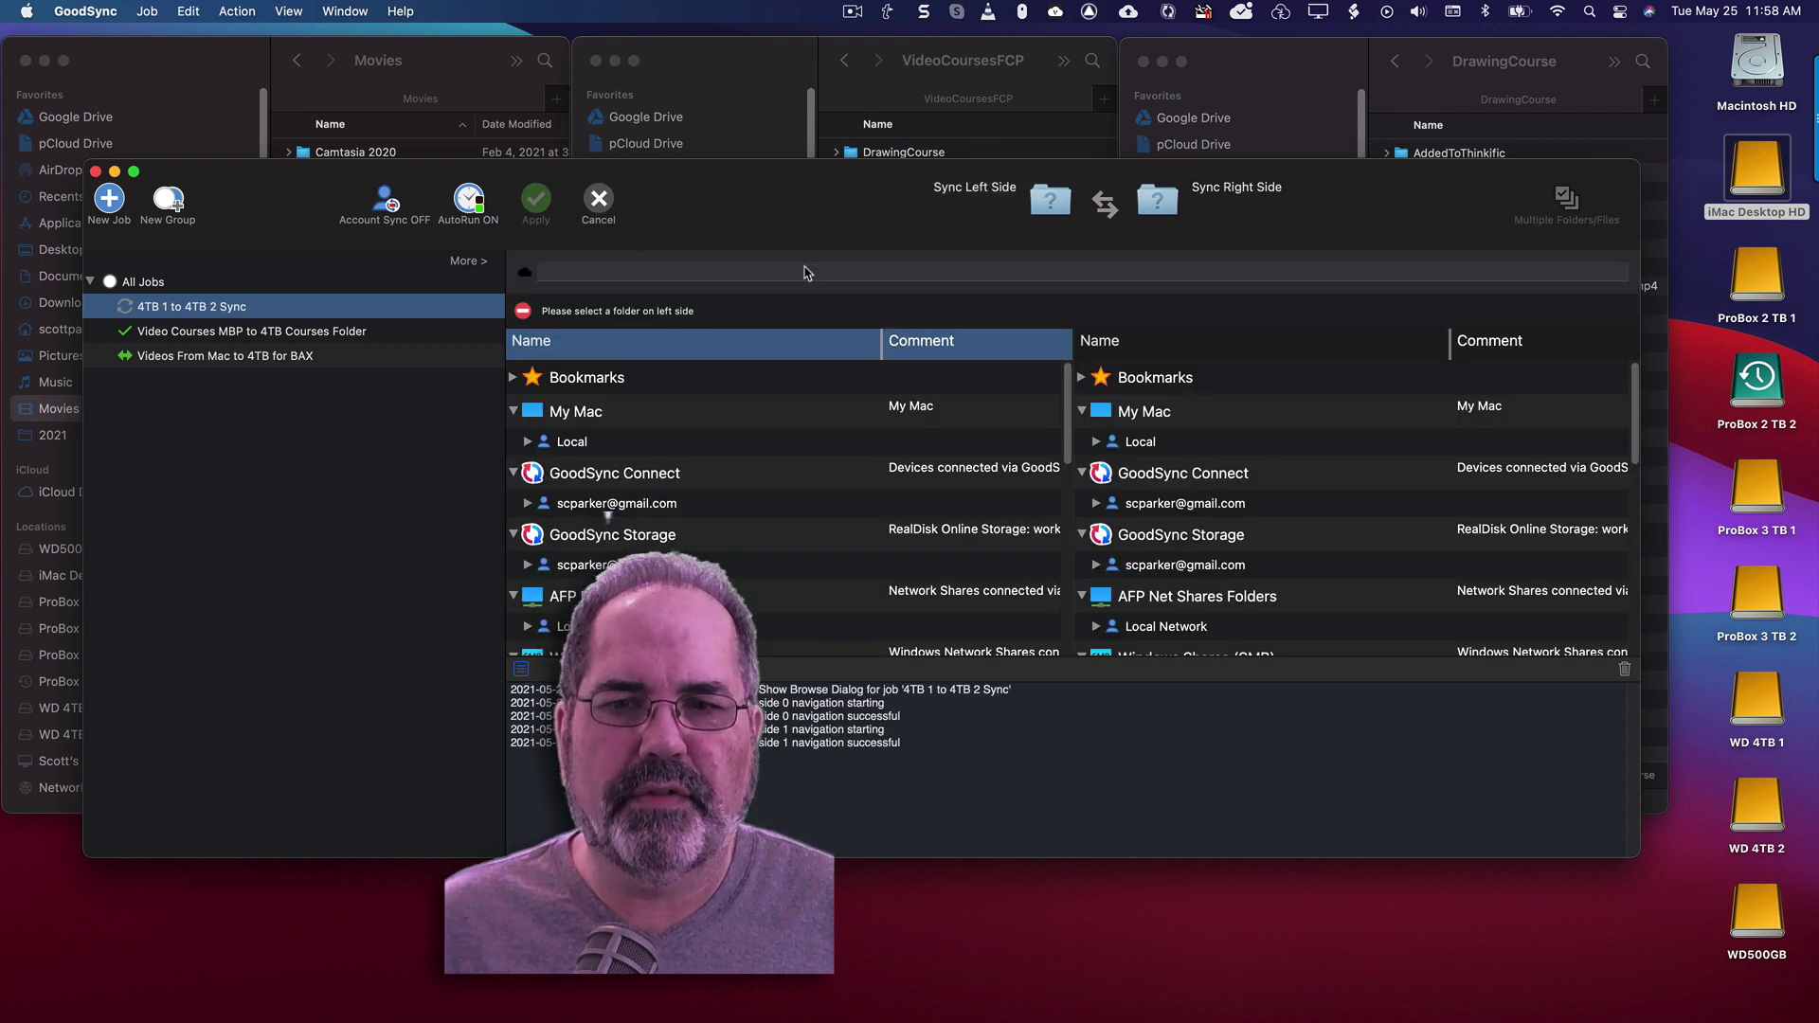
click(527, 443)
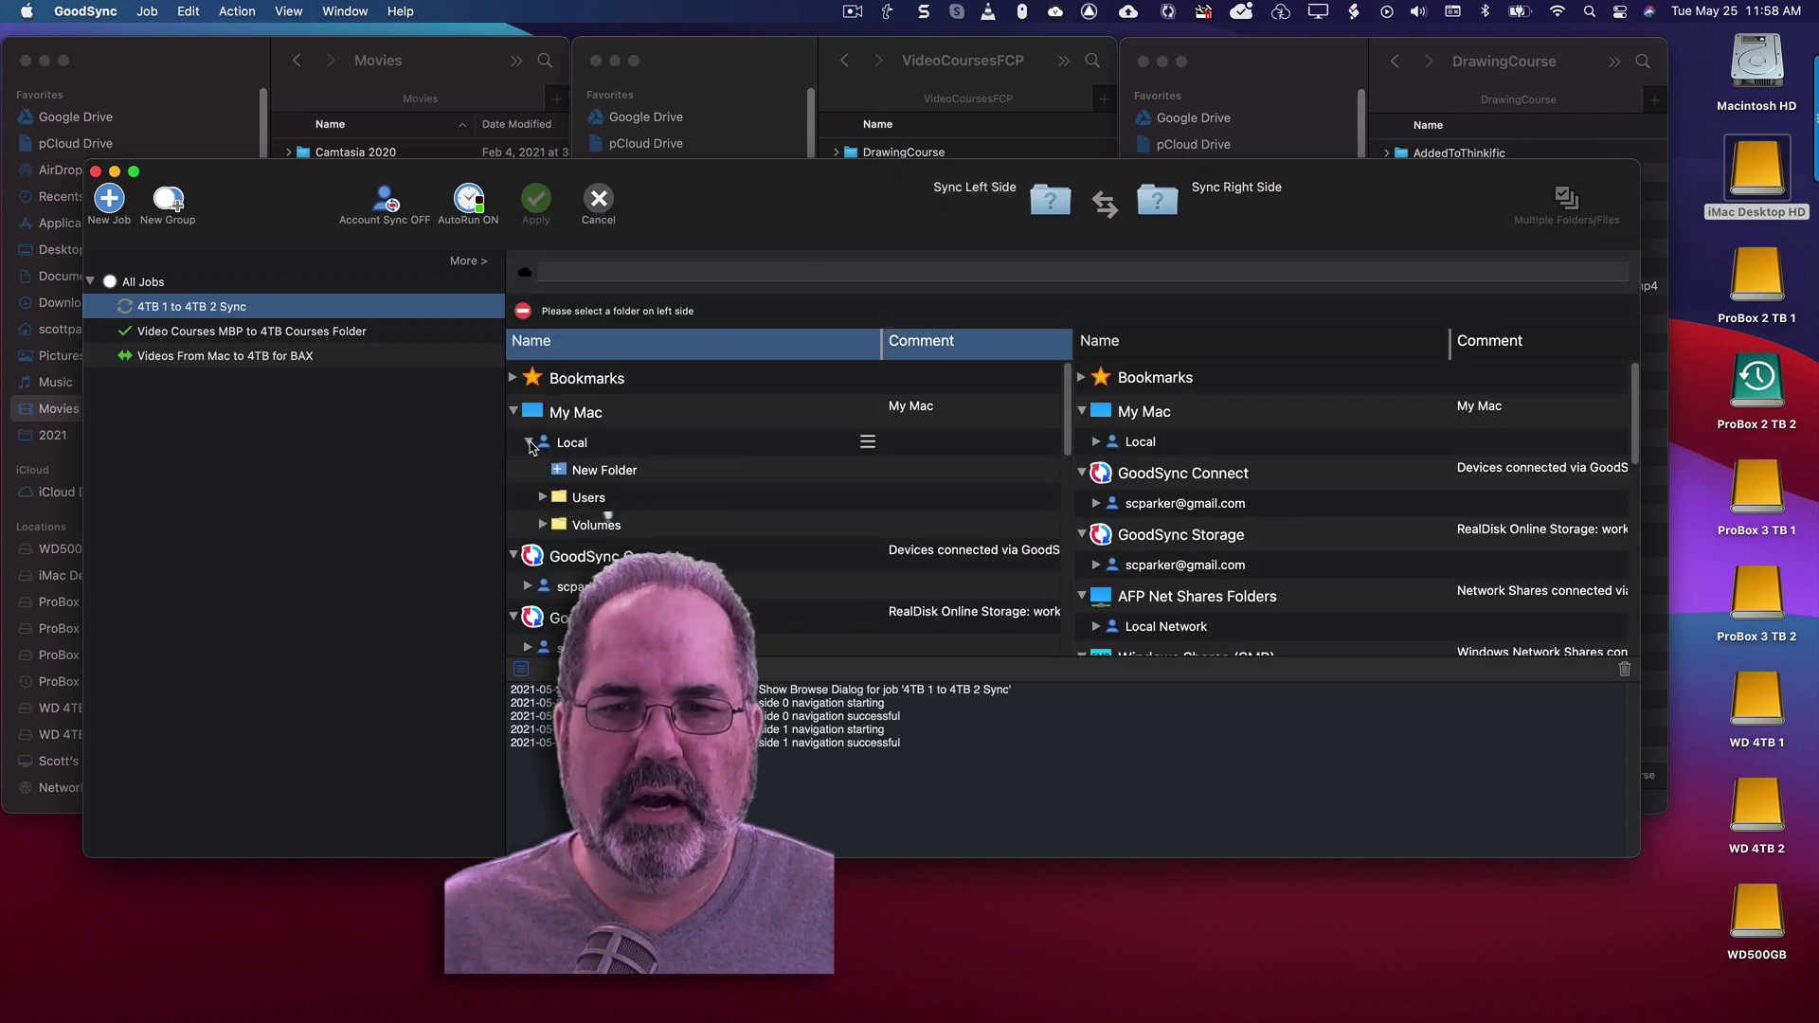
click(544, 524)
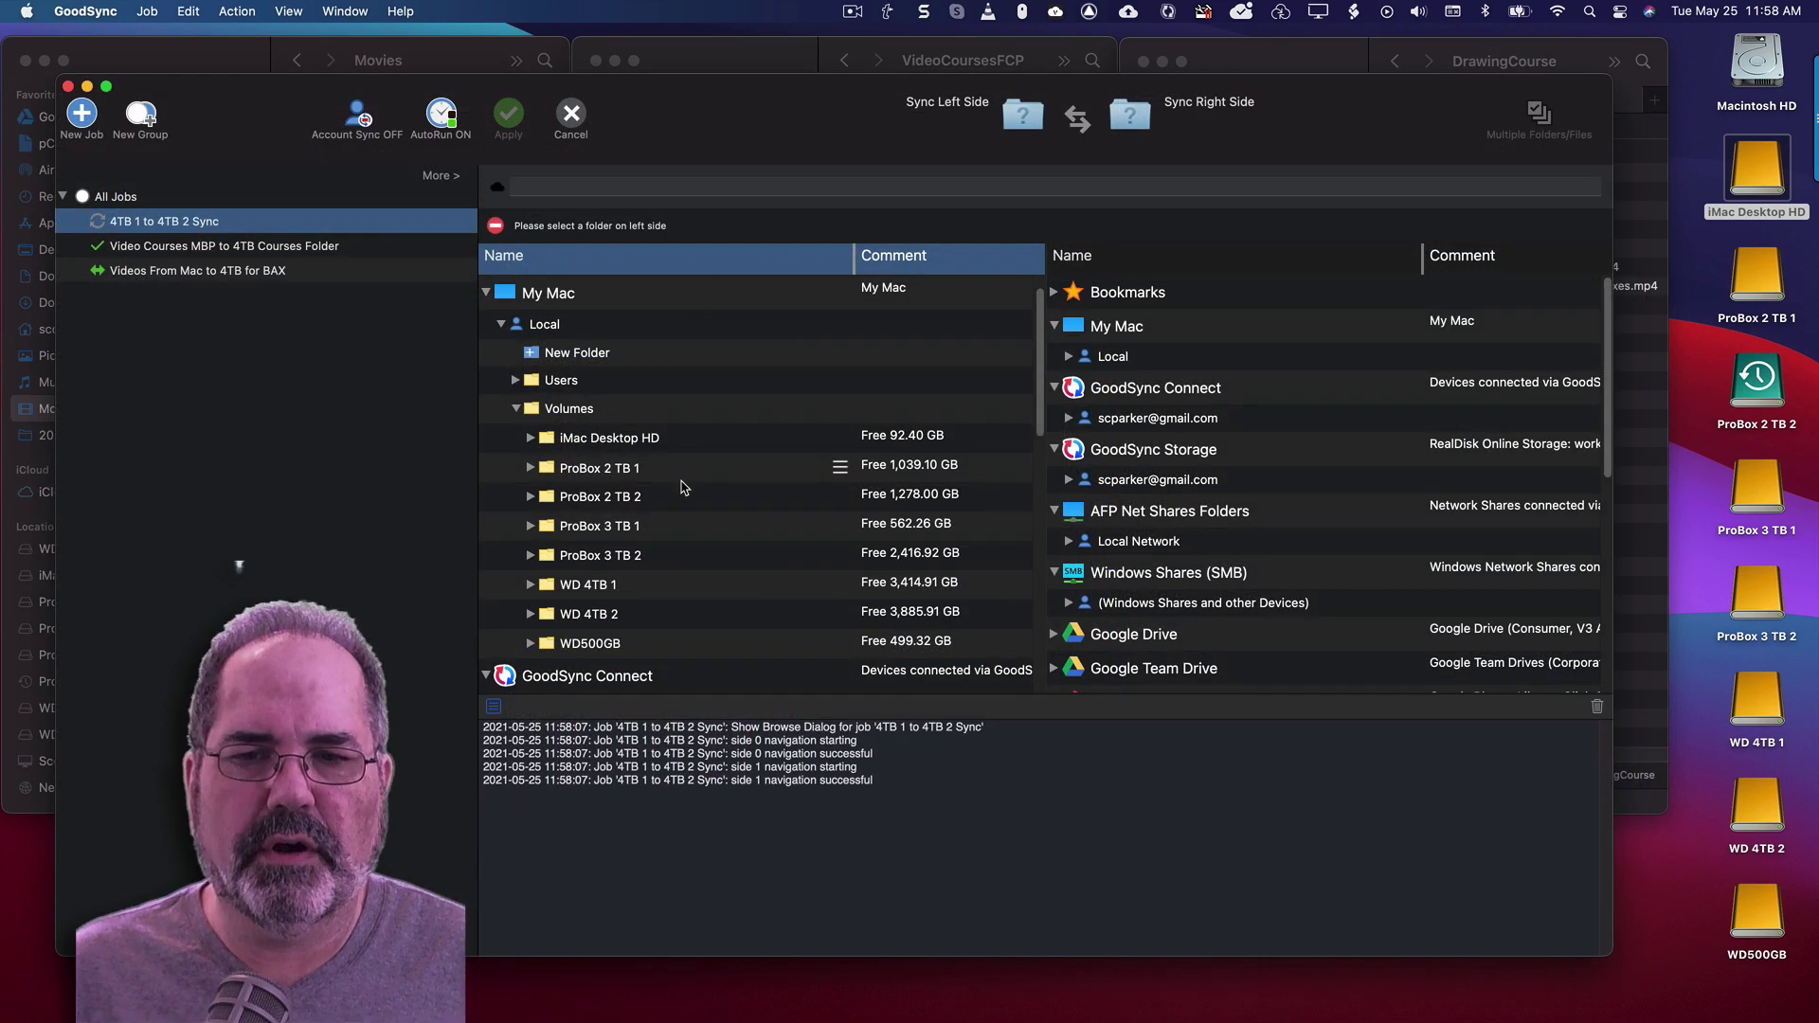
click(592, 585)
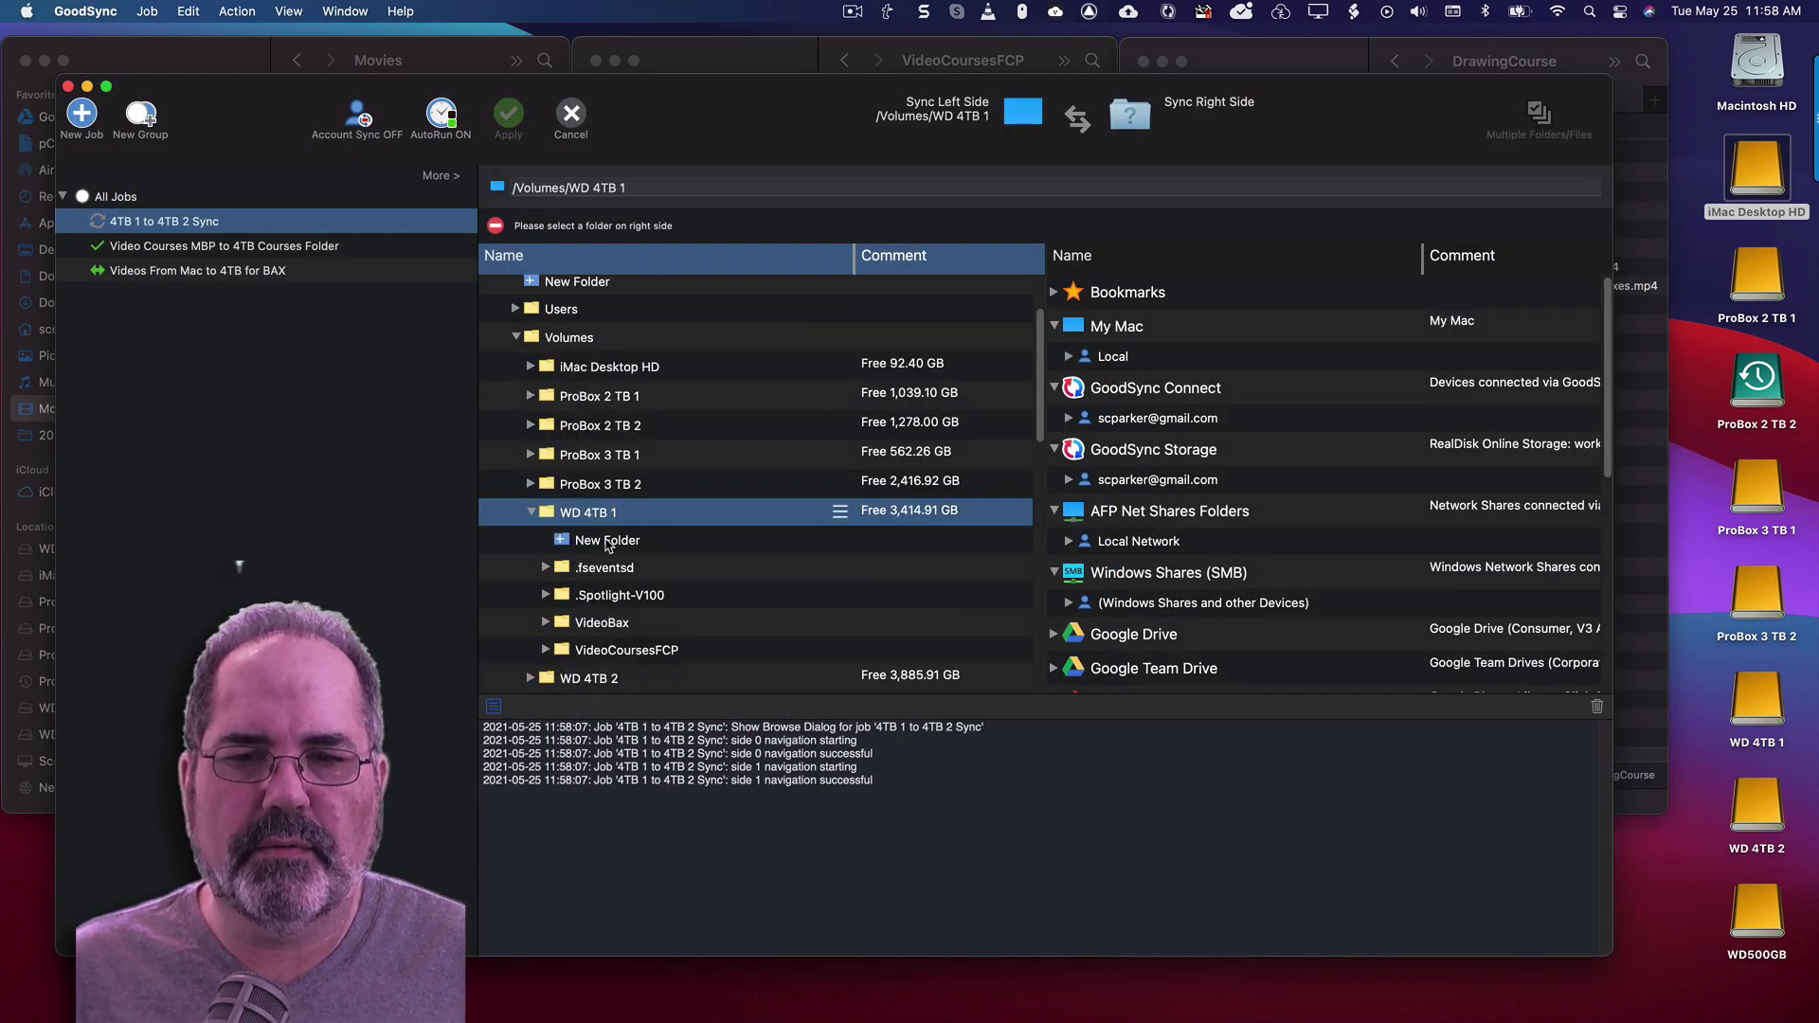
Step: Set the job's right folder to /Volumes/WD 4TB 2
click(1140, 126)
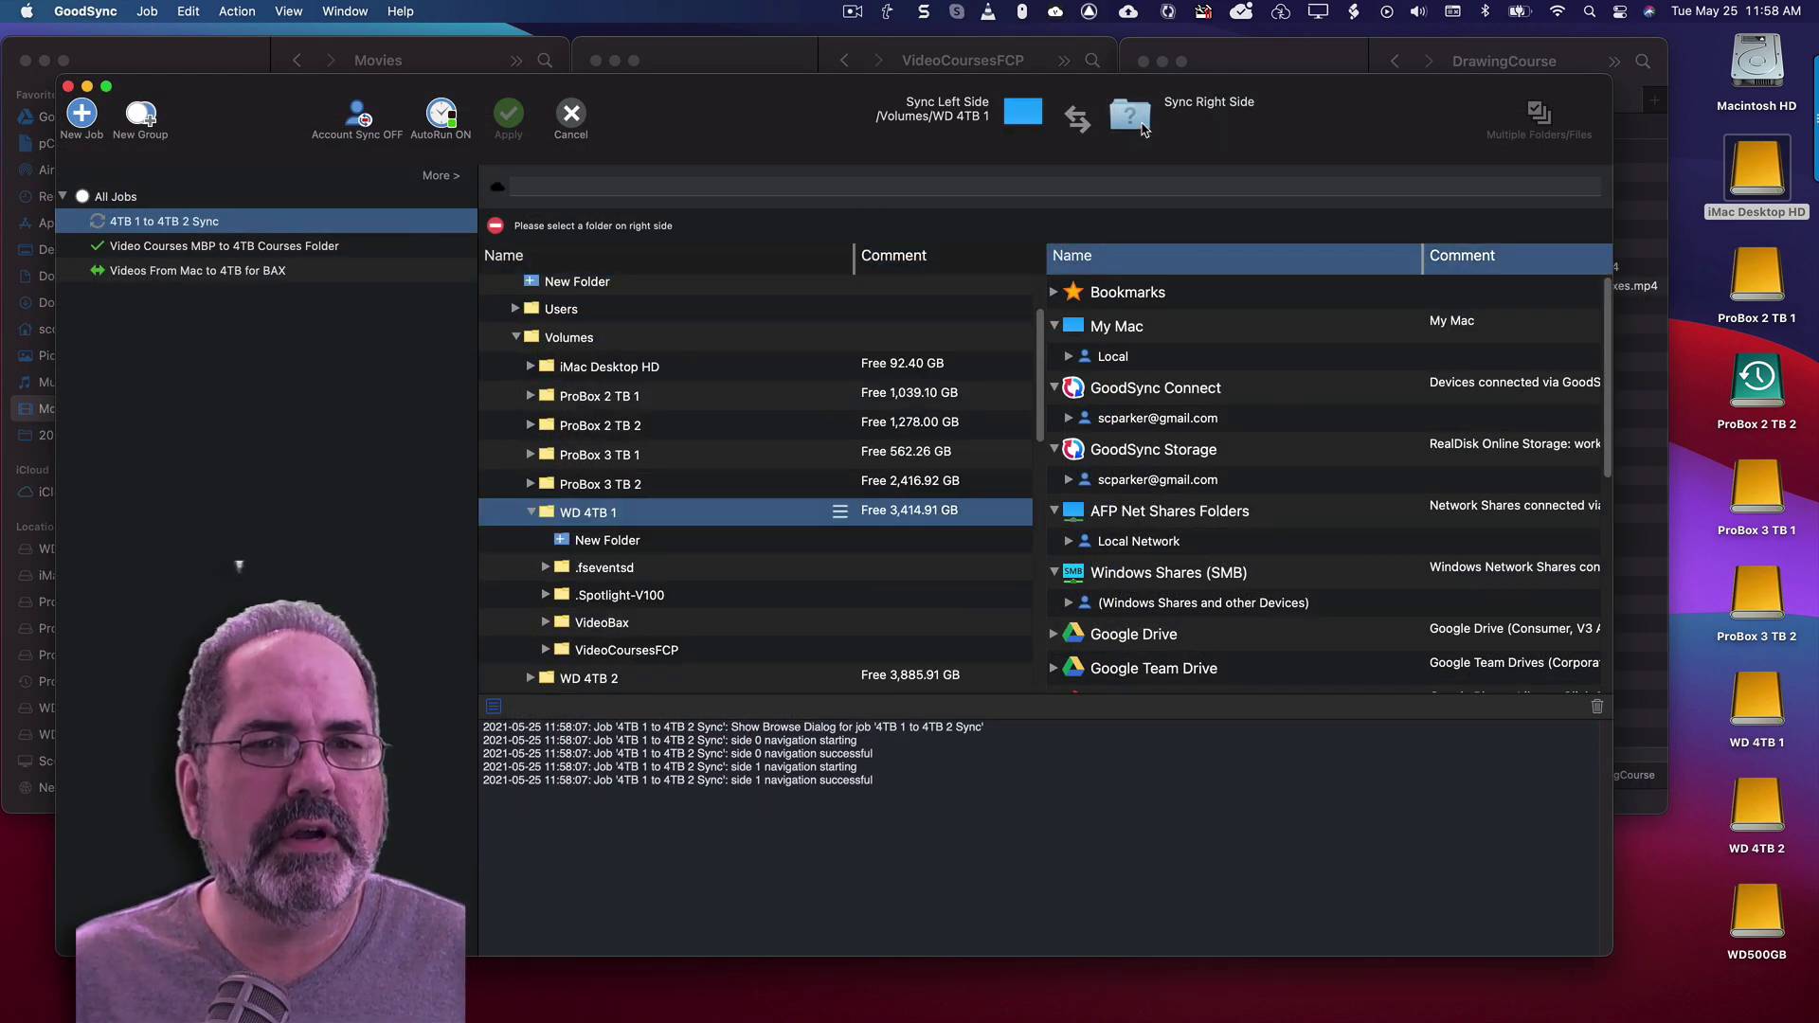
click(1071, 358)
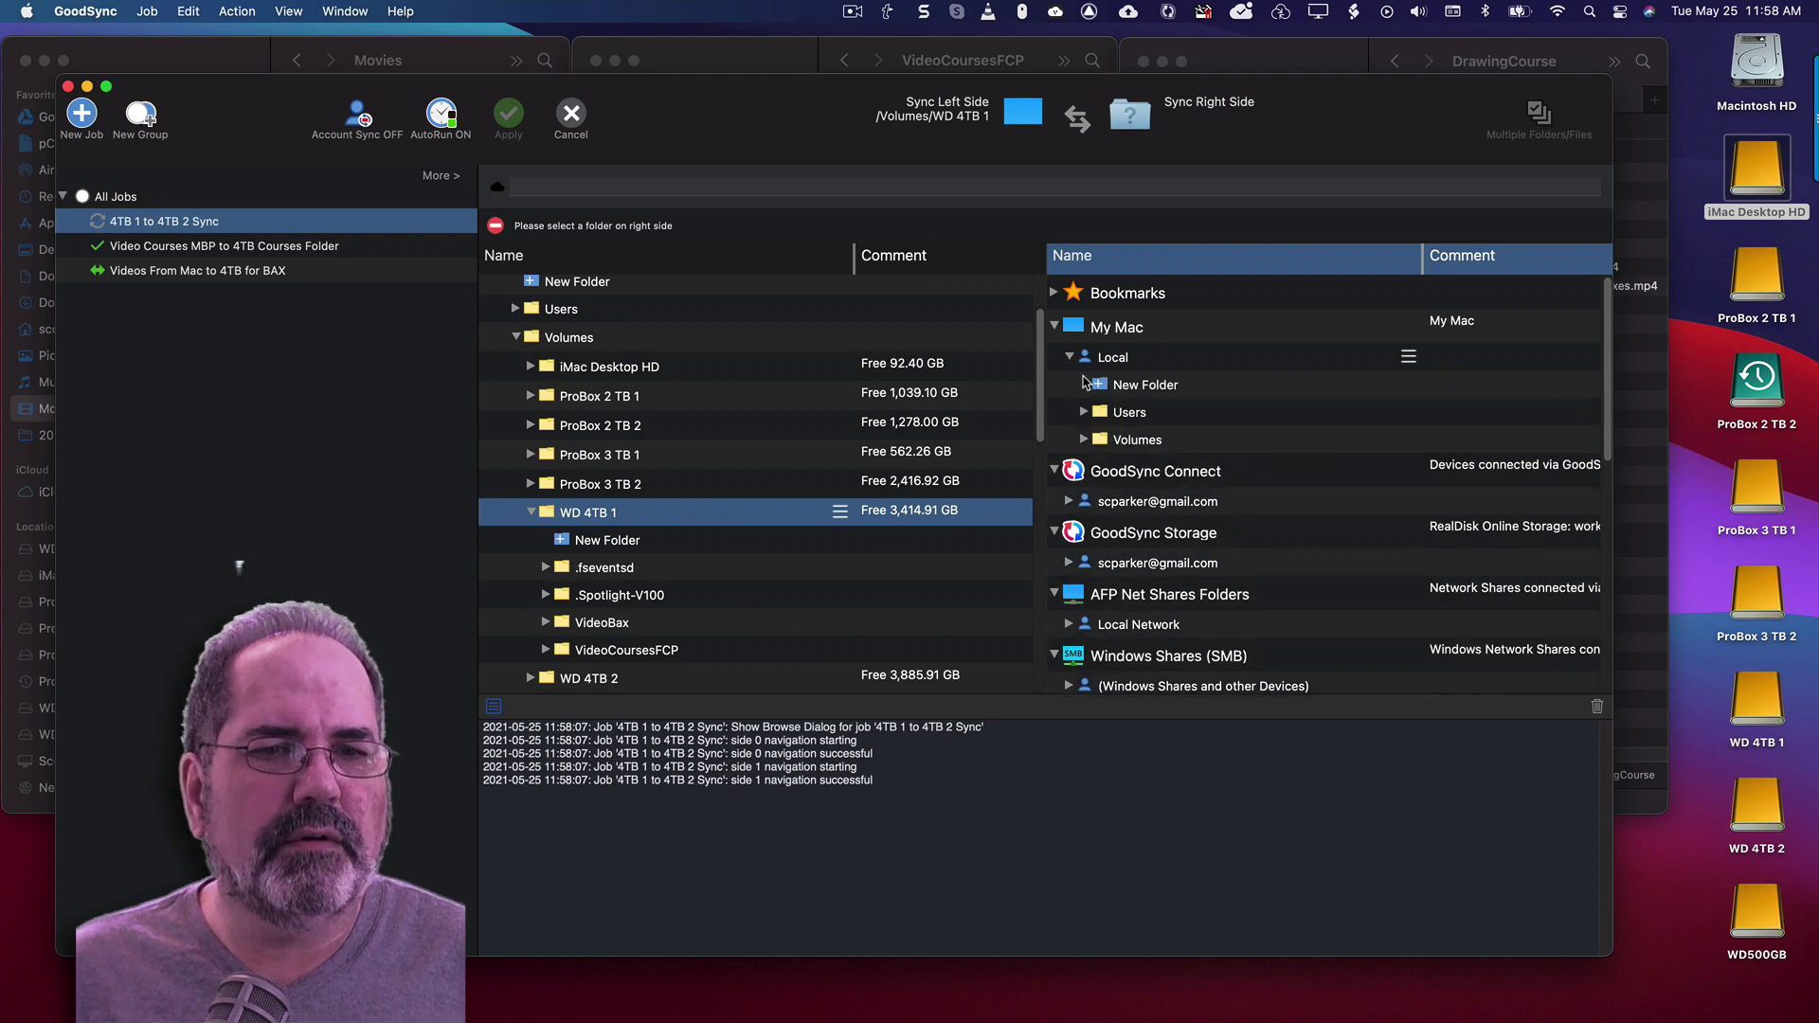
click(1109, 440)
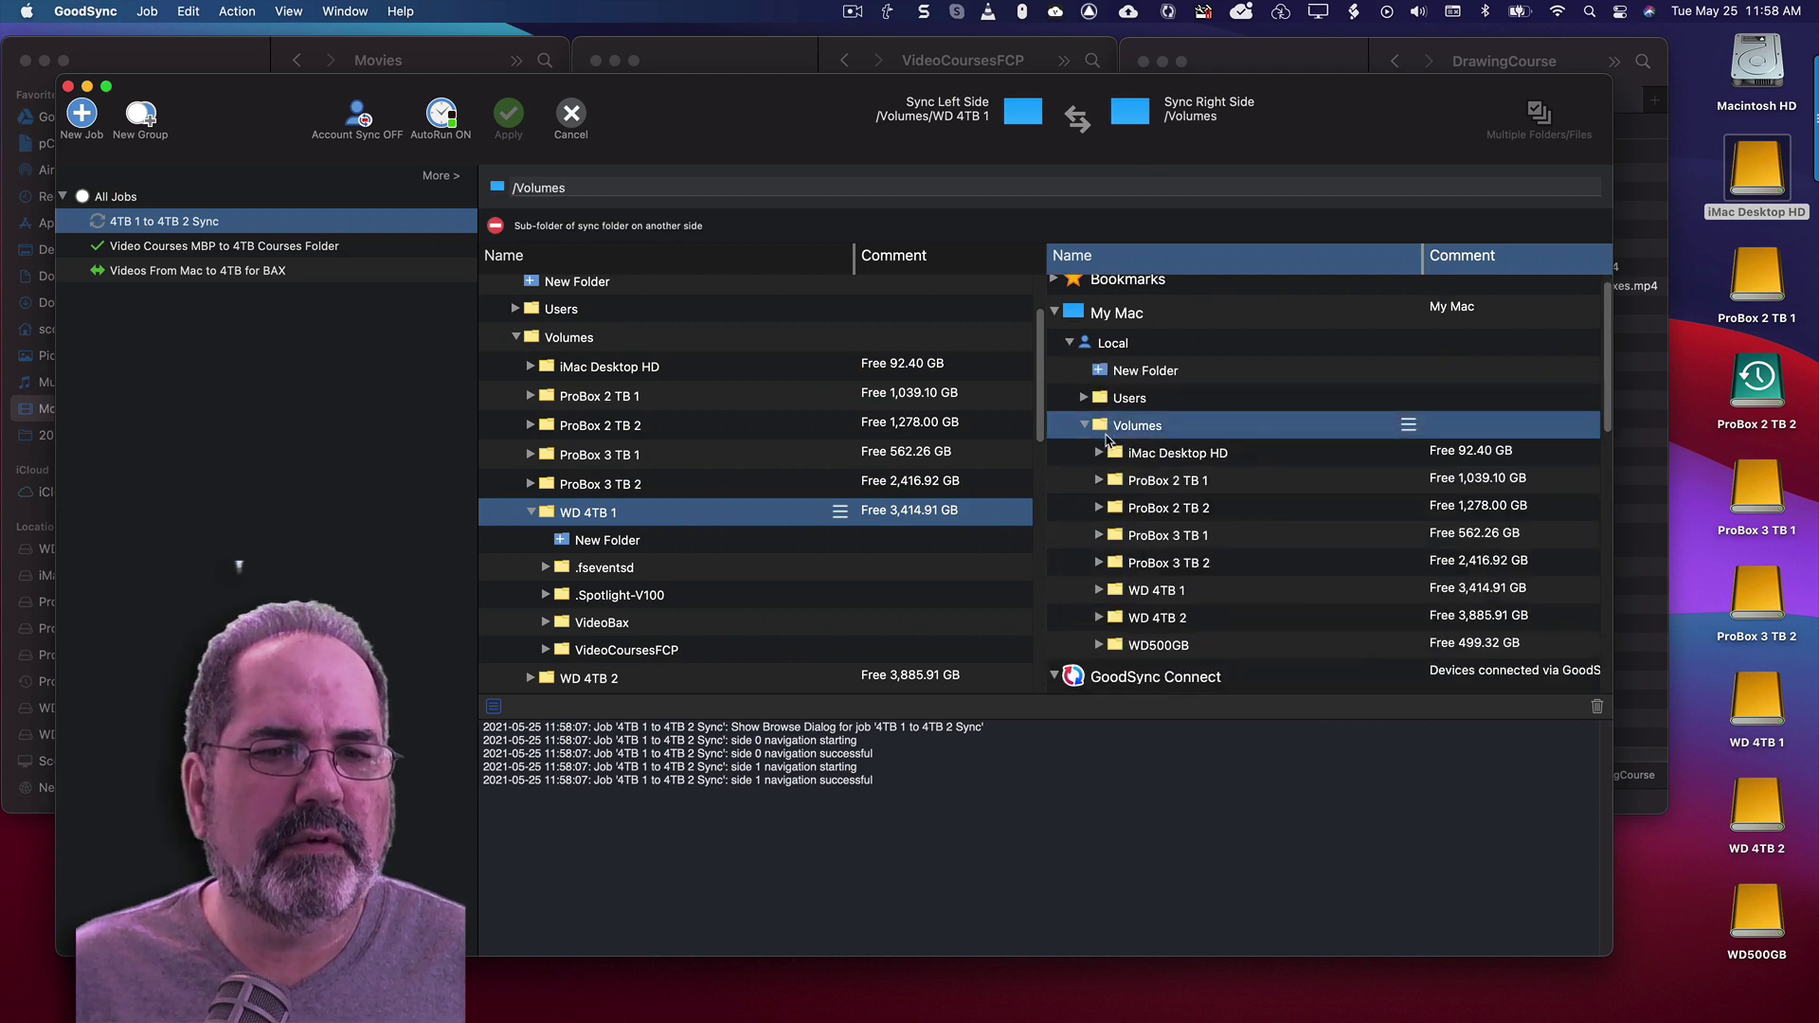
click(1120, 621)
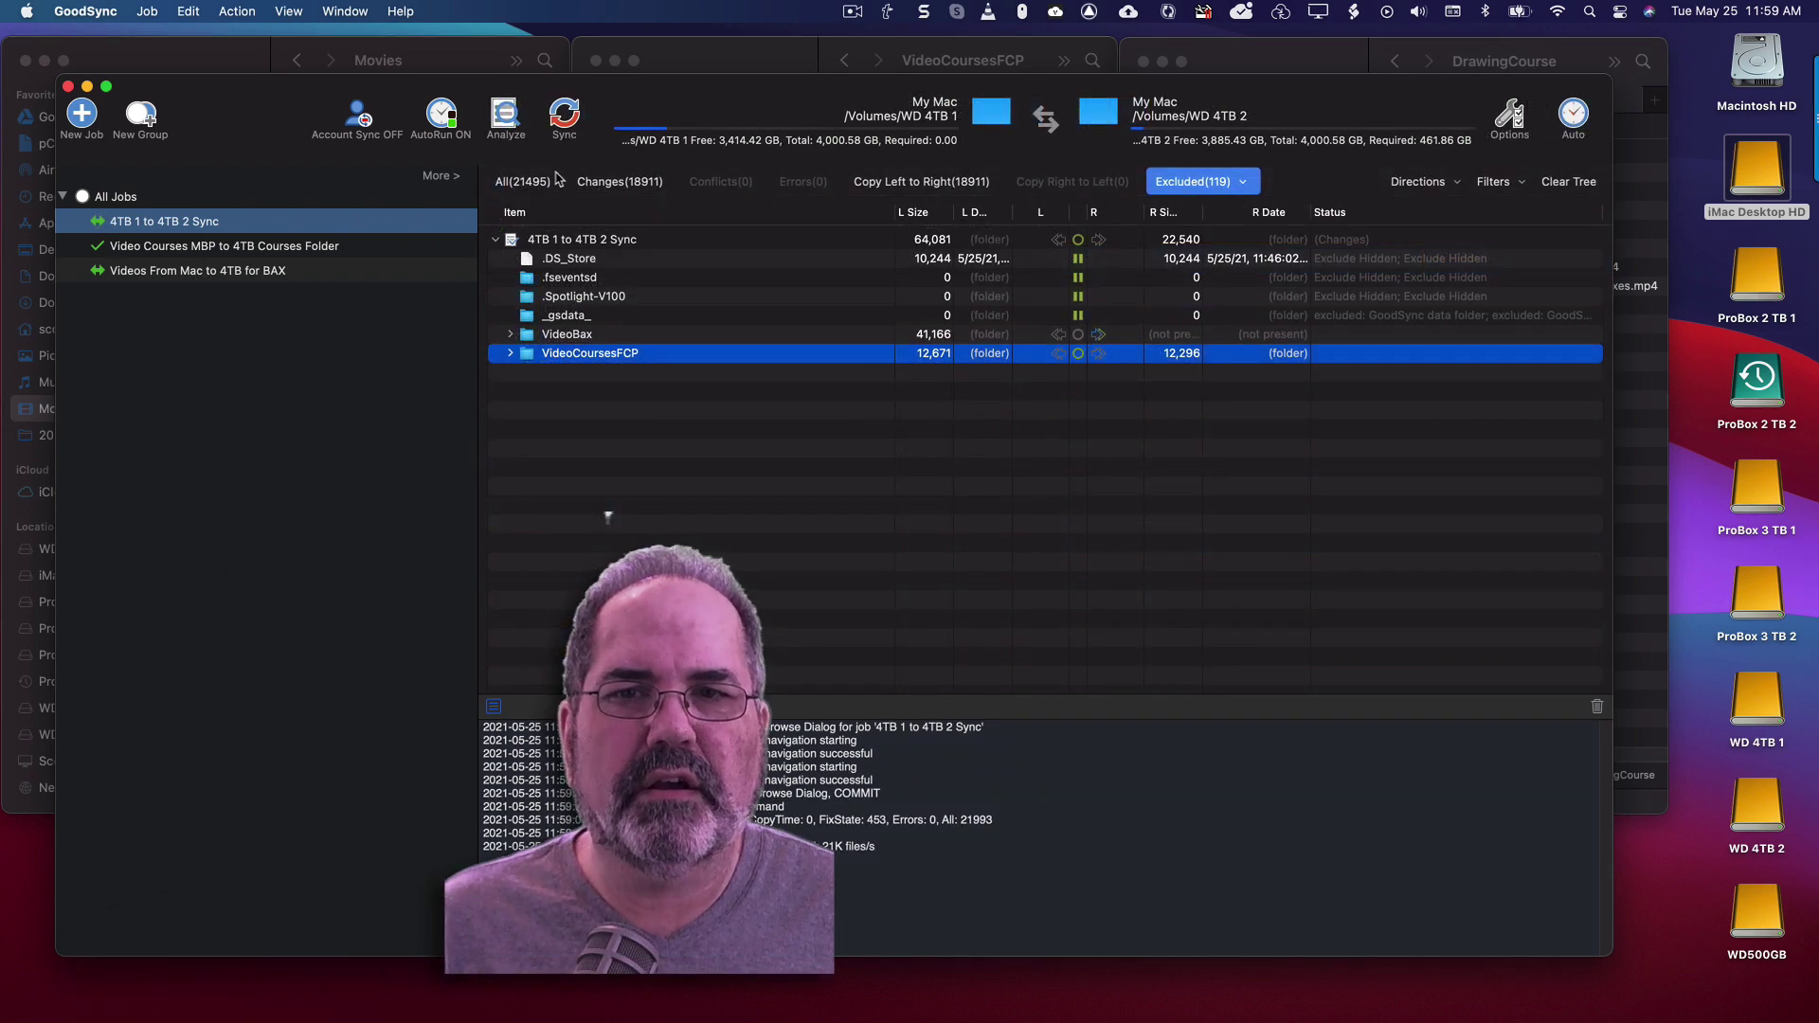
Step: Review all and changed items, then sync the 18911 left-to-right copies onto WD 4TB 2
click(523, 189)
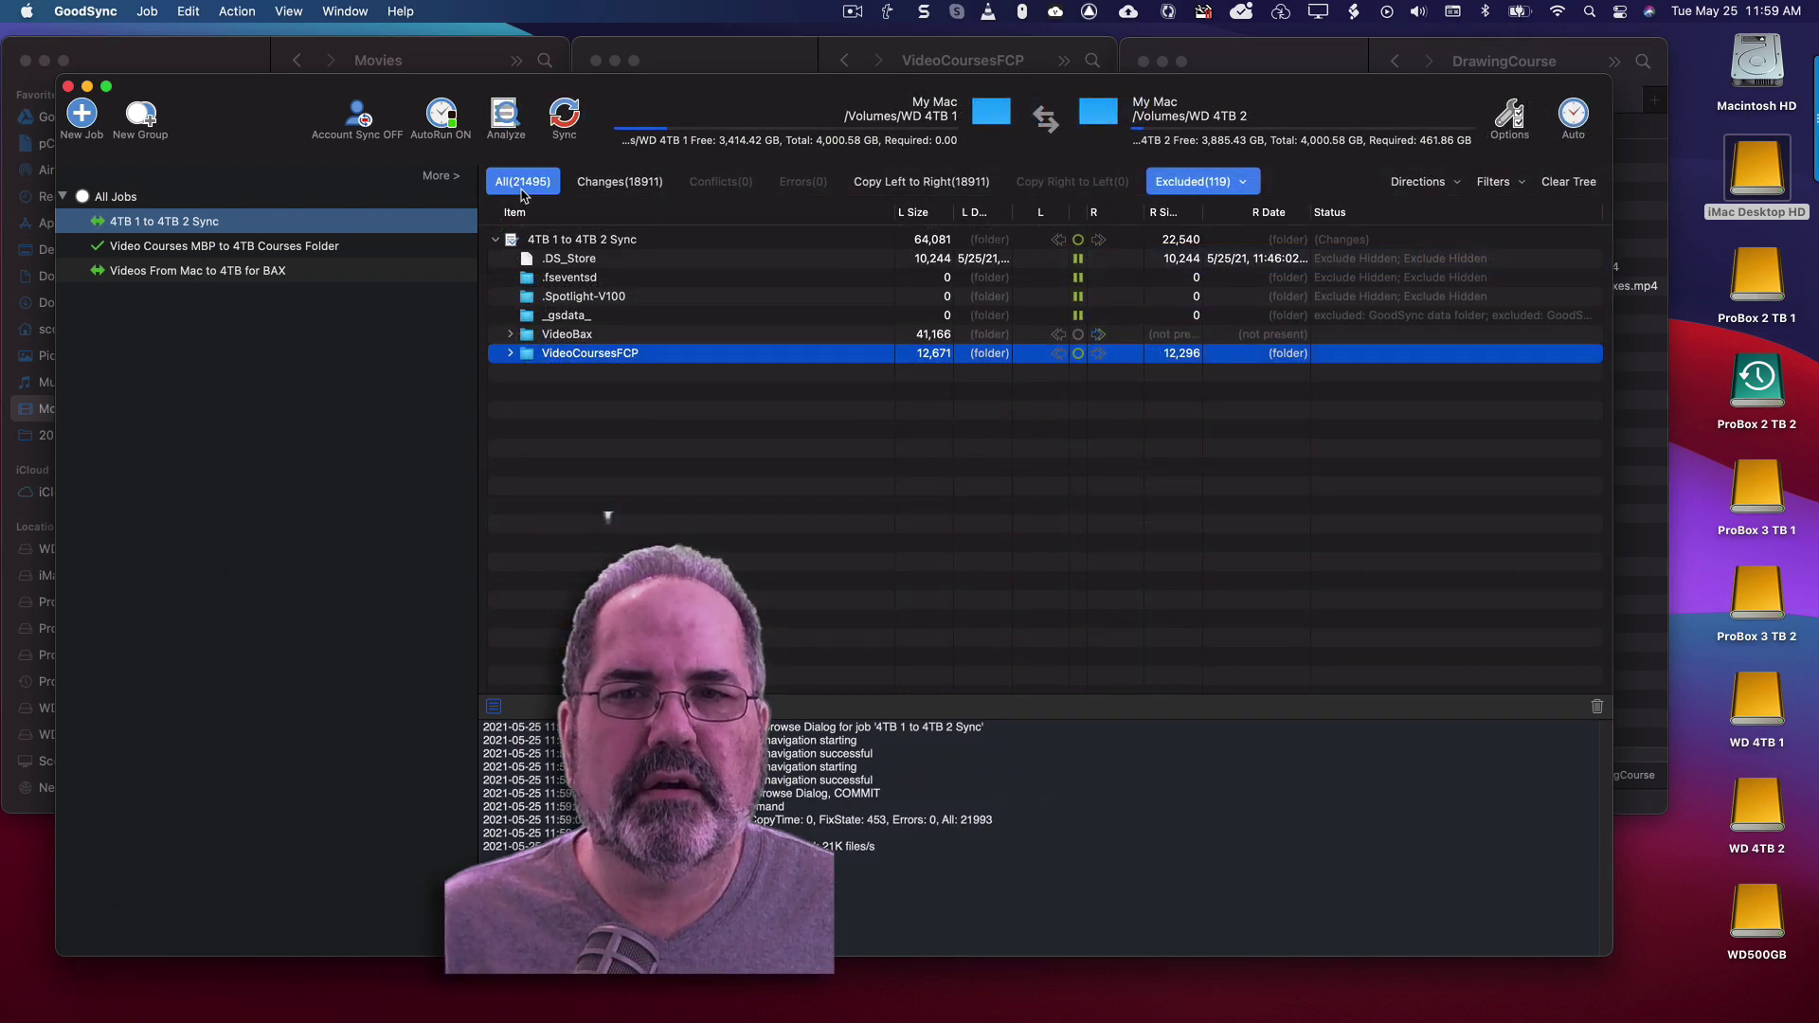
click(600, 183)
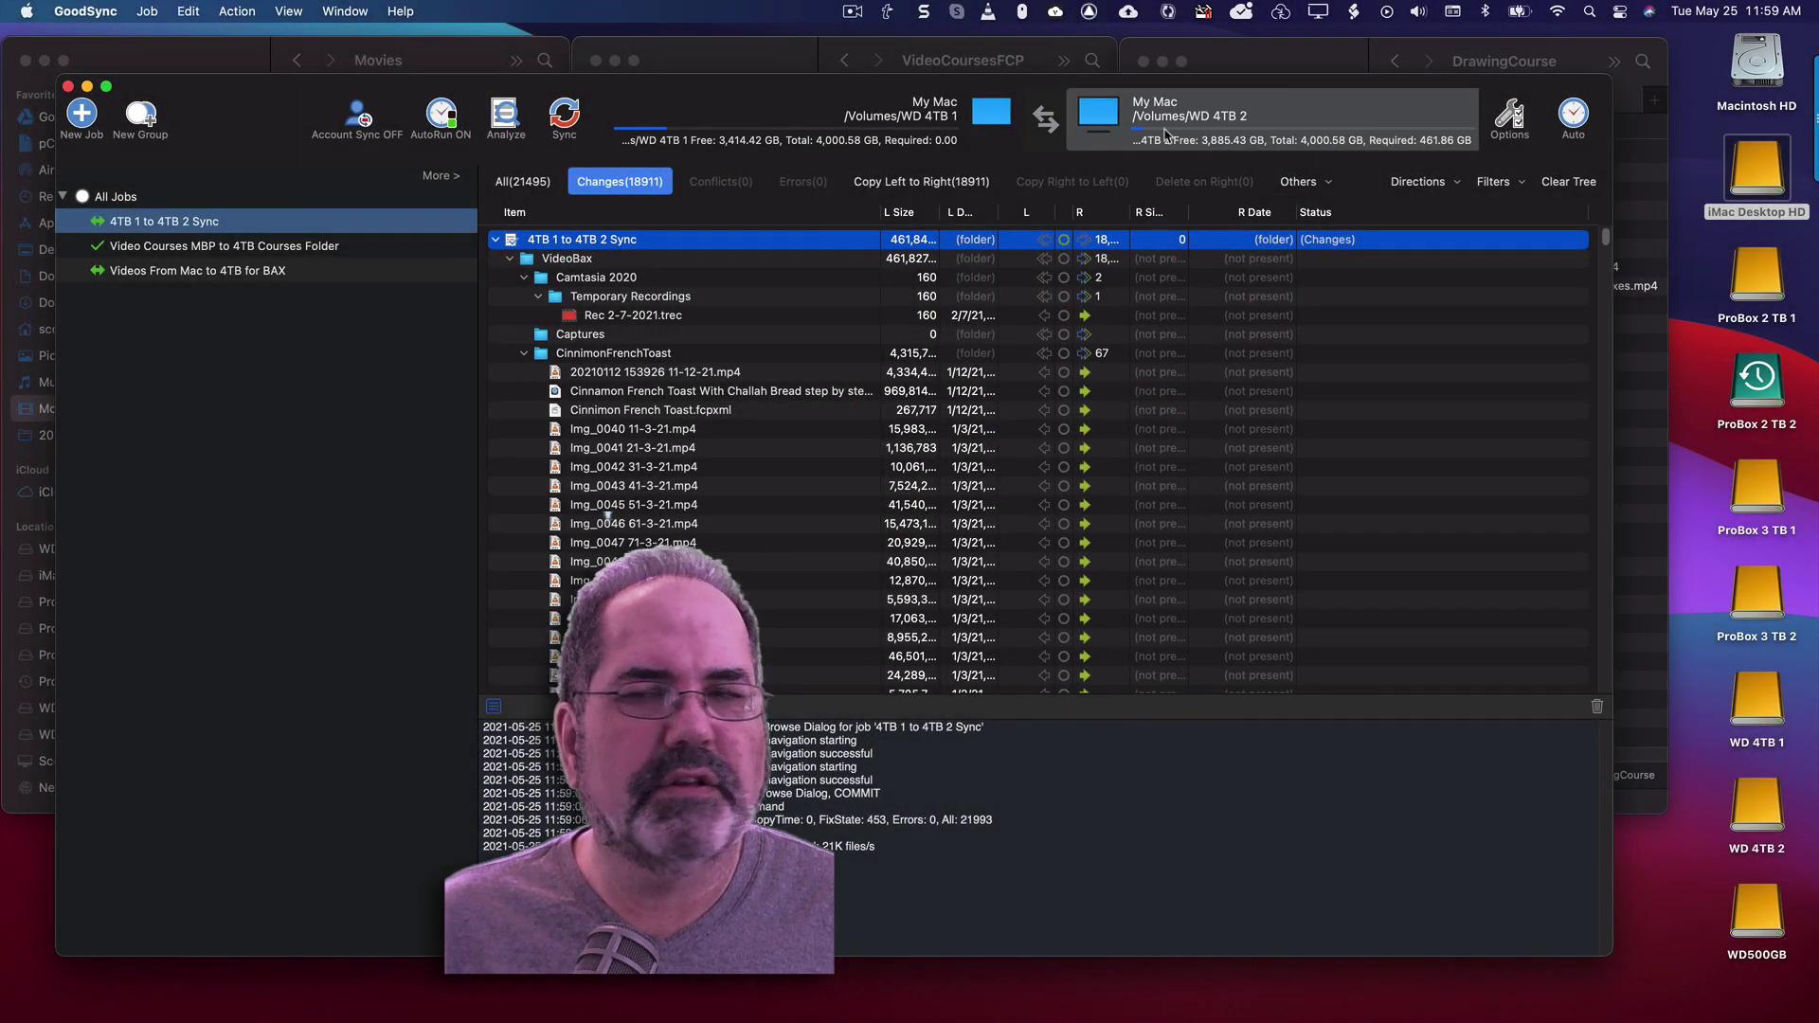
click(562, 115)
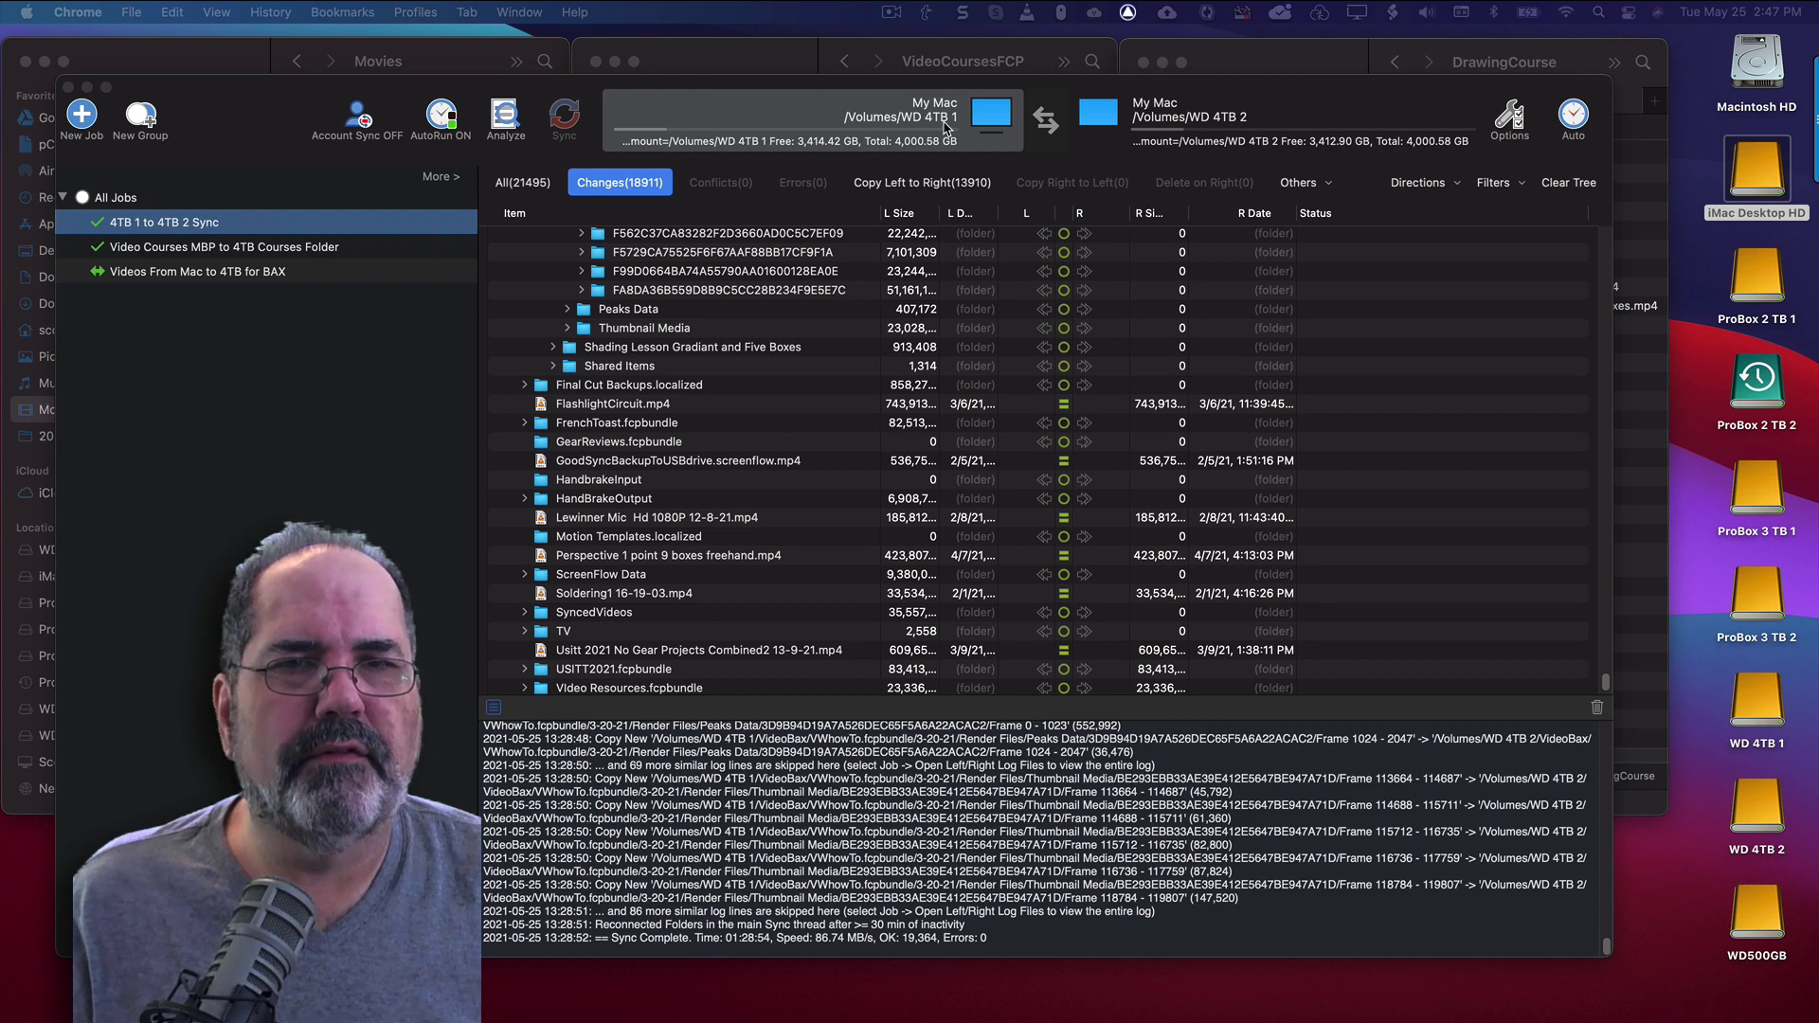
Step: Re-analyze the 4TB job to confirm 0 changes, then open its Auto sync options
click(507, 118)
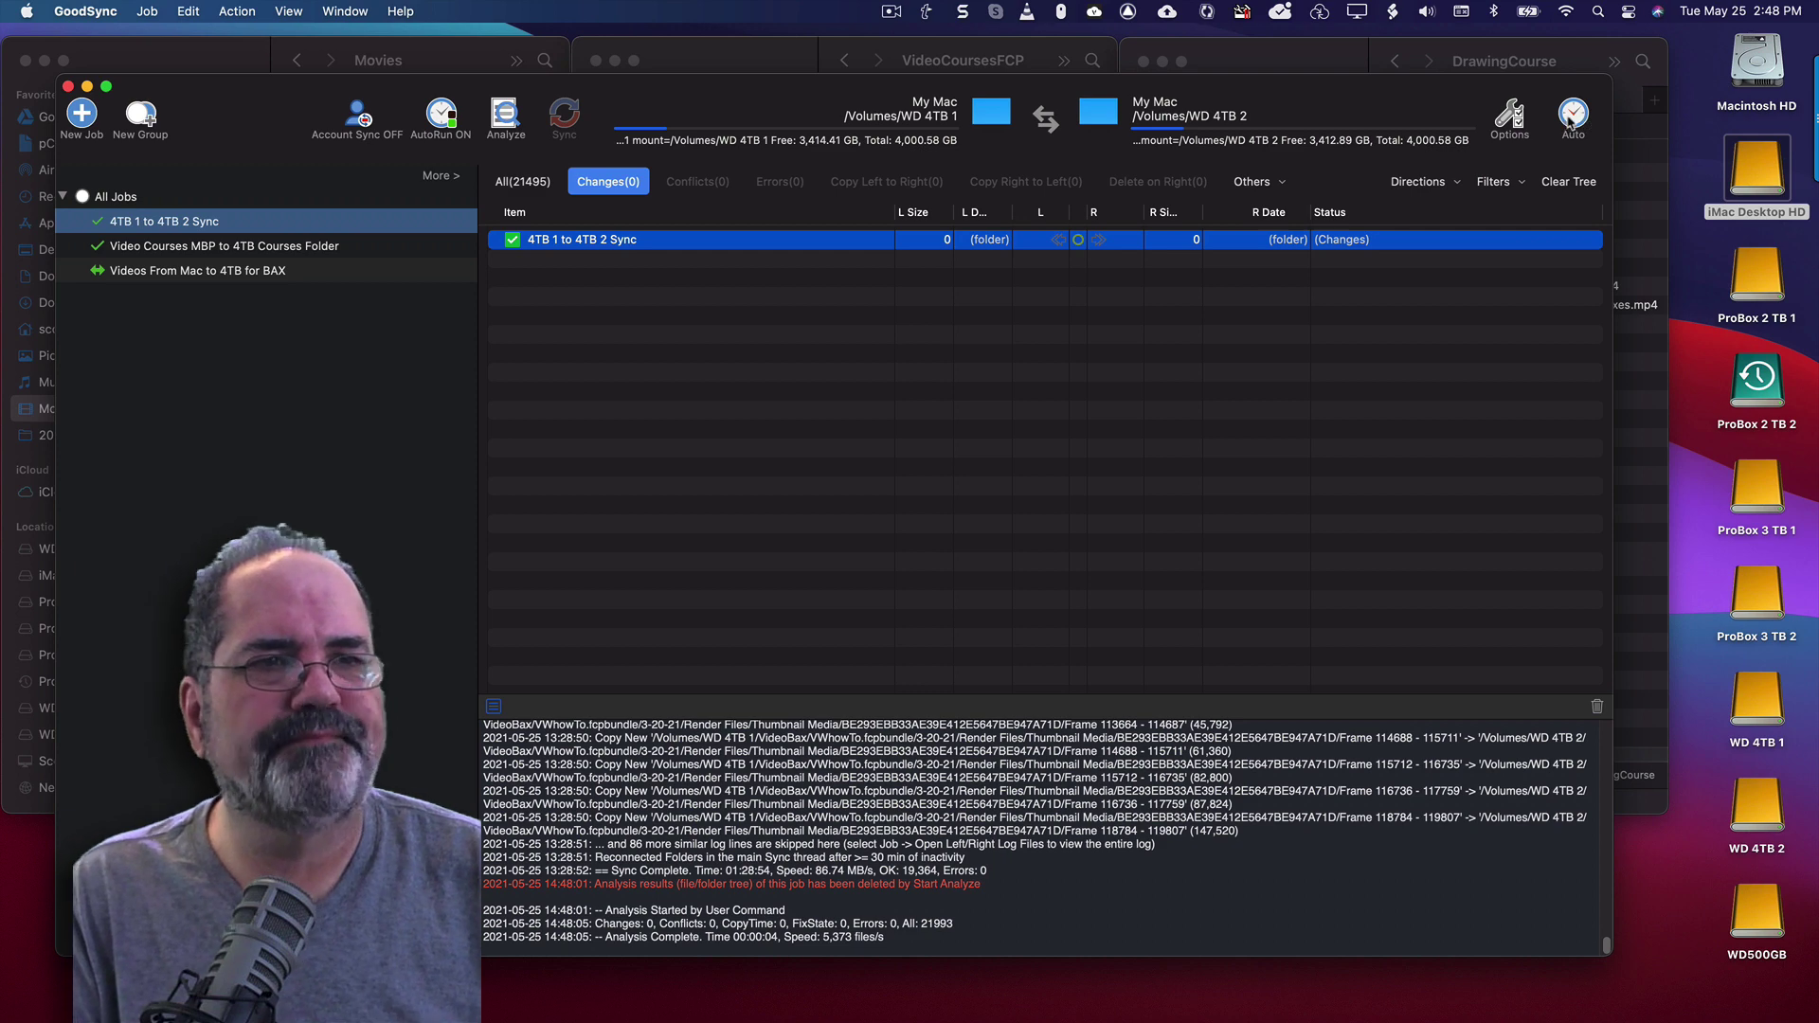
click(1570, 116)
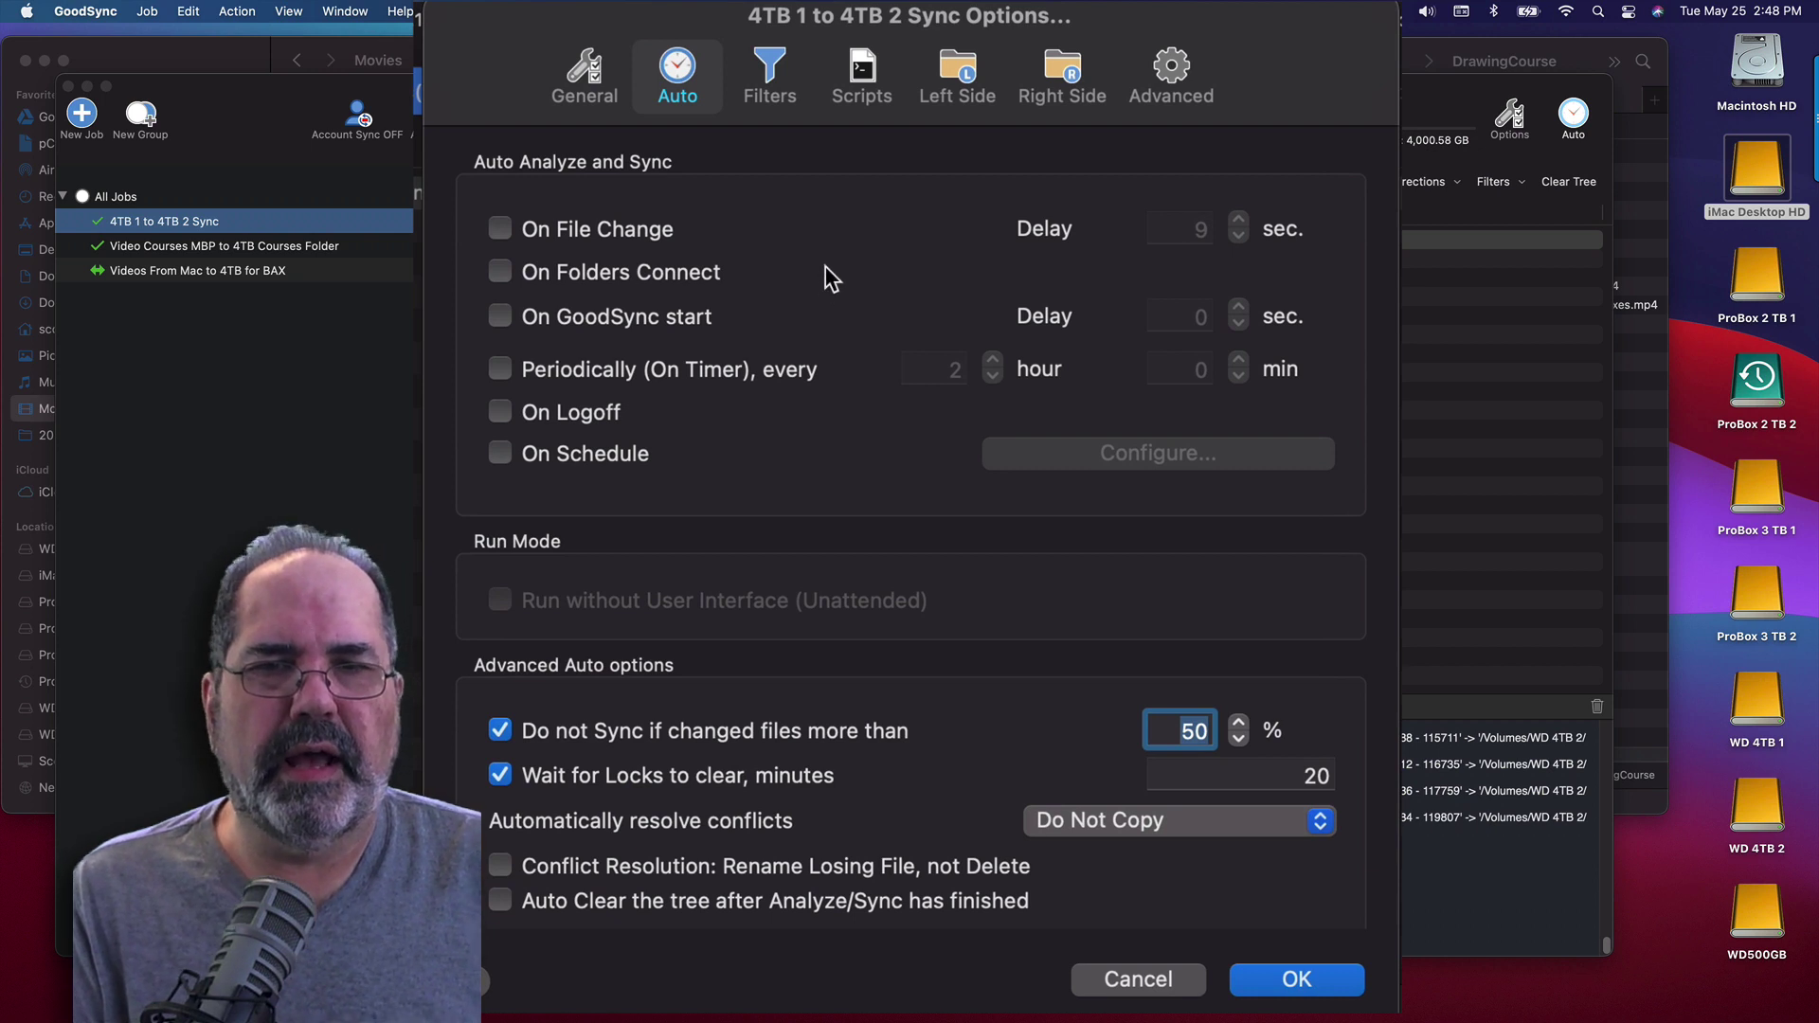
Step: Turn on On File Change with a 600-second Delay and confirm the auto options
click(501, 233)
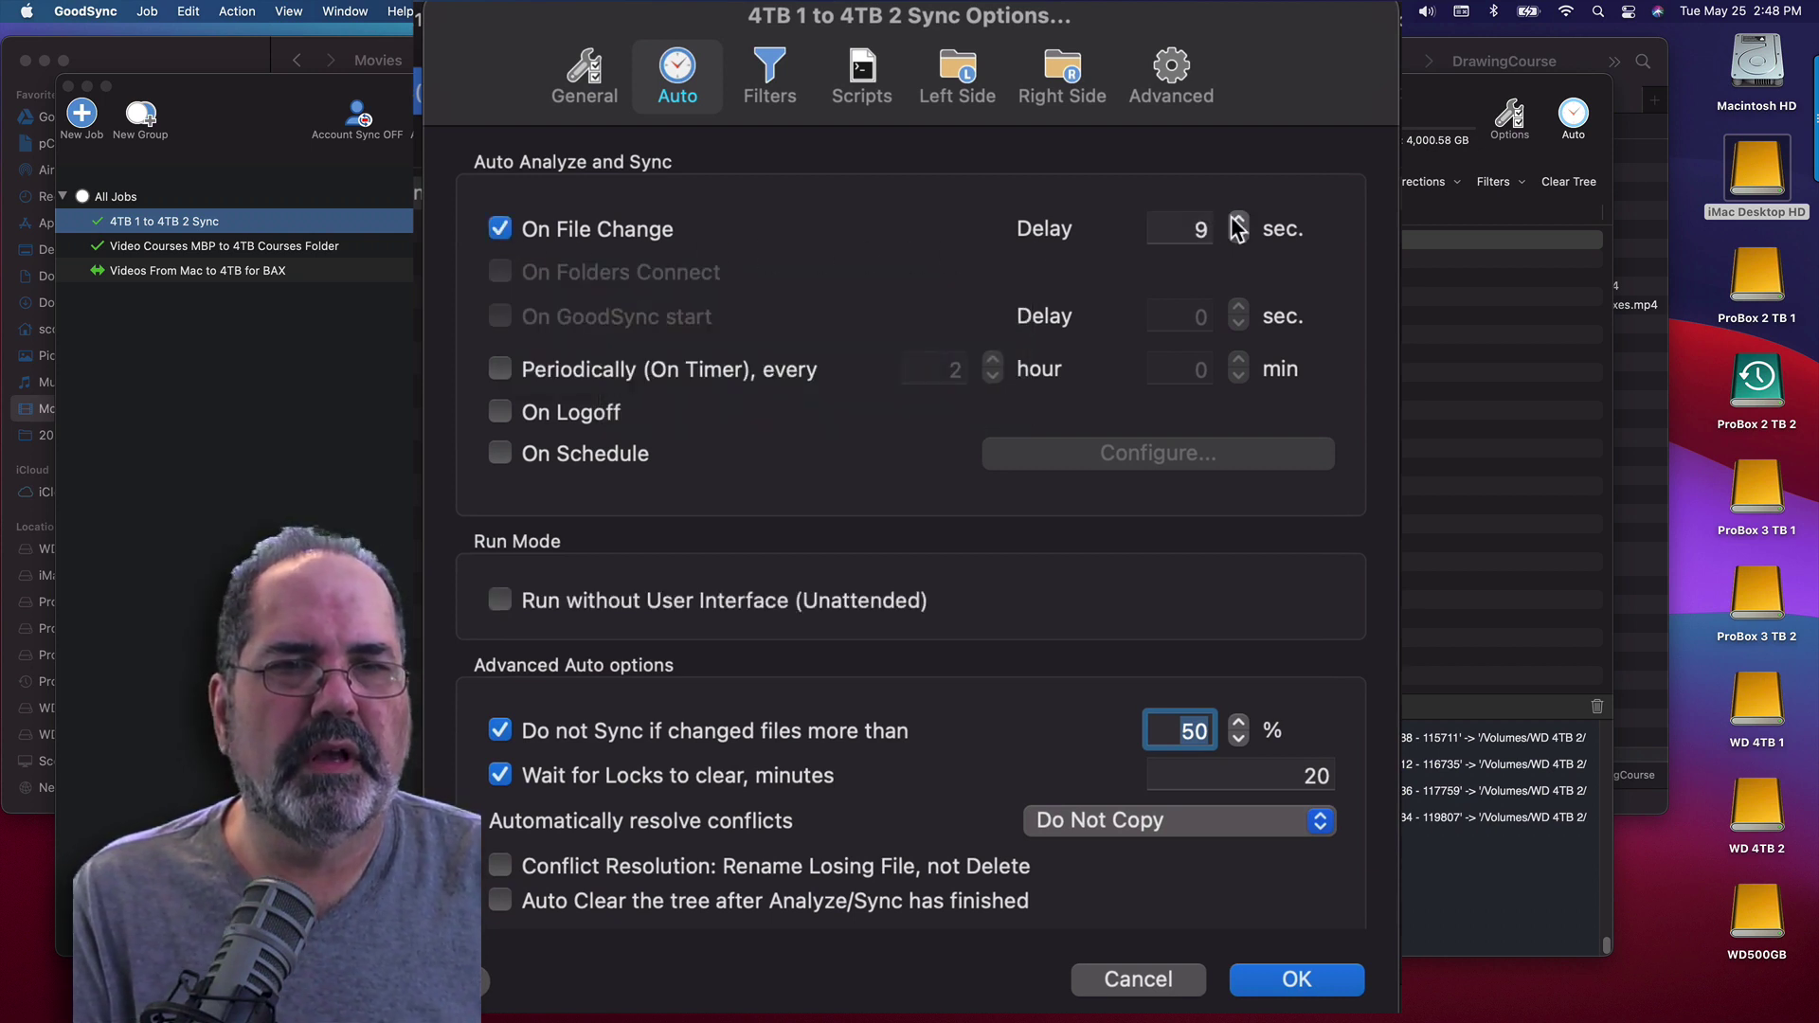
click(1195, 230)
text(9)
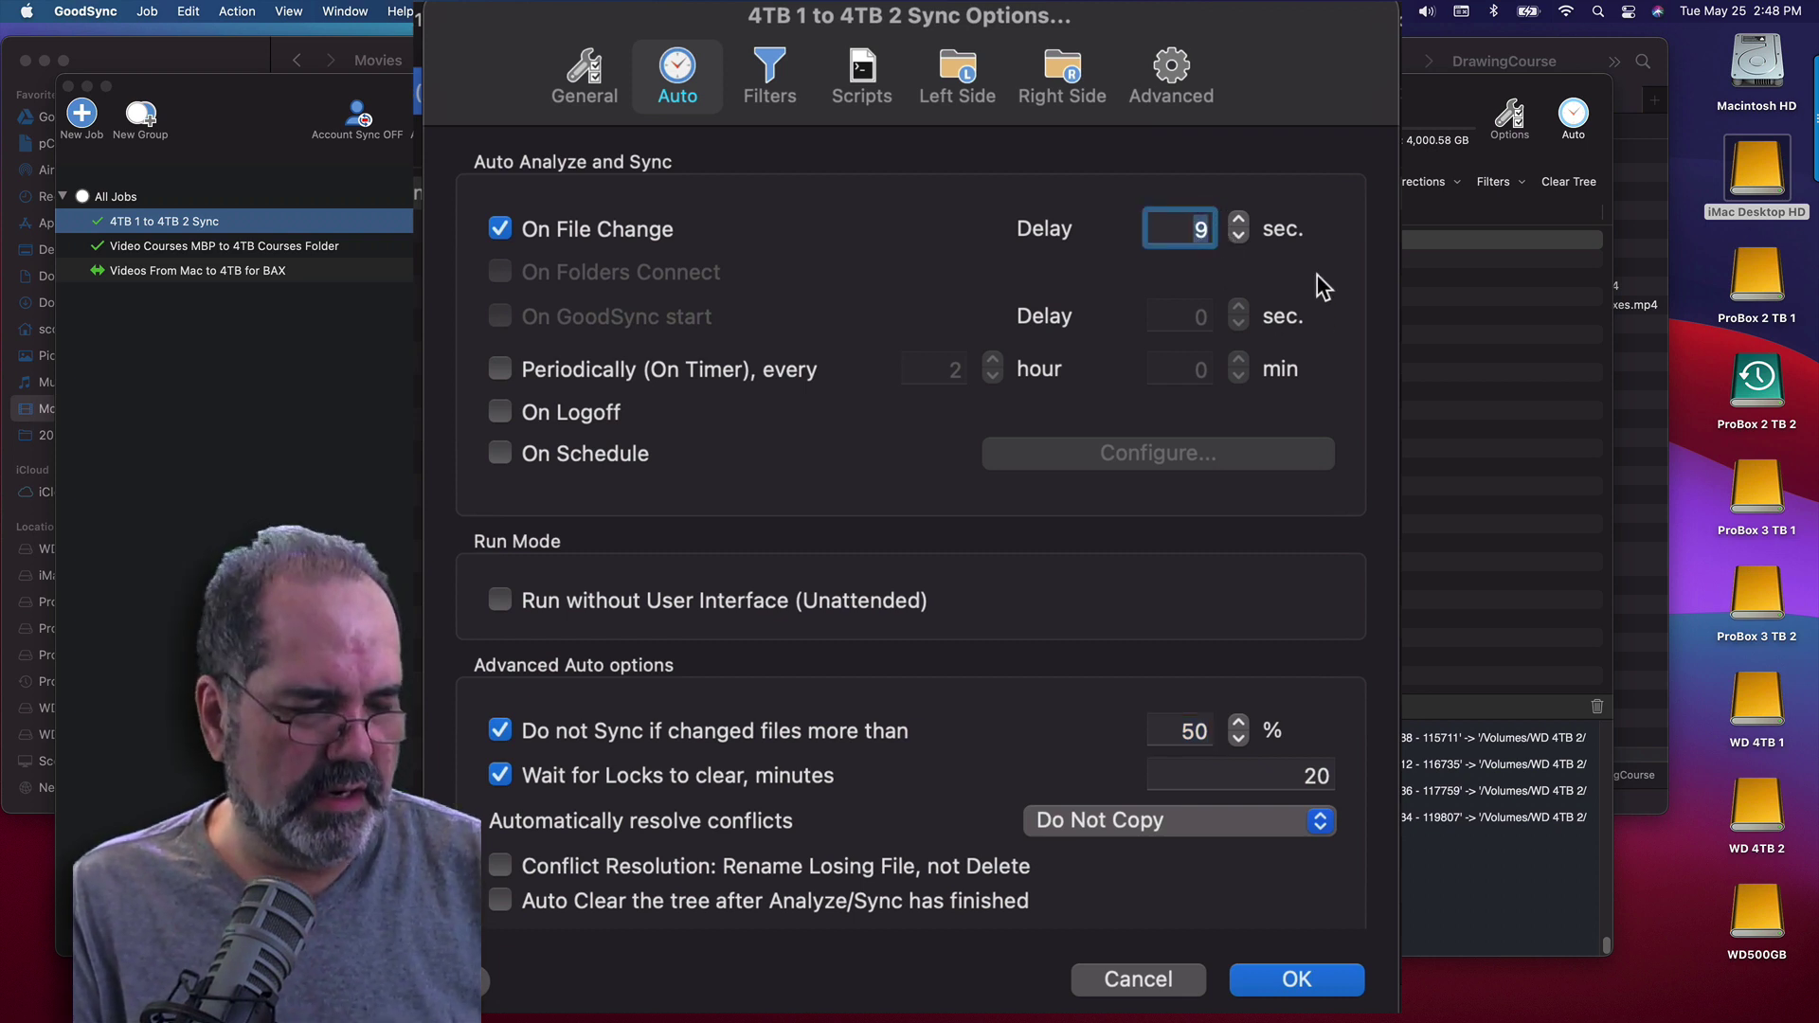
key(BackSpace)
text(600)
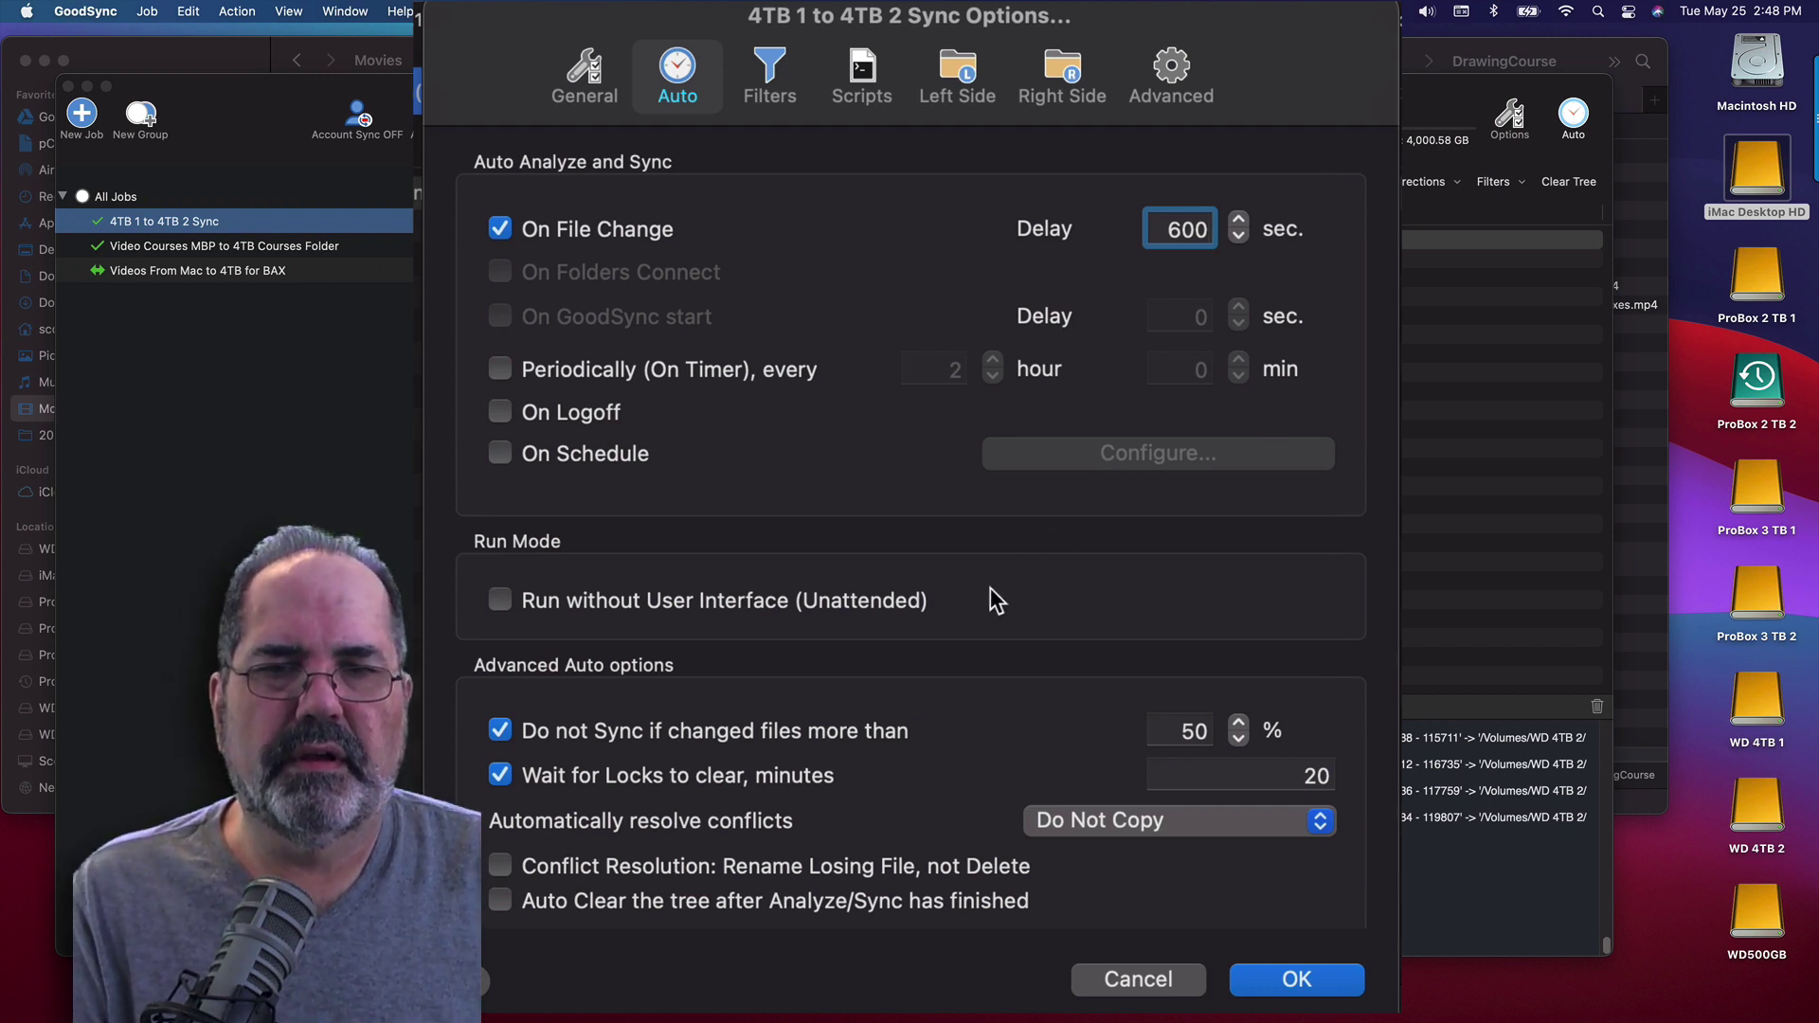
mouse_move(954, 599)
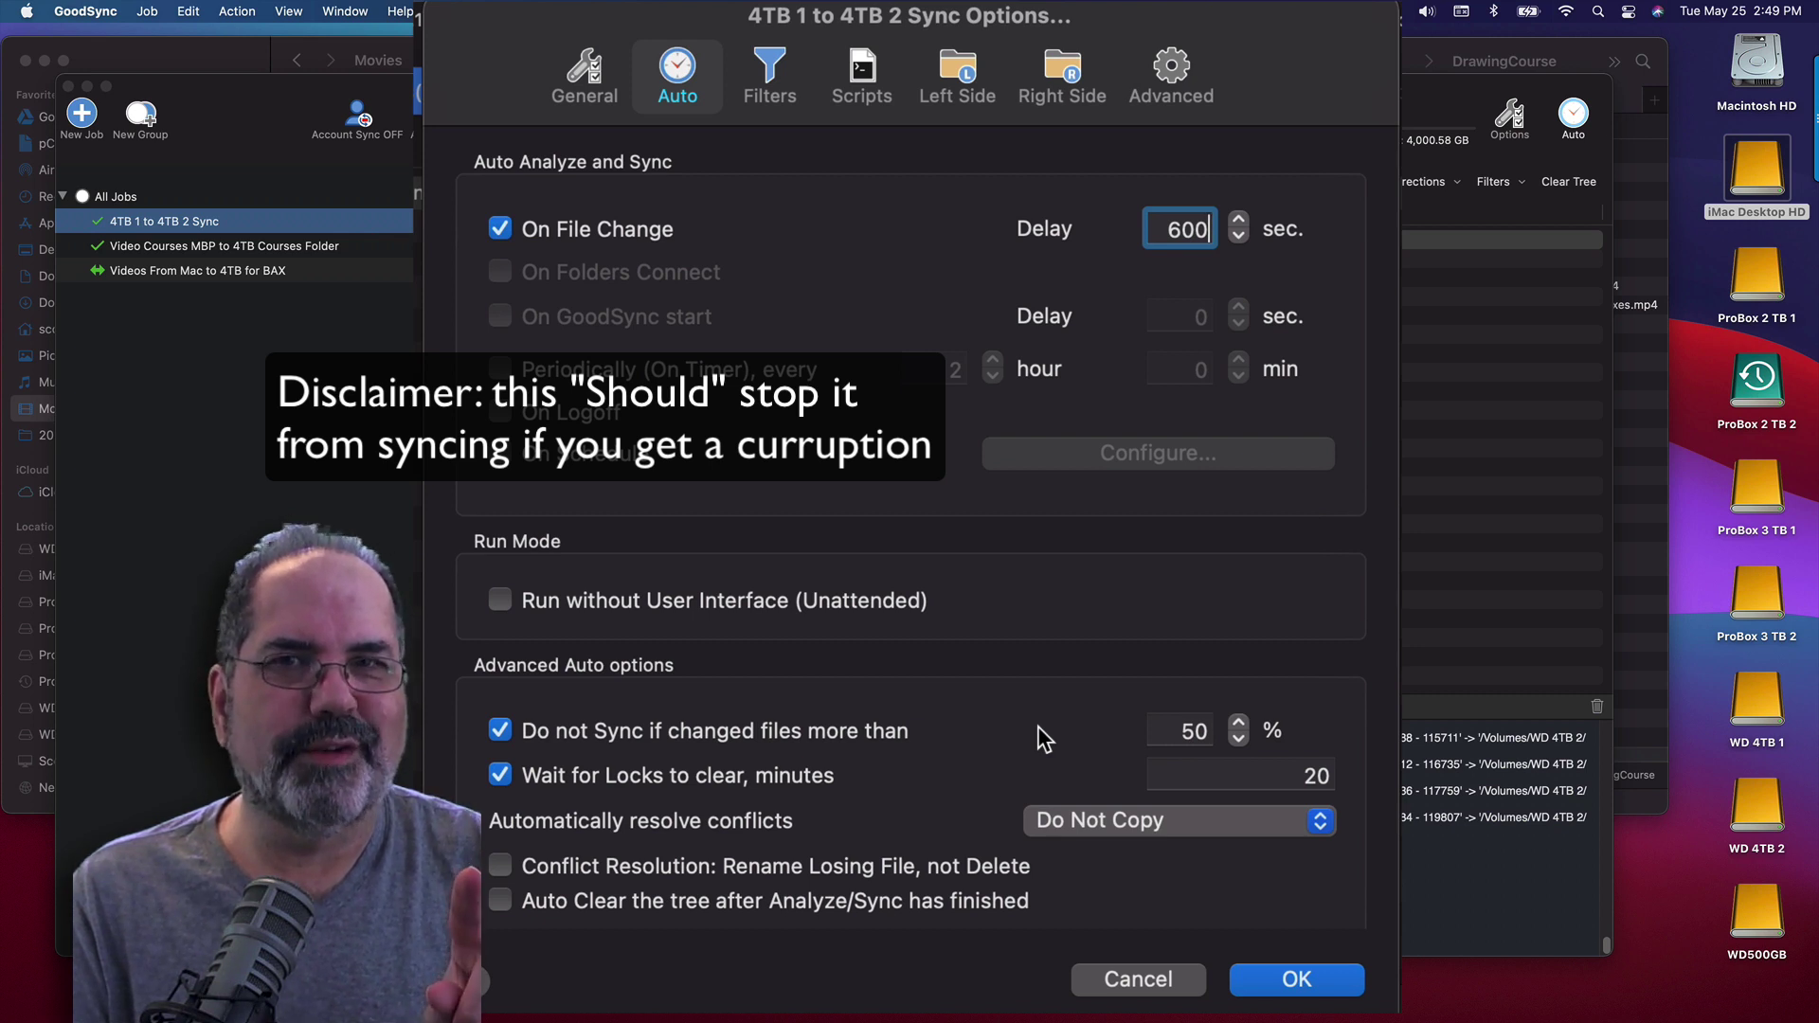
click(1295, 979)
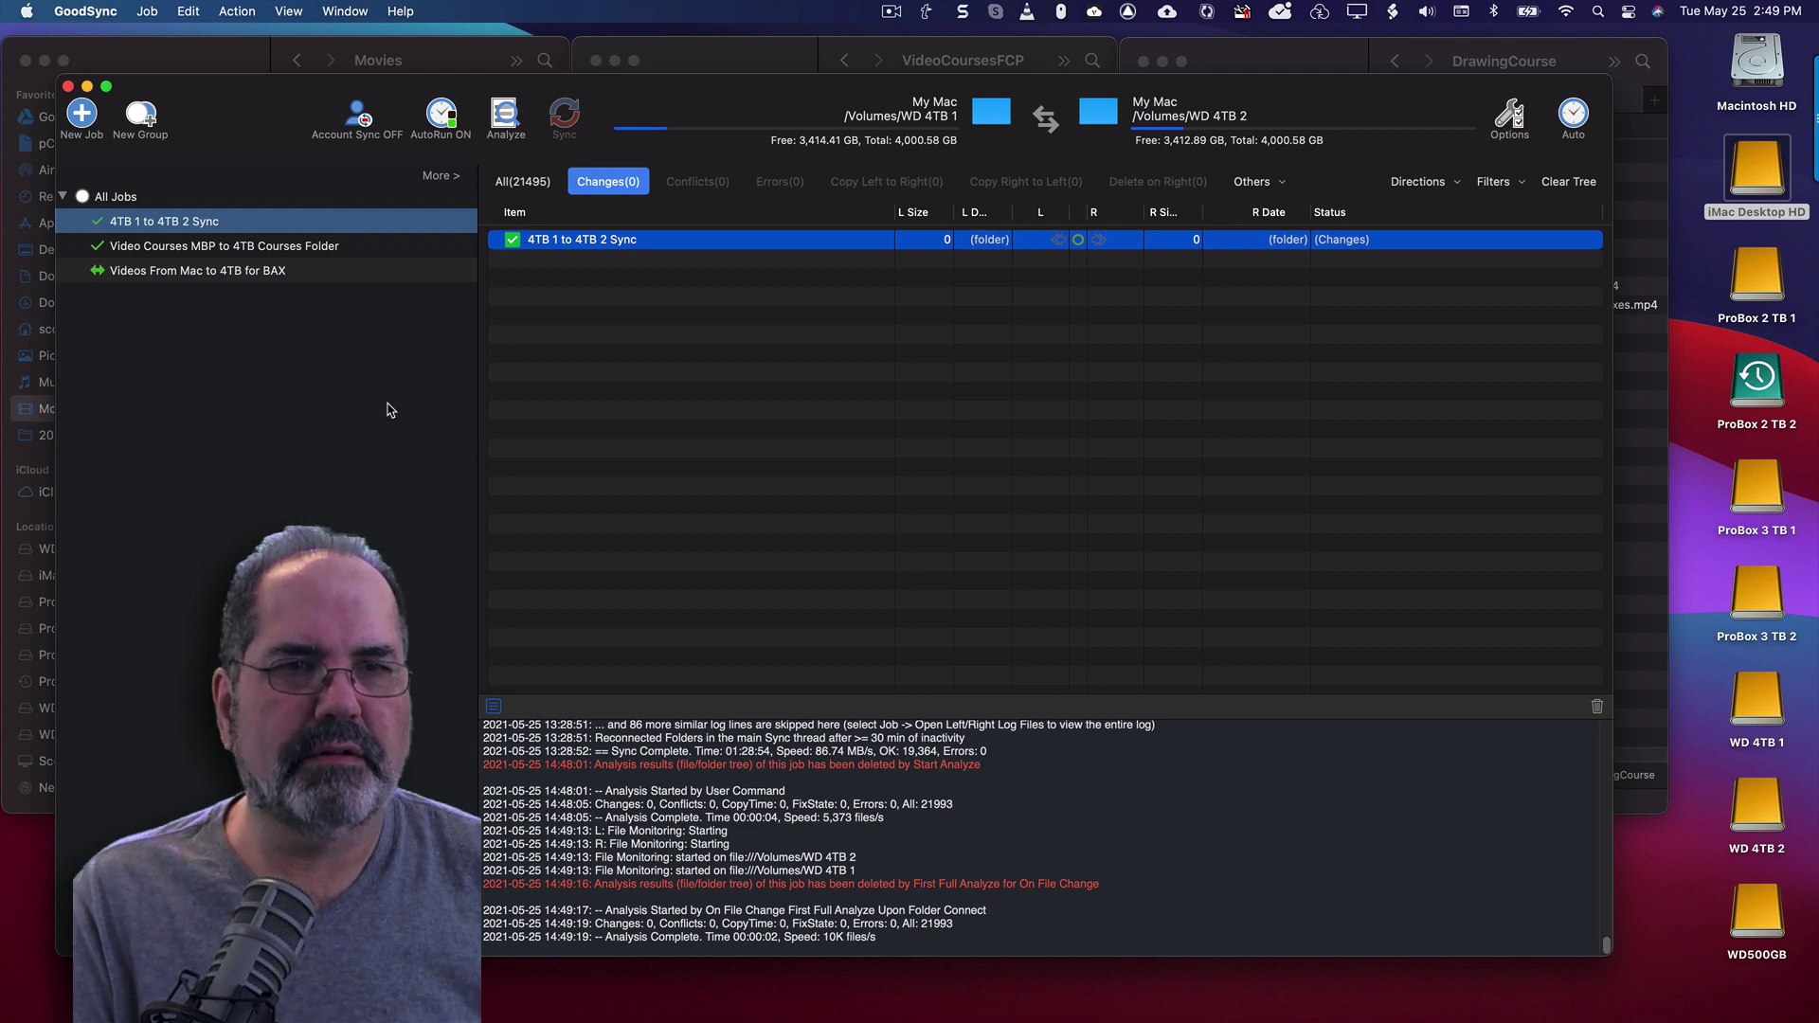
Step: Select the Videos From Mac to 4TB for BAX job and enable On File Change with a 60-second delay
click(218, 272)
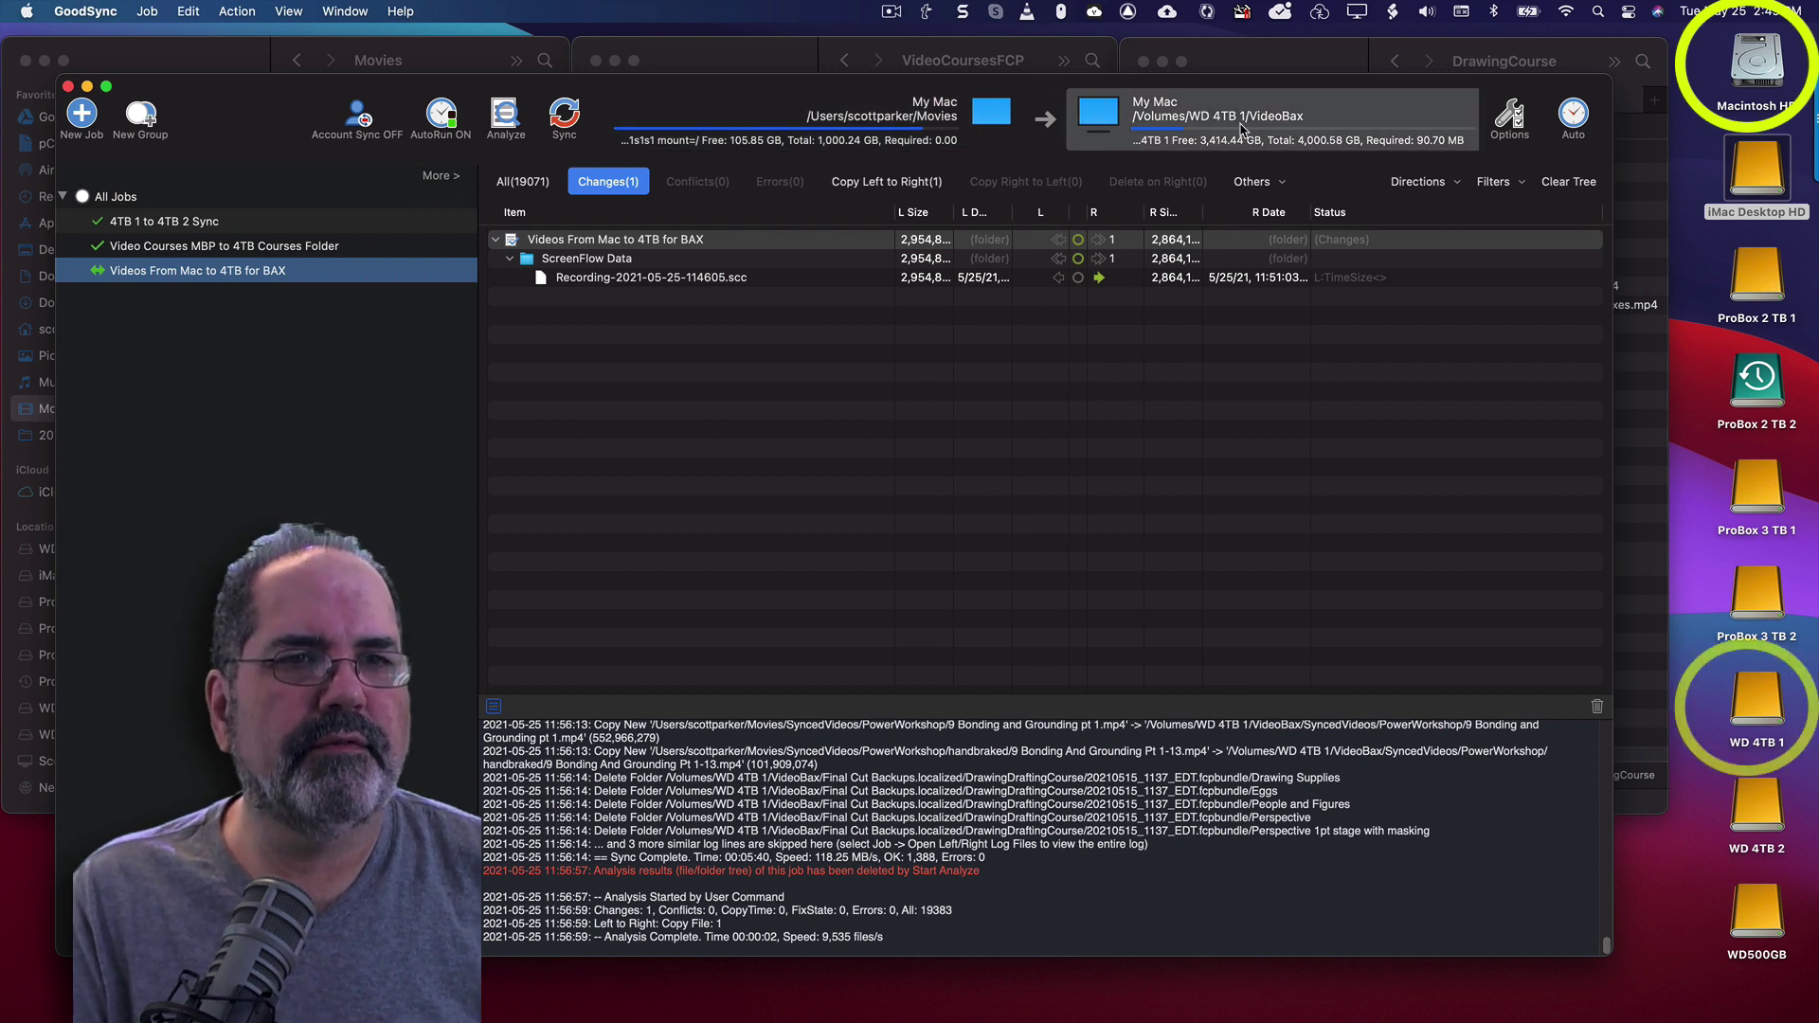
click(1574, 115)
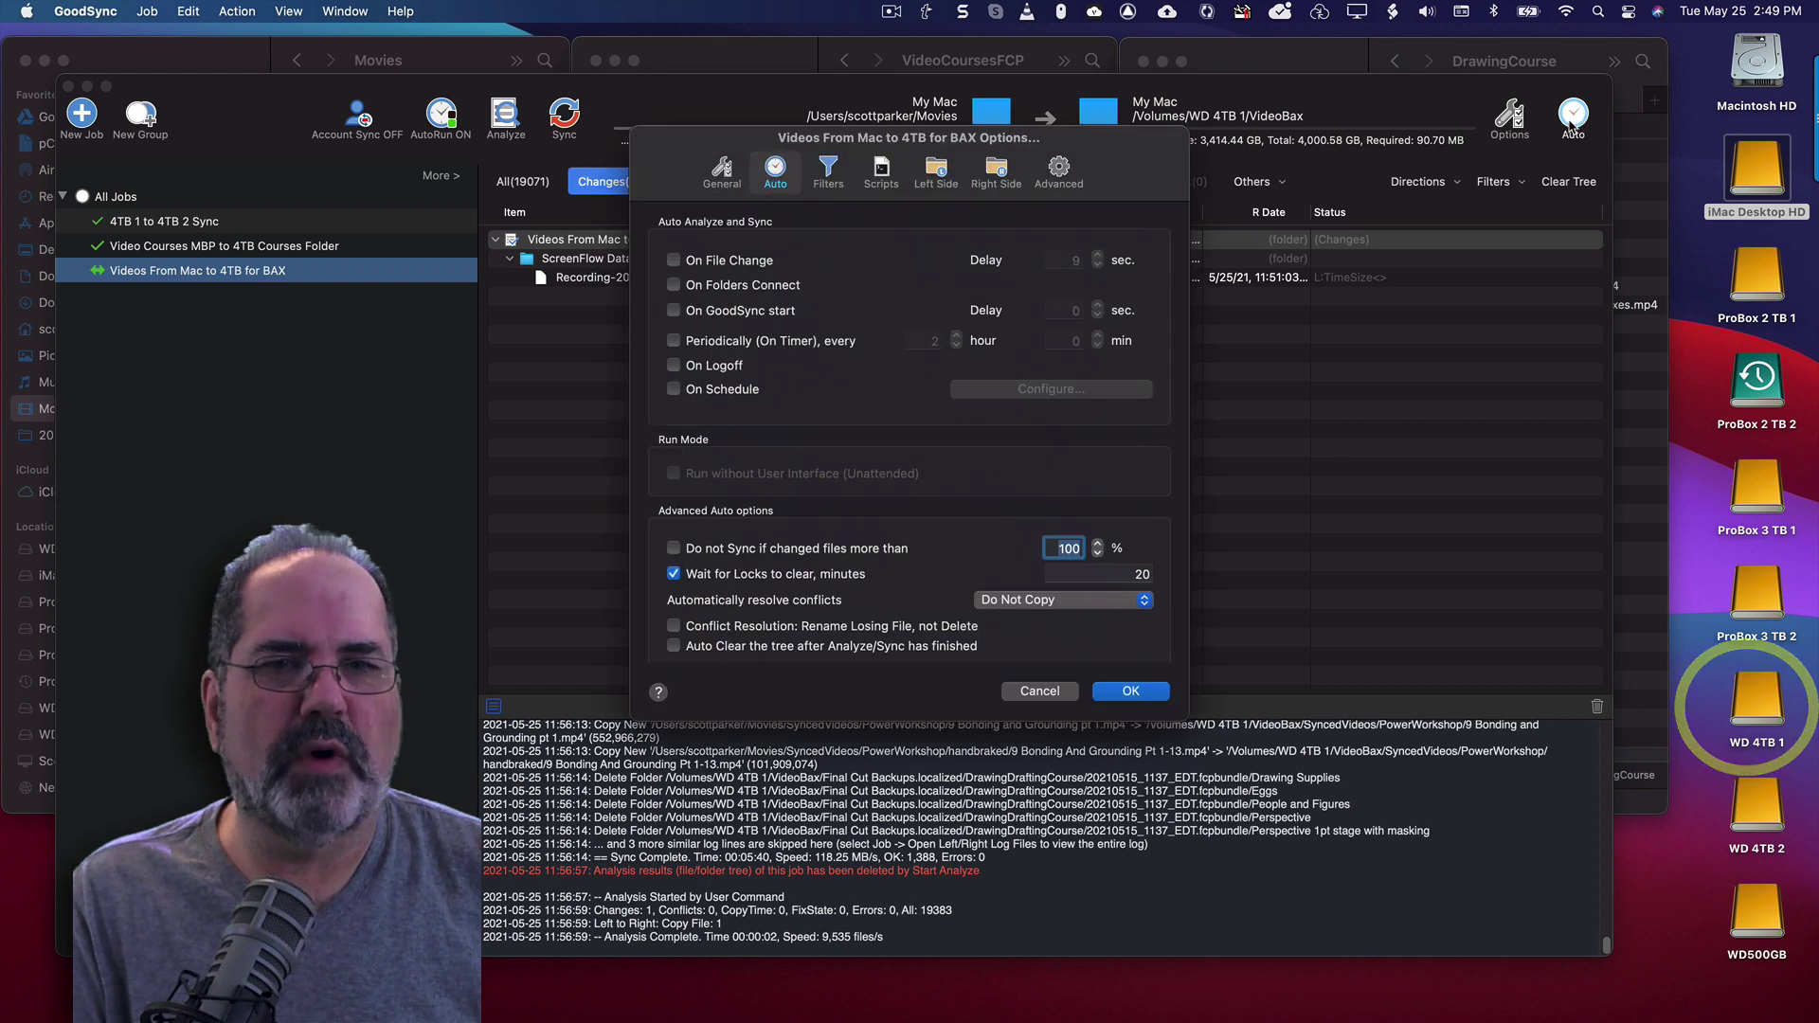
click(722, 268)
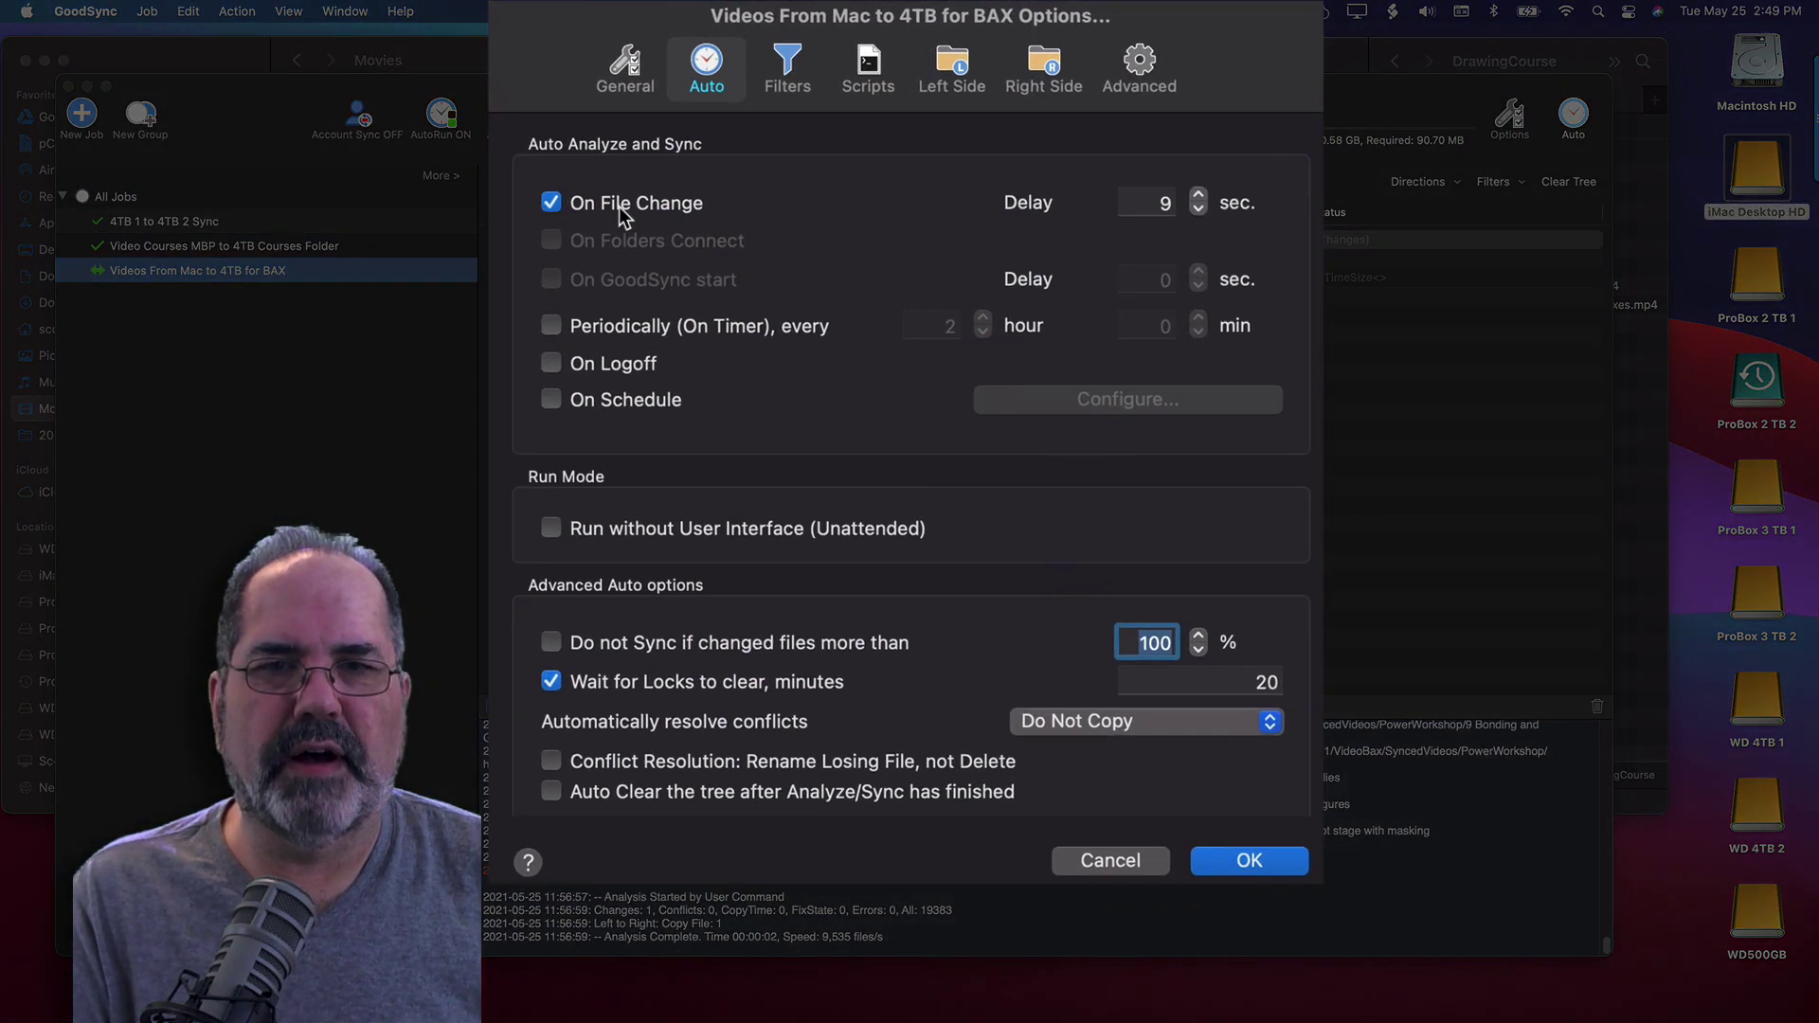
click(1064, 257)
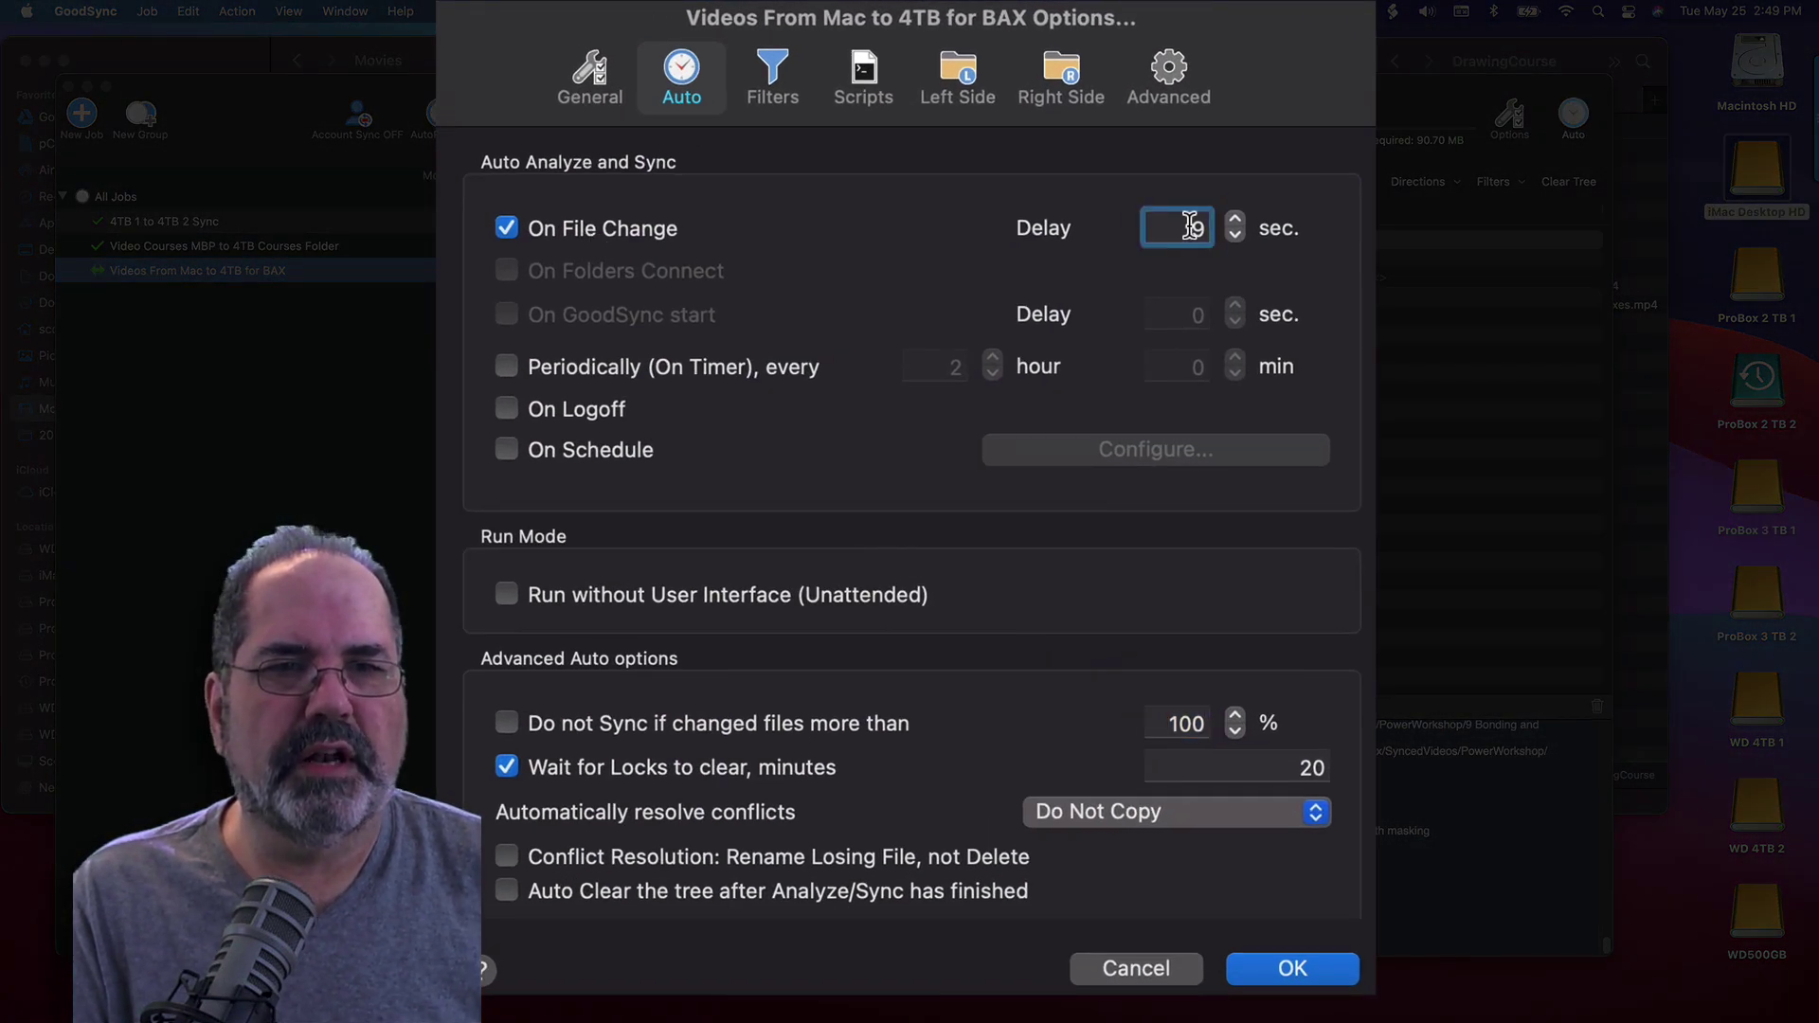
double_click(1199, 227)
text(60)
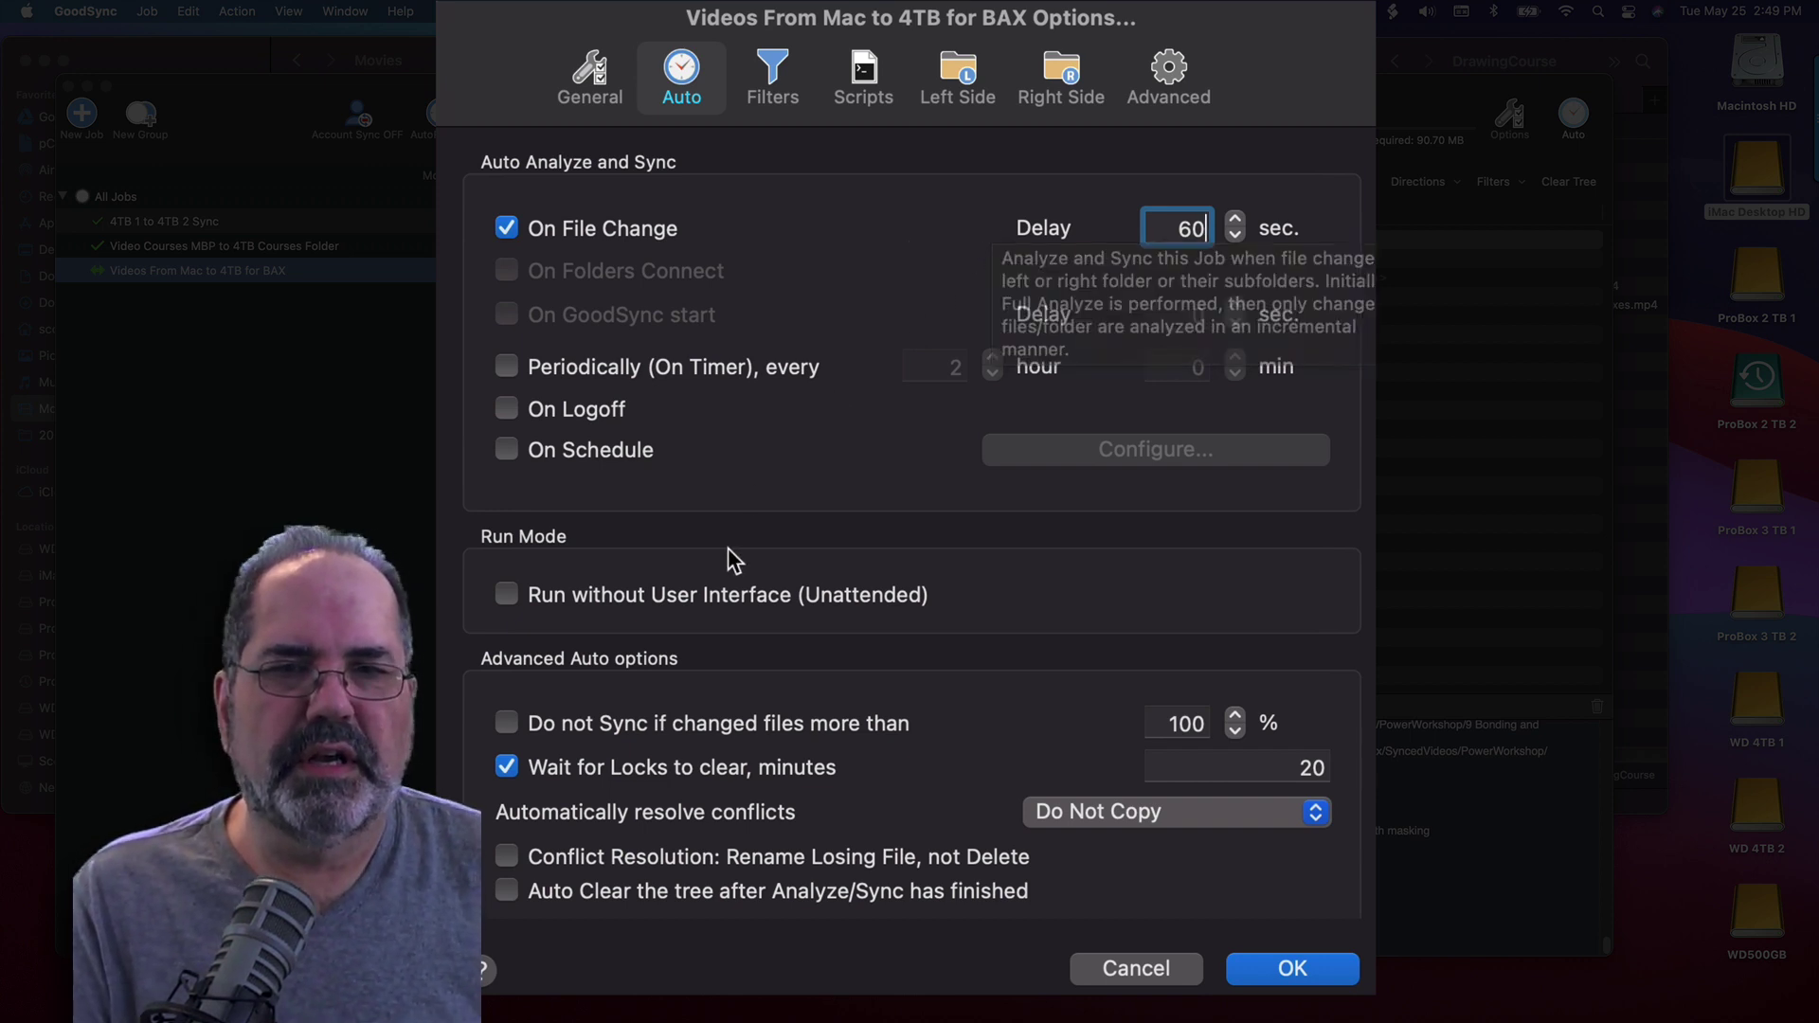
Step: Skip syncs when more than 50% of files changed, and save the auto options
click(507, 723)
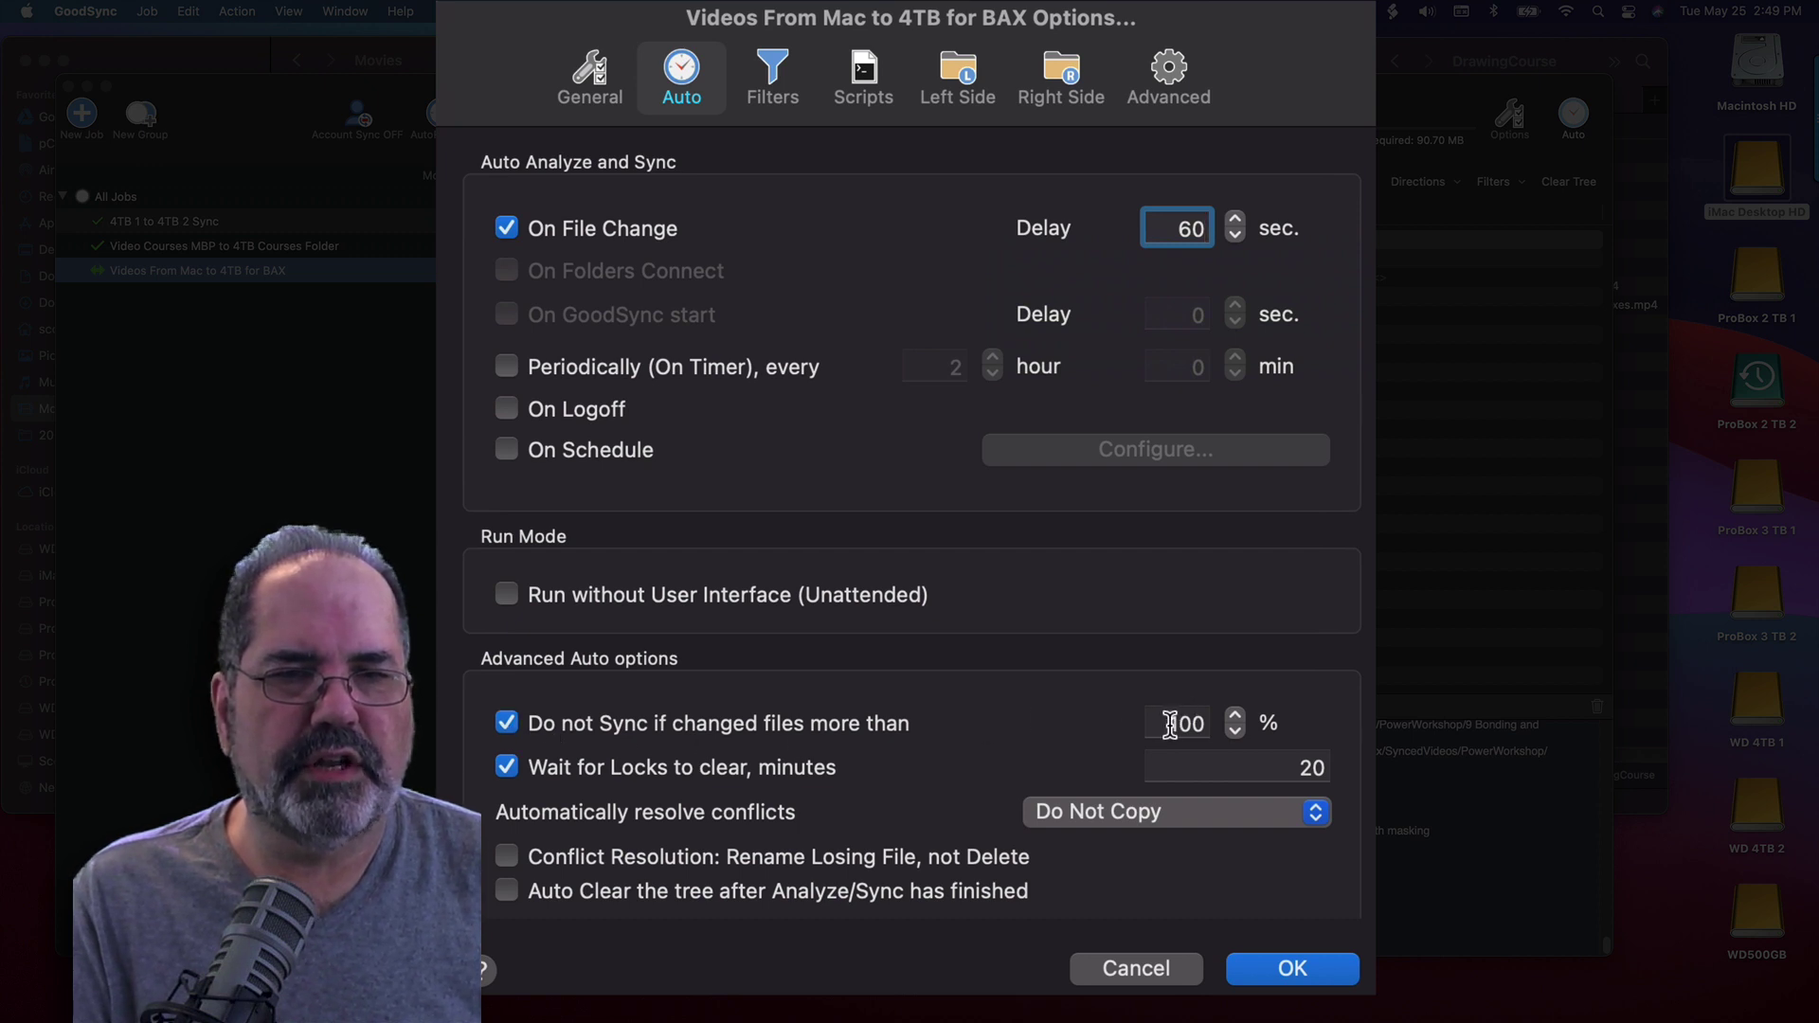
click(1167, 724)
double_click(1168, 724)
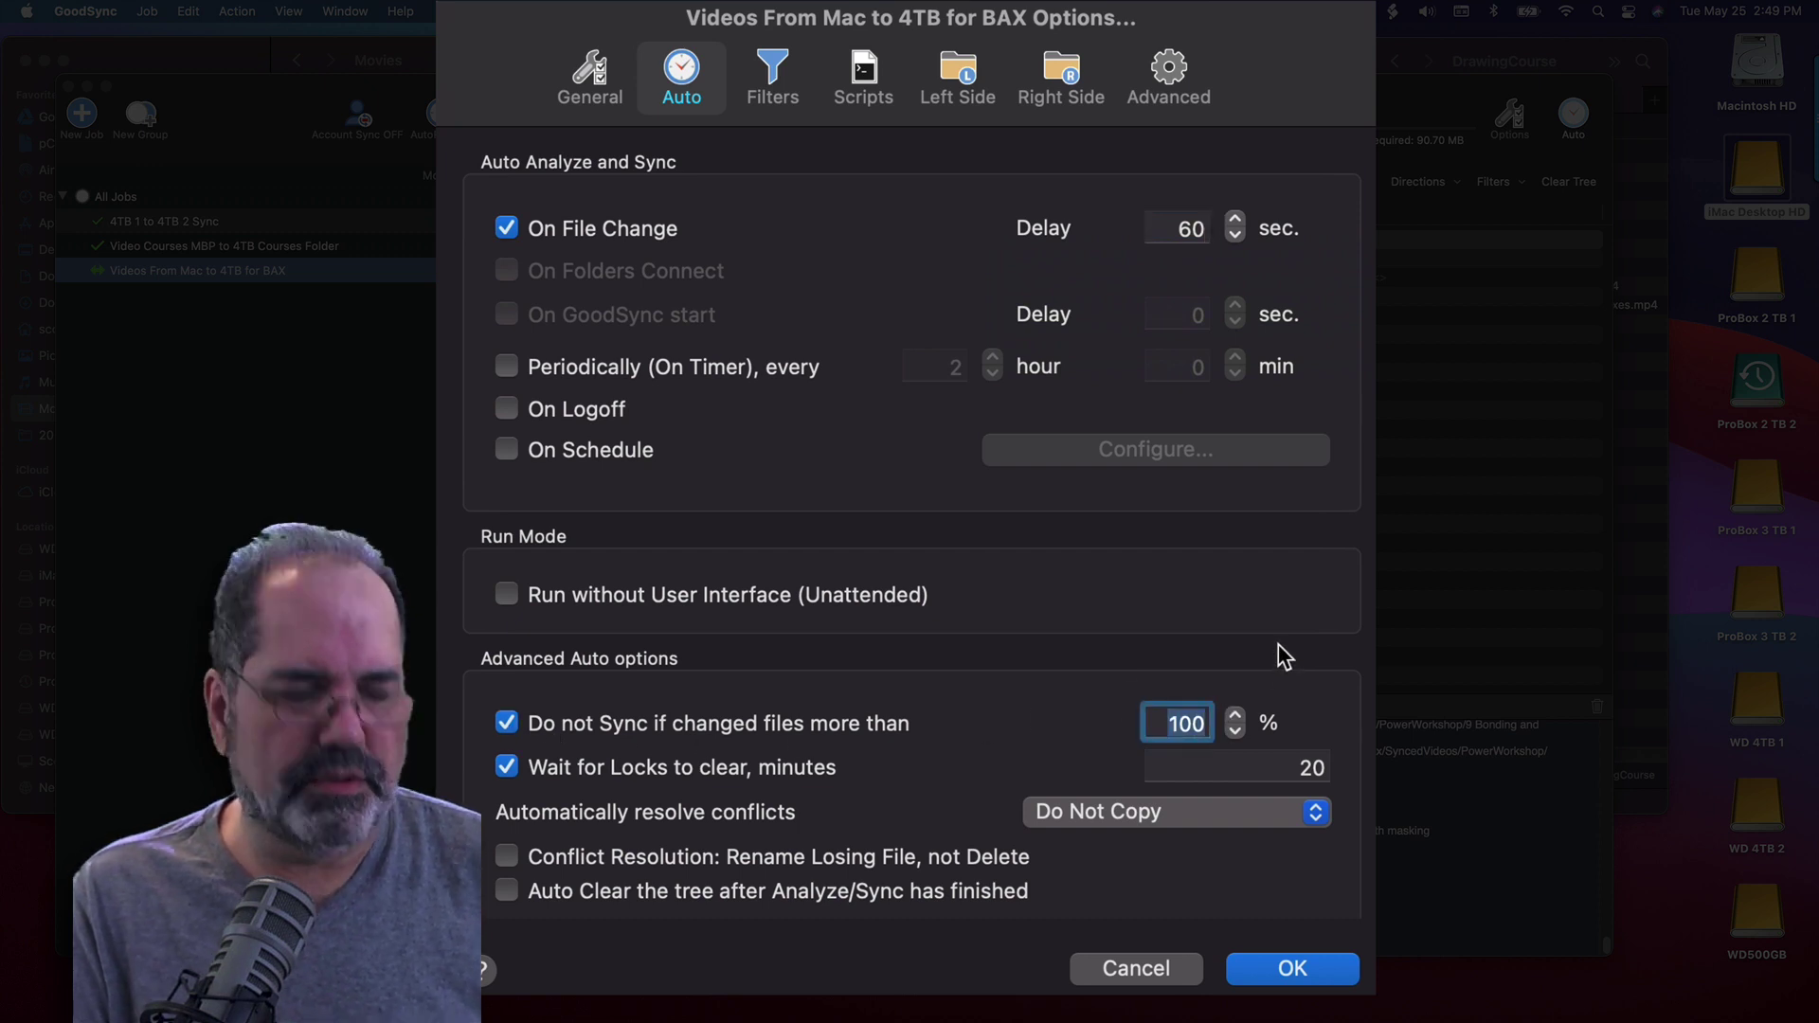
text(50)
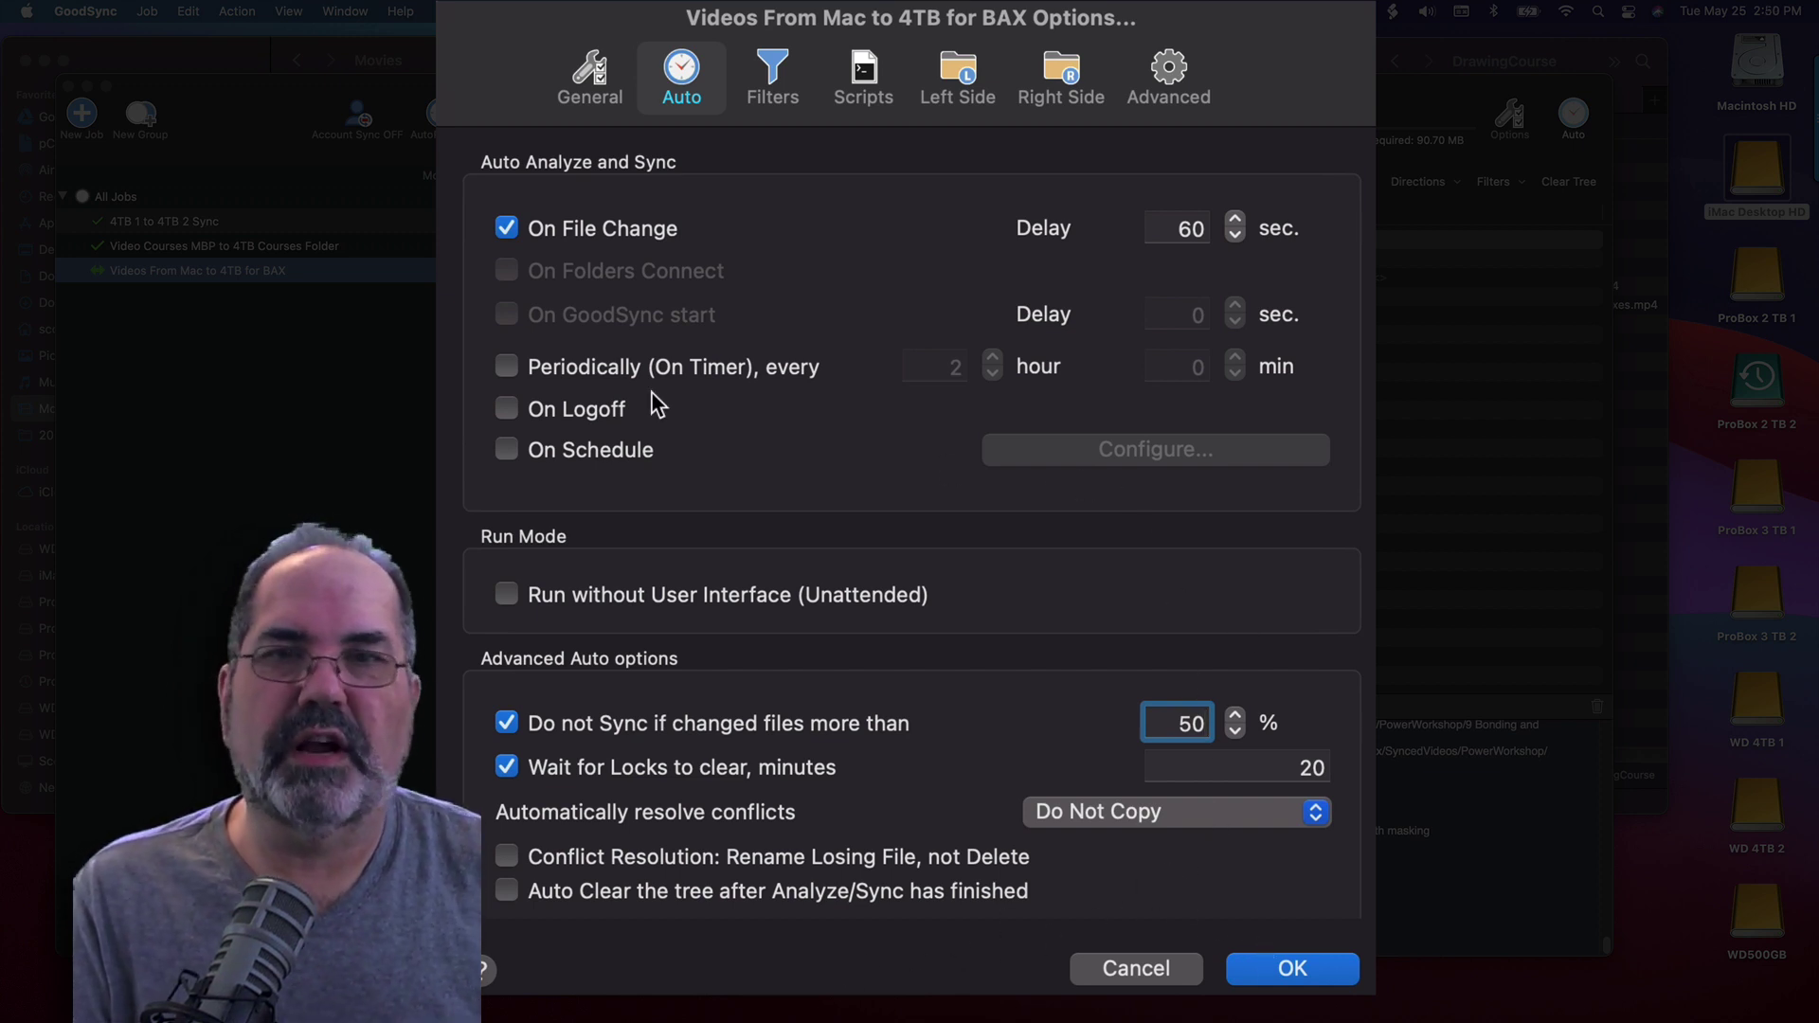
click(1292, 963)
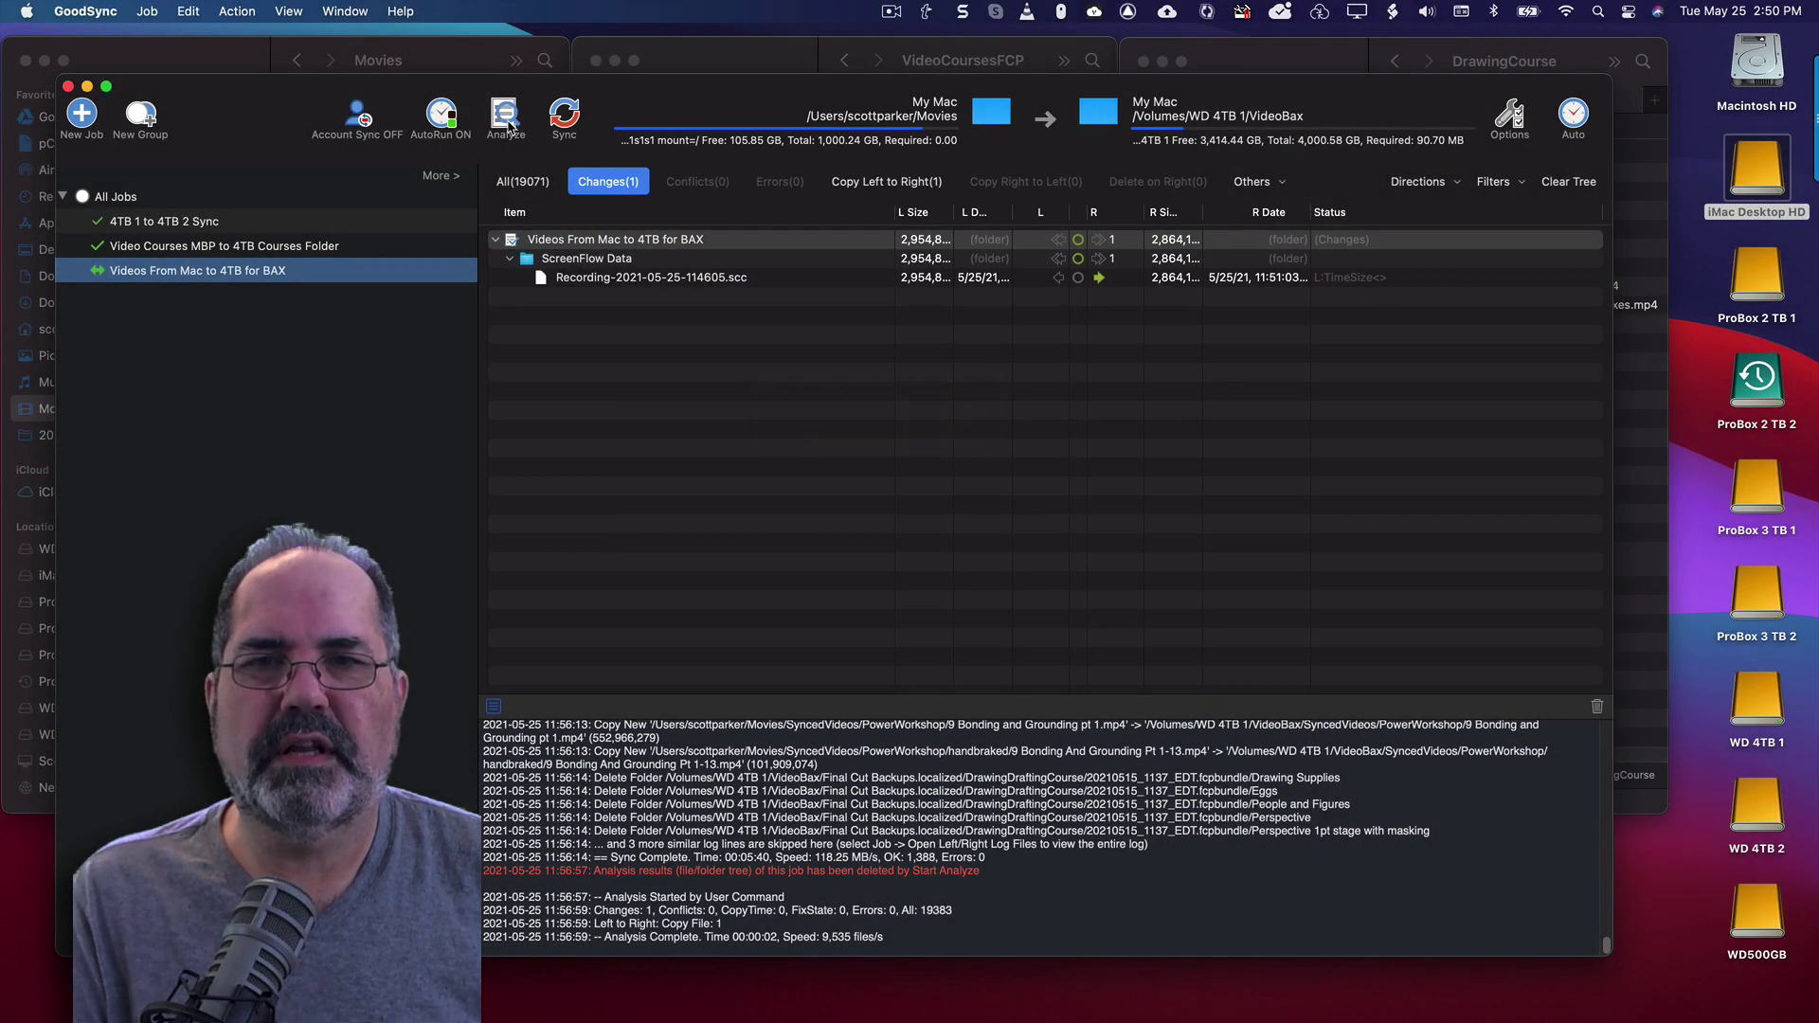
Step: Analyze the Videos From Mac to 4TB for BAX job to queue its changed recording file
click(505, 116)
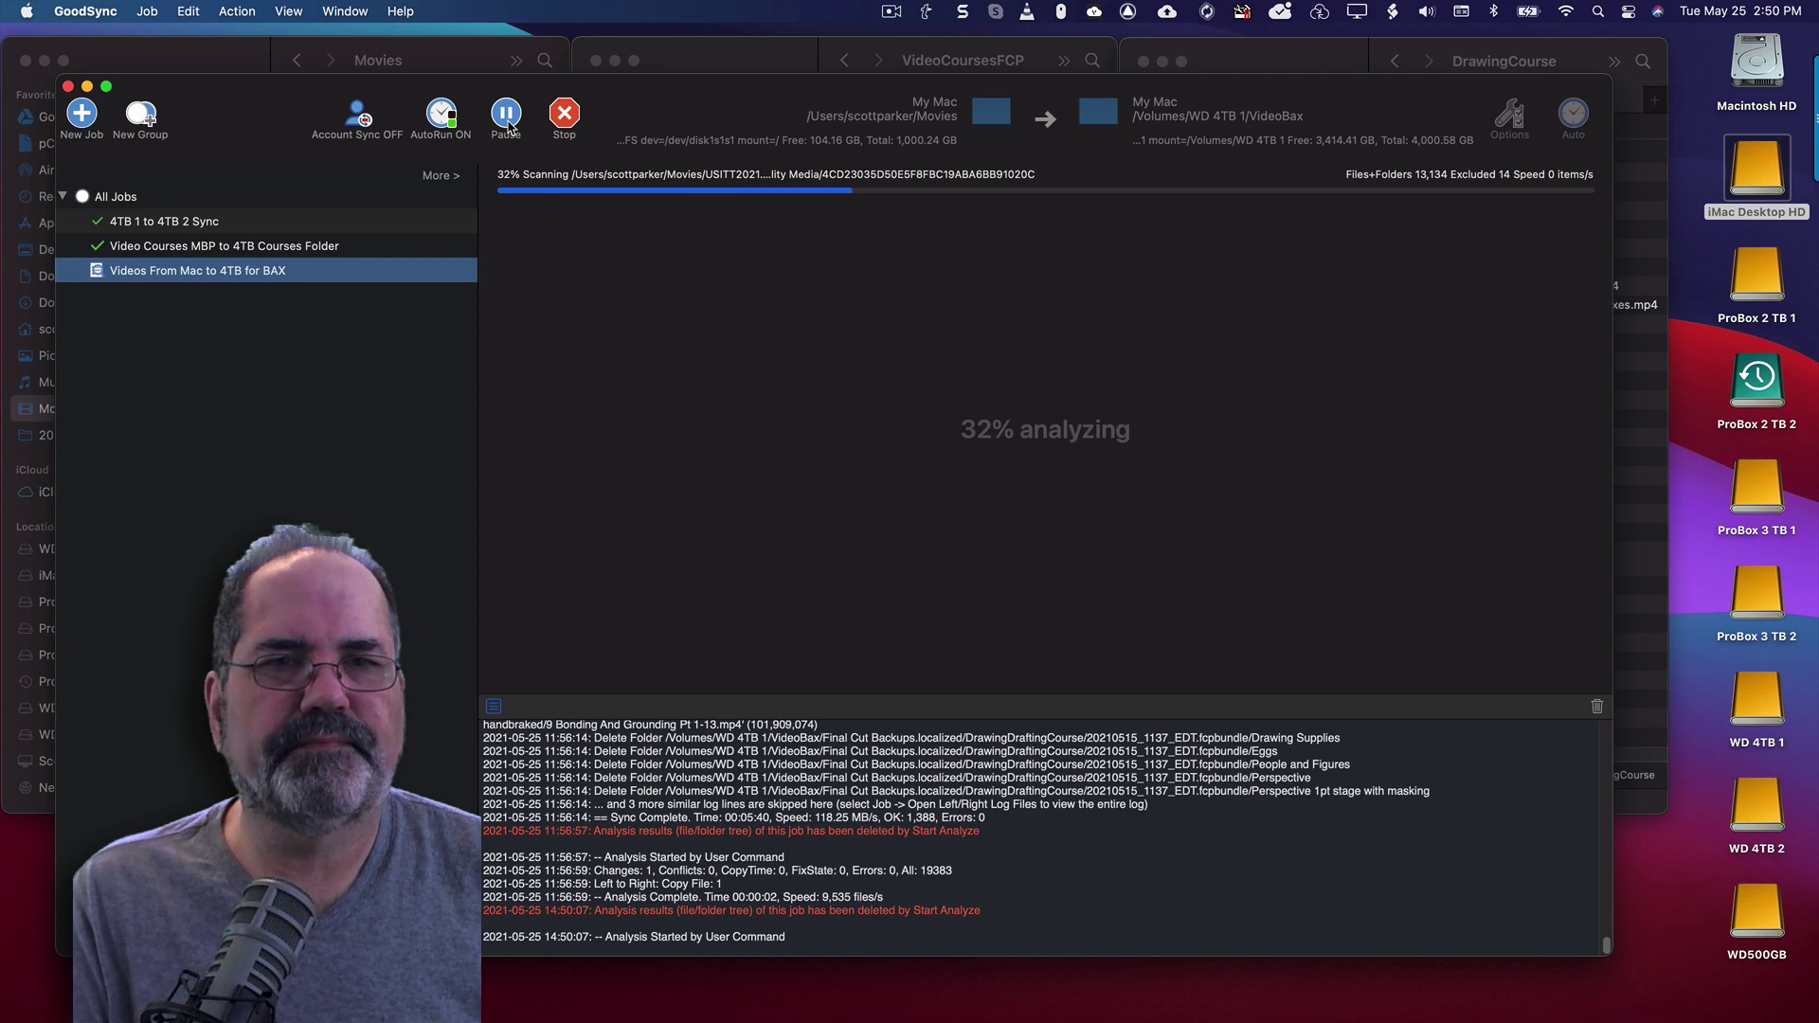